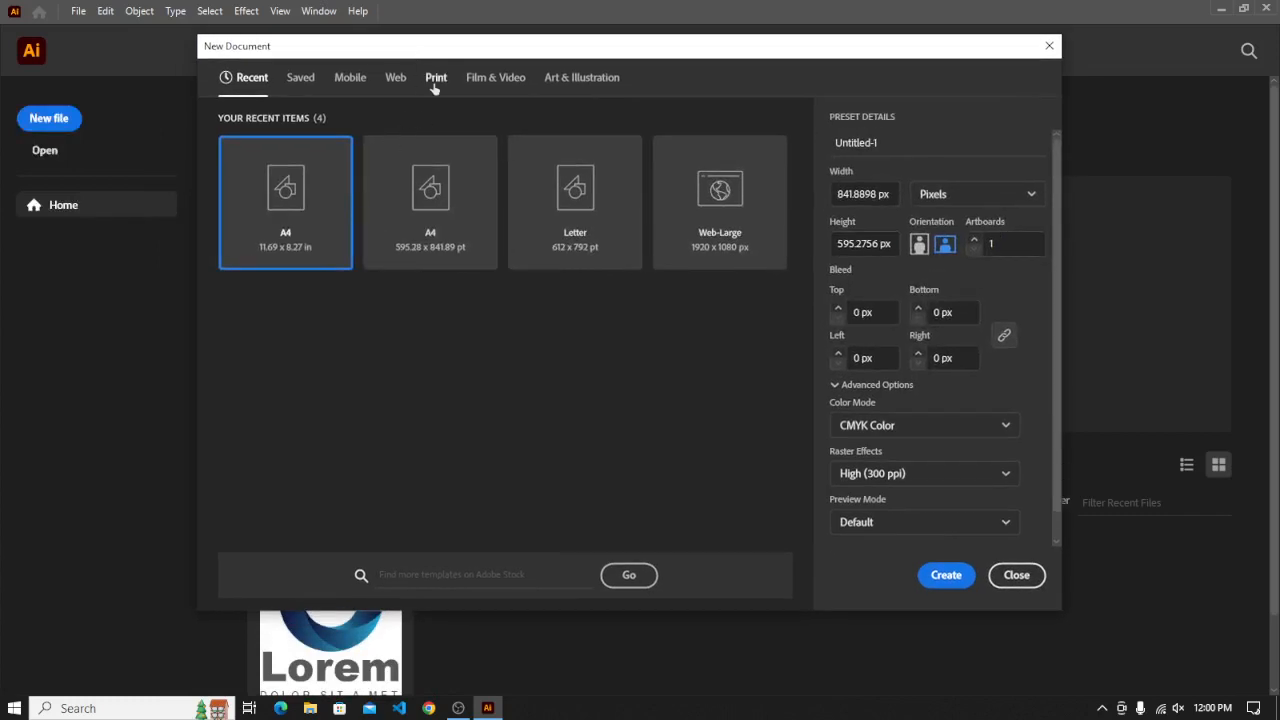
pyautogui.click(435, 82)
pyautogui.click(443, 223)
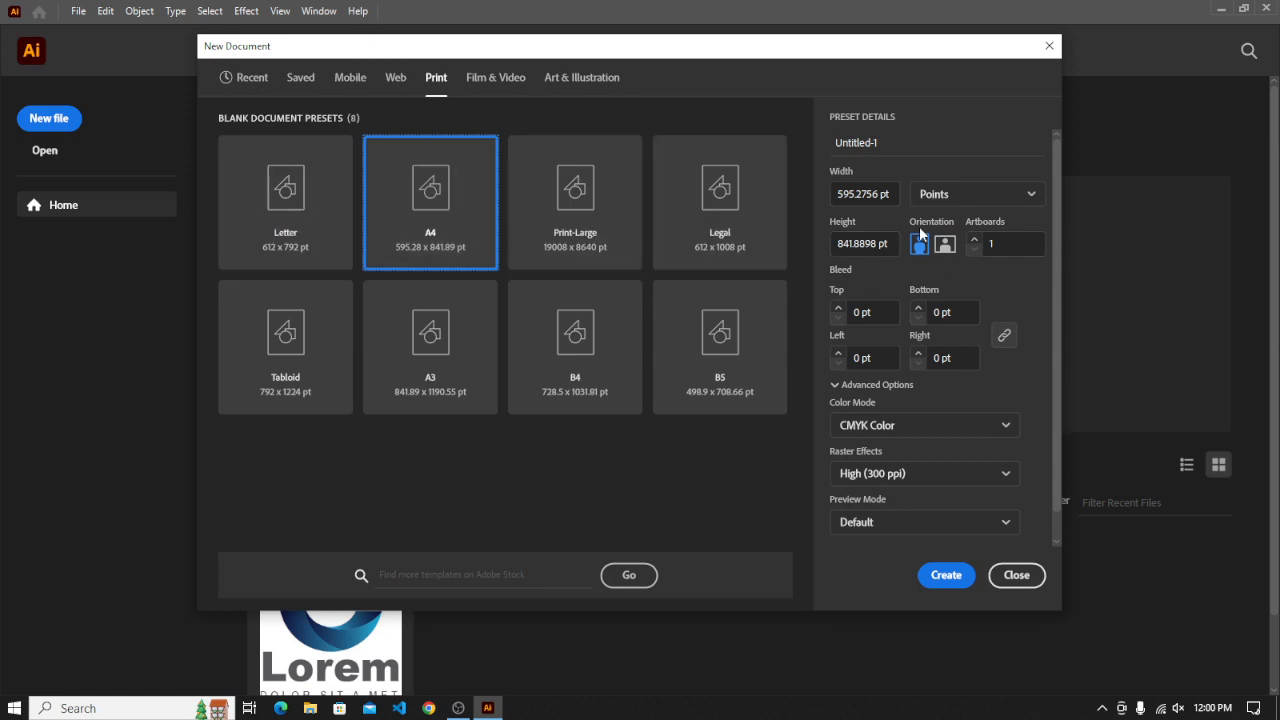
pyautogui.click(256, 80)
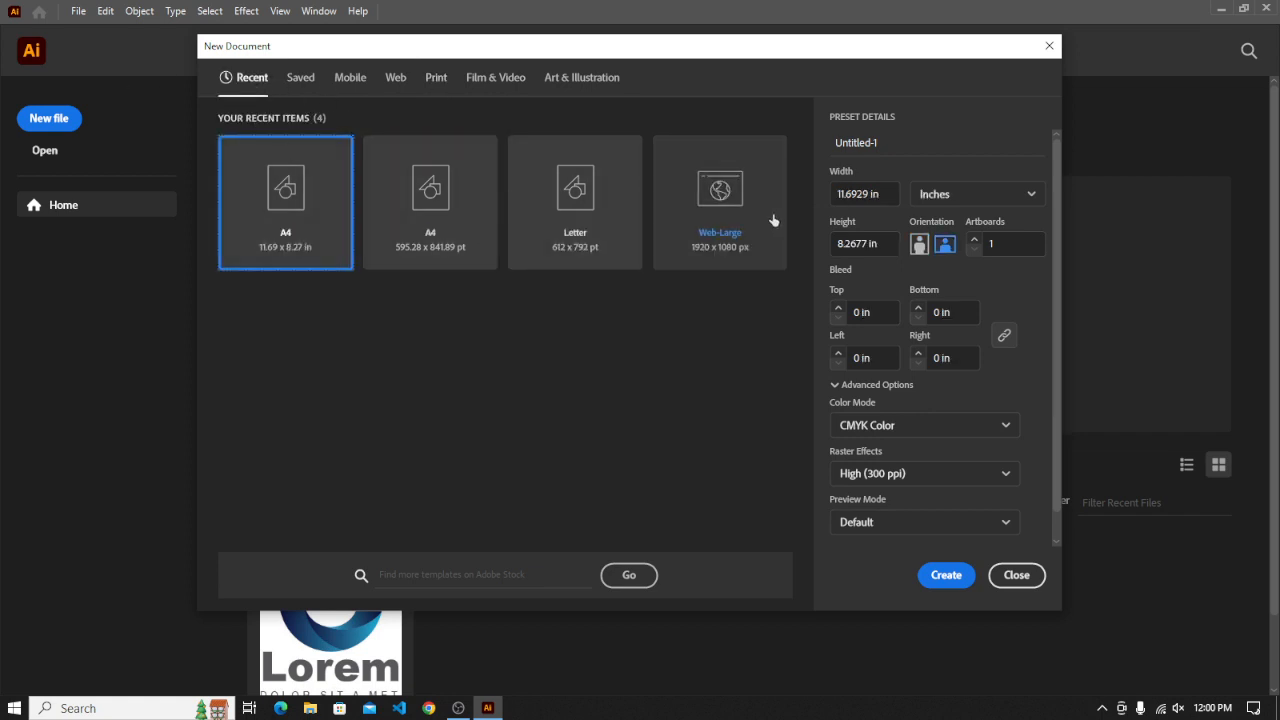
# Create a document in pixels, 1000 px wide and 10000 px high, and close it again
pyautogui.click(884, 194)
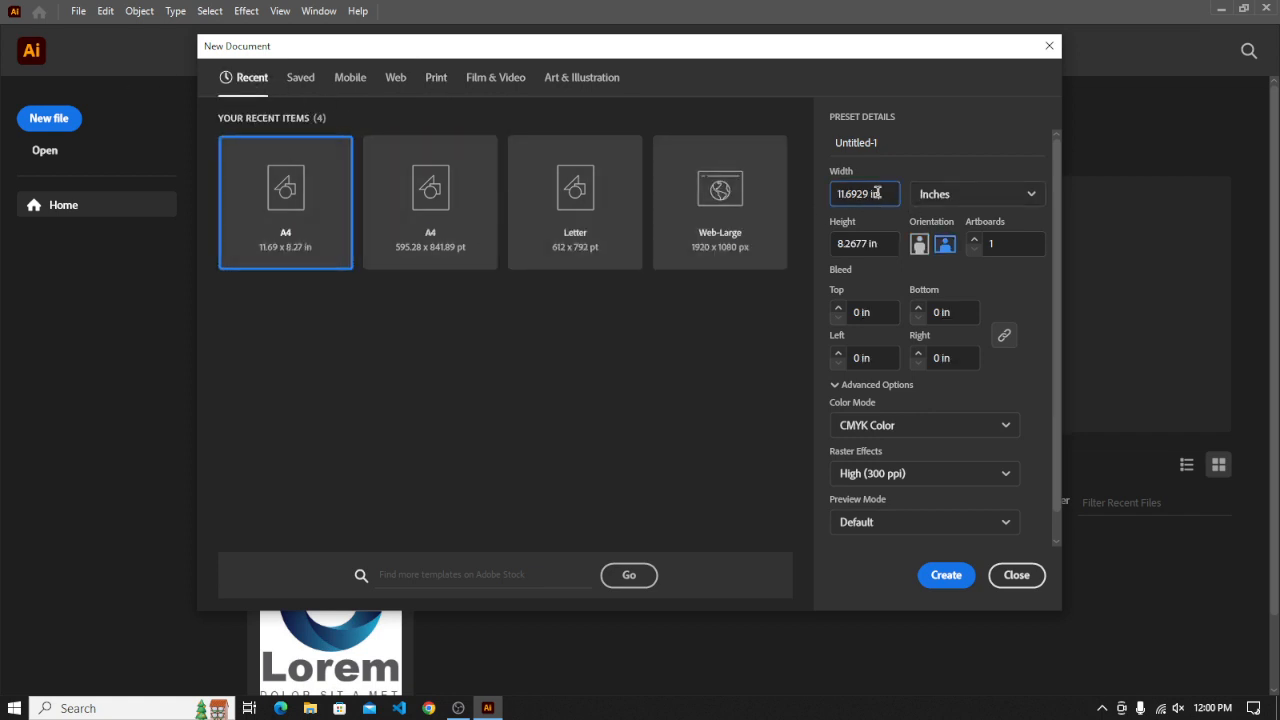
pyautogui.click(948, 198)
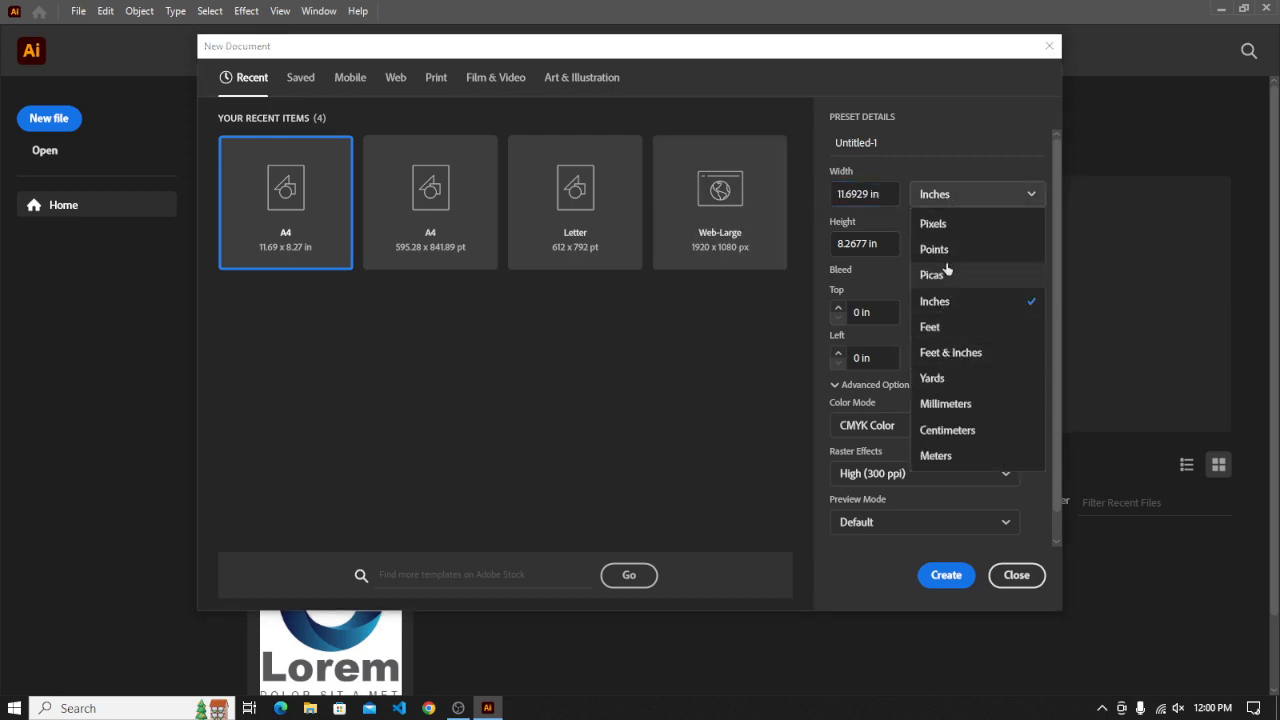
pyautogui.click(946, 226)
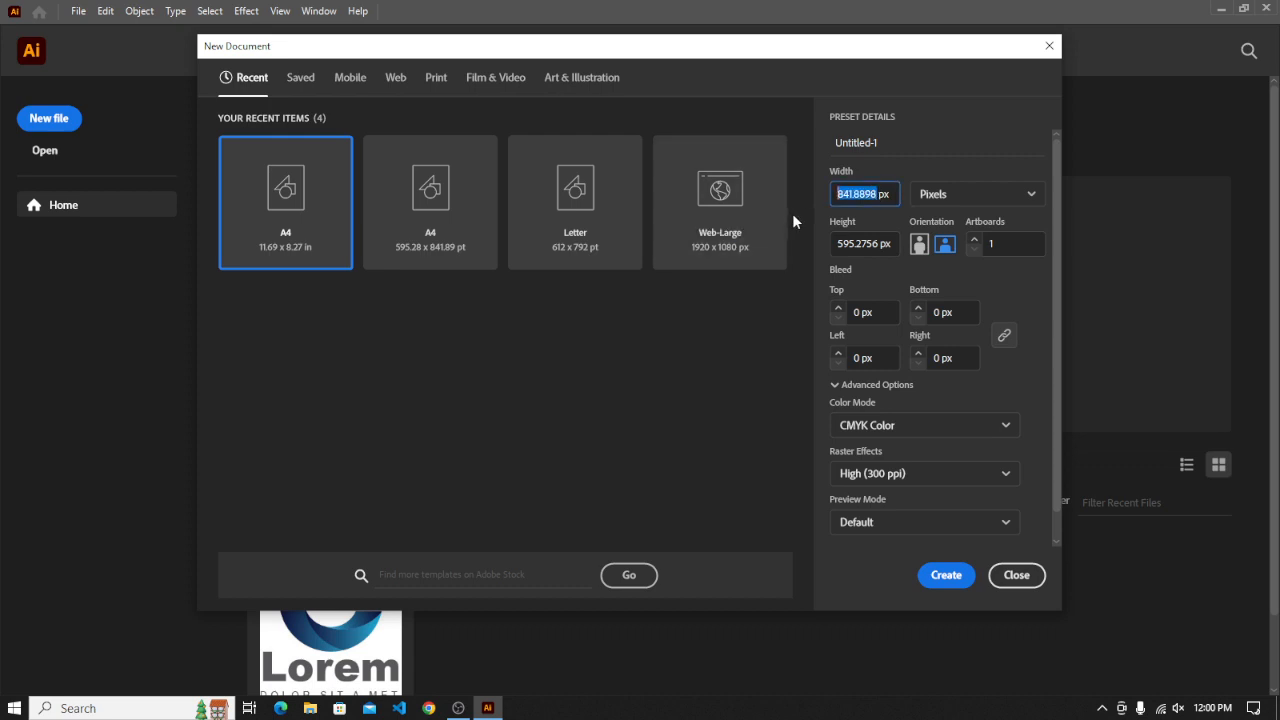
pyautogui.write('1000')
pyautogui.press('Tab')
pyautogui.write('10000')
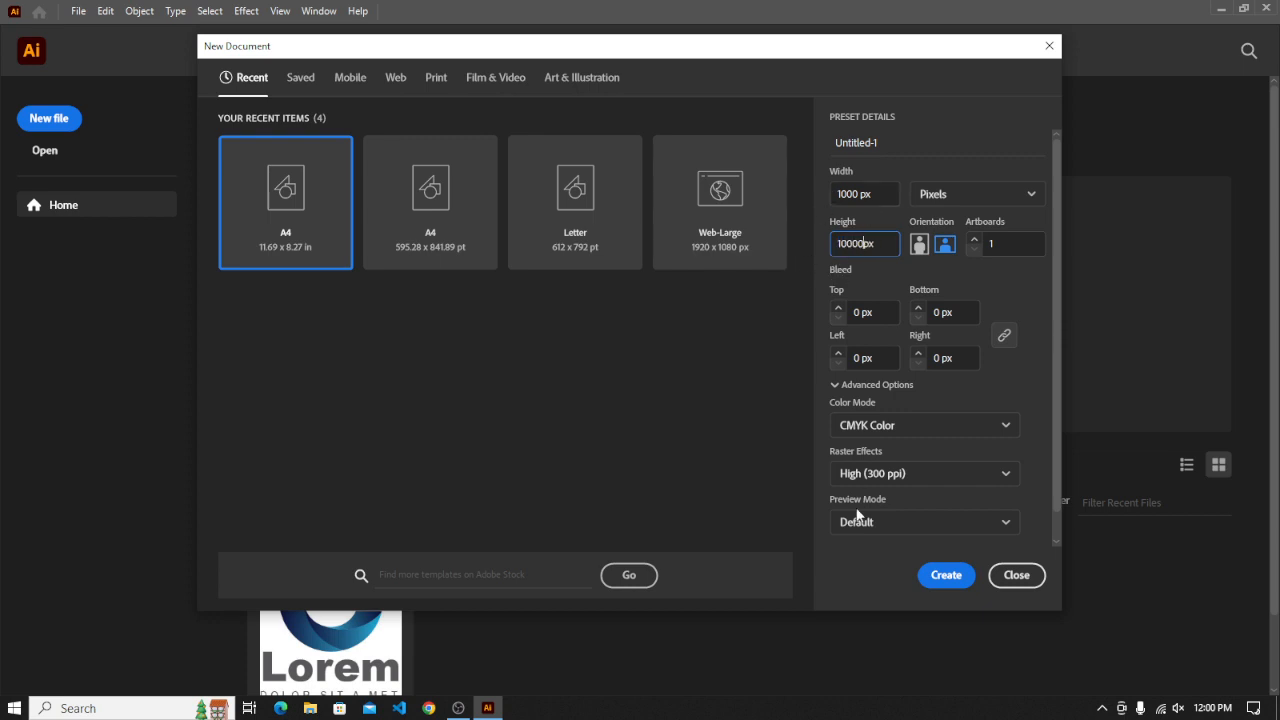
pyautogui.click(946, 575)
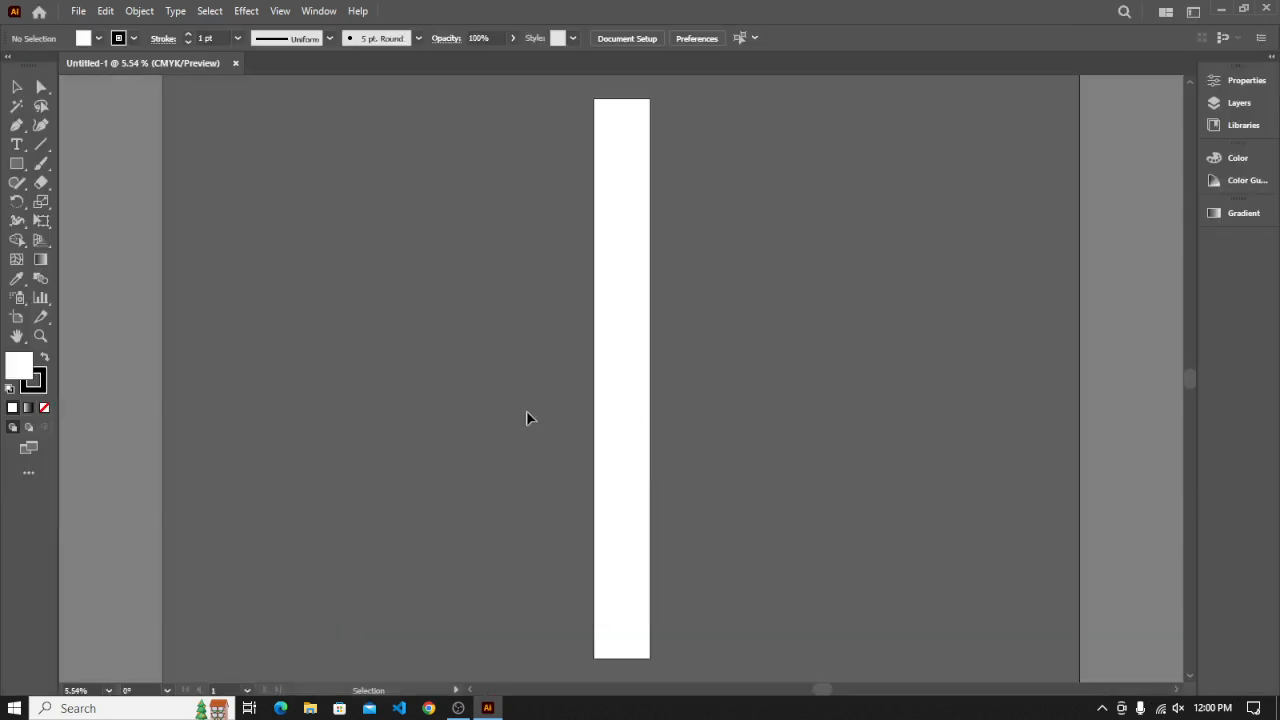
pyautogui.click(235, 65)
# Create a new square document of 1000 × 1000 px
pyautogui.click(78, 11)
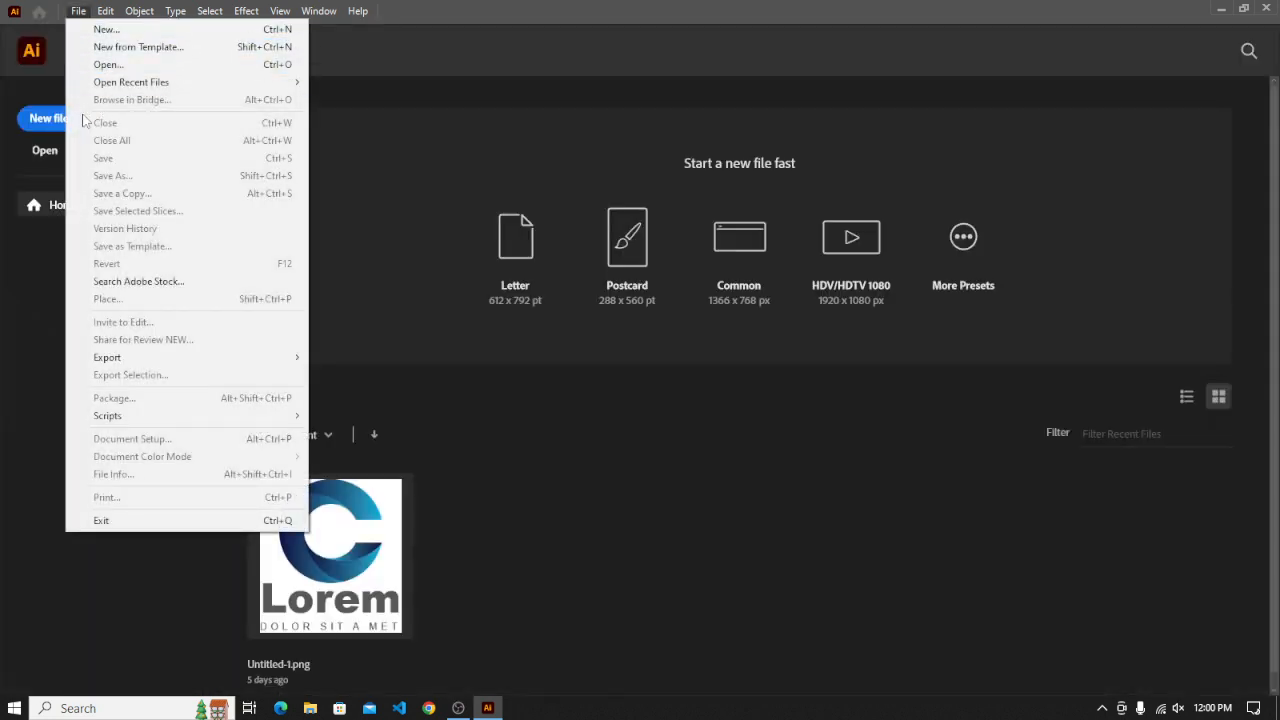
pyautogui.click(52, 121)
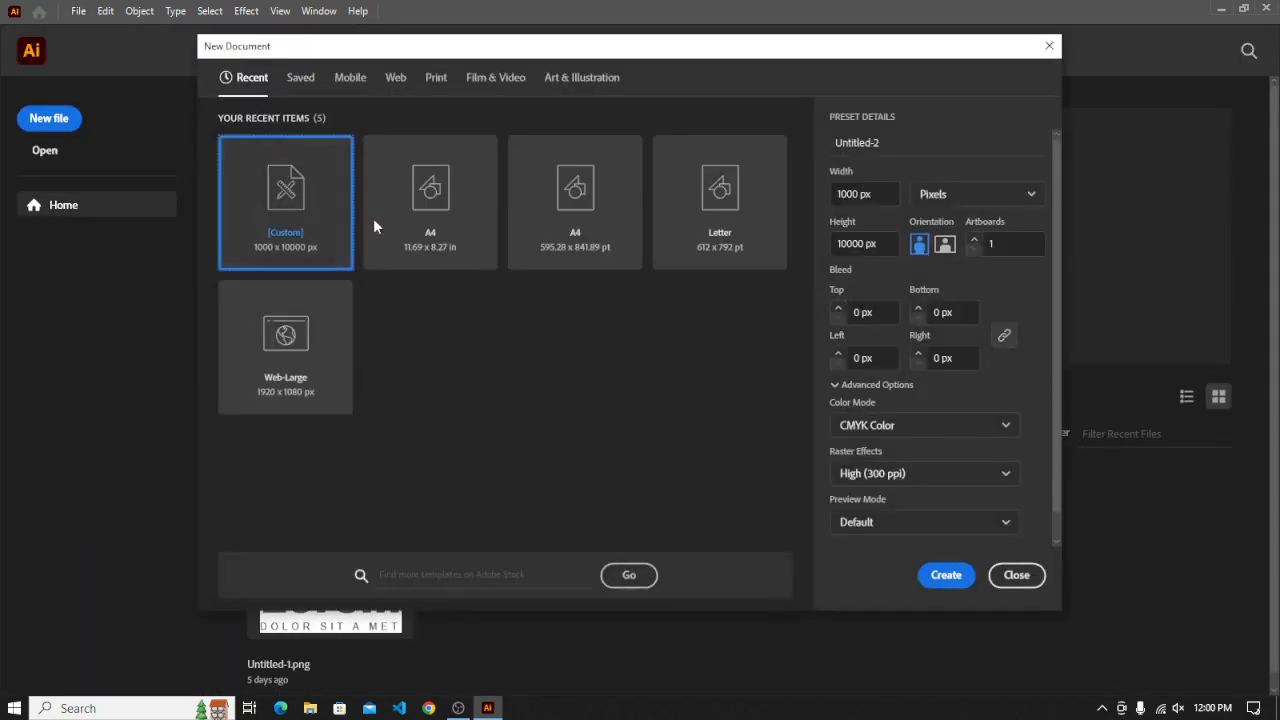
pyautogui.click(866, 243)
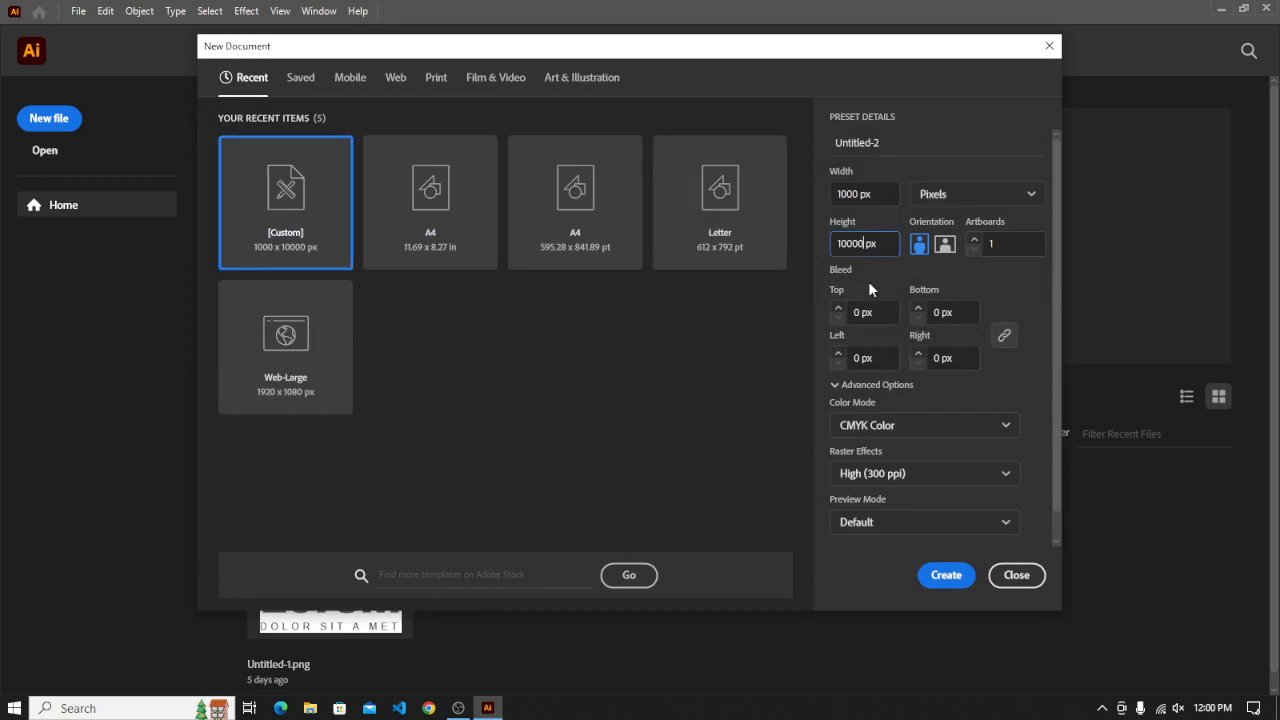
pyautogui.click(926, 578)
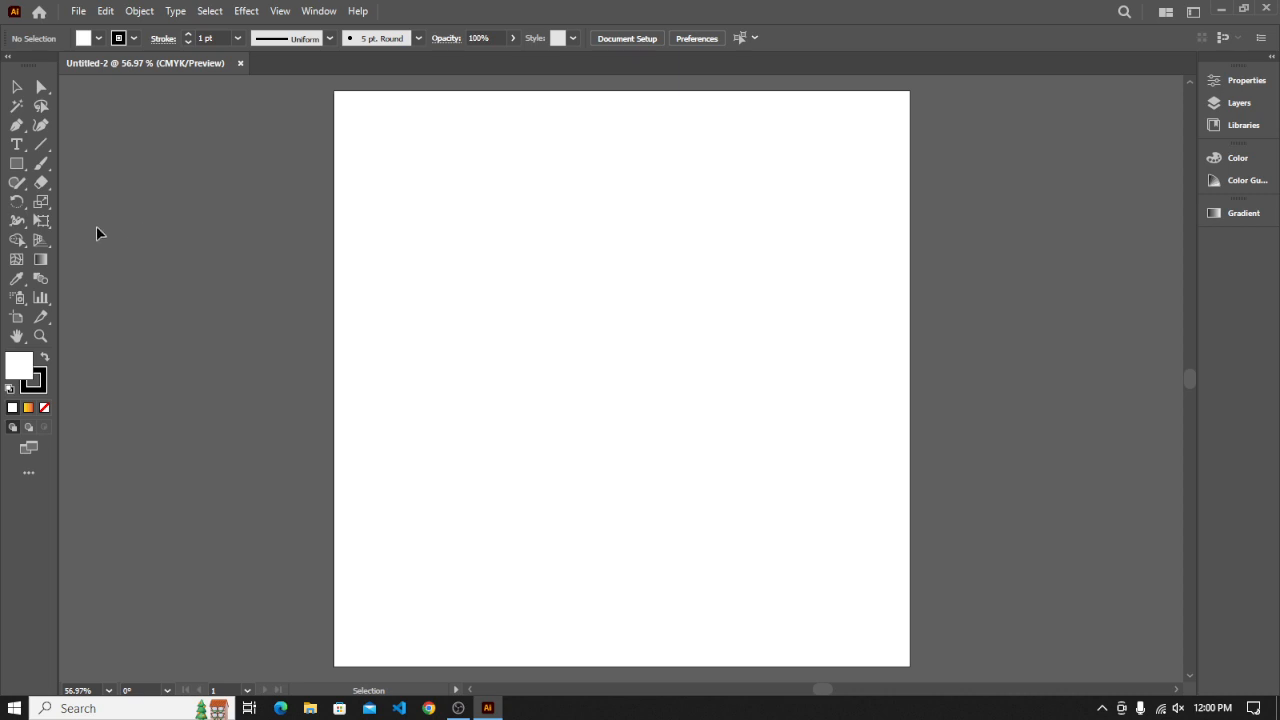
# Draw a rectangle slightly above and left of the artboard's centre and deselect it
pyautogui.click(16, 163)
pyautogui.moveTo(457, 256); pyautogui.dragTo(627, 395)
pyautogui.click(16, 87)
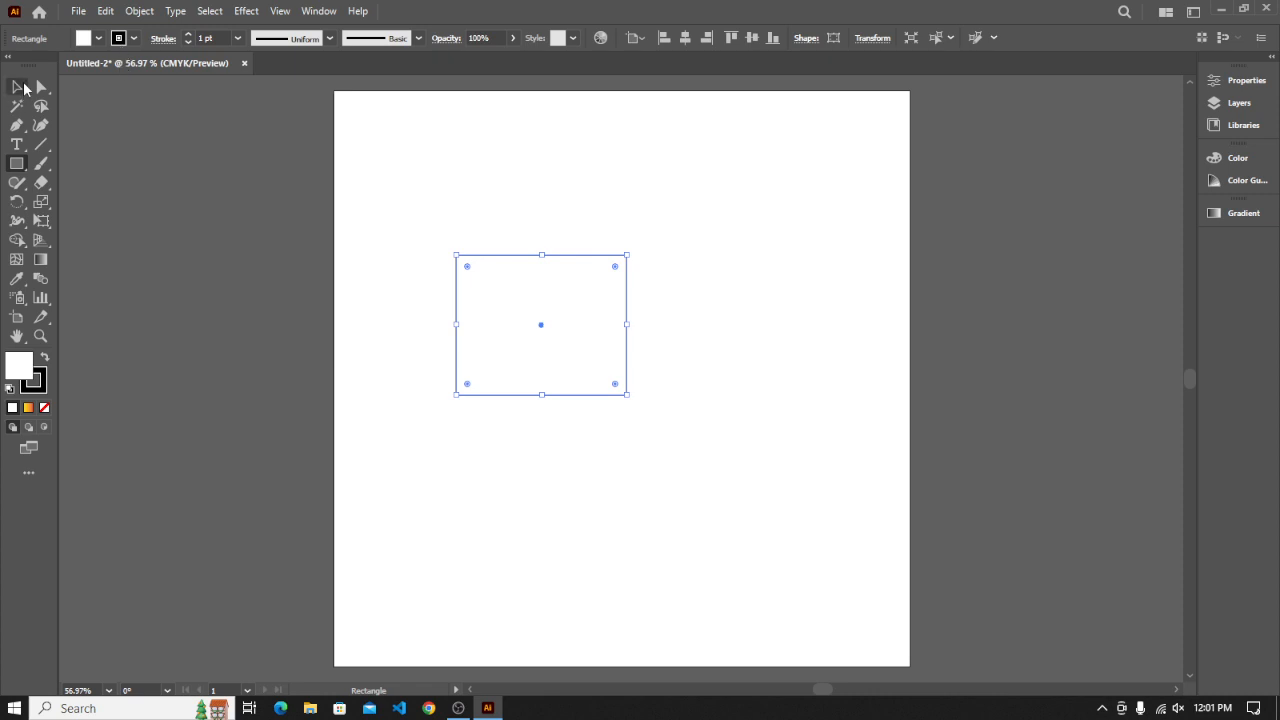
pyautogui.click(466, 183)
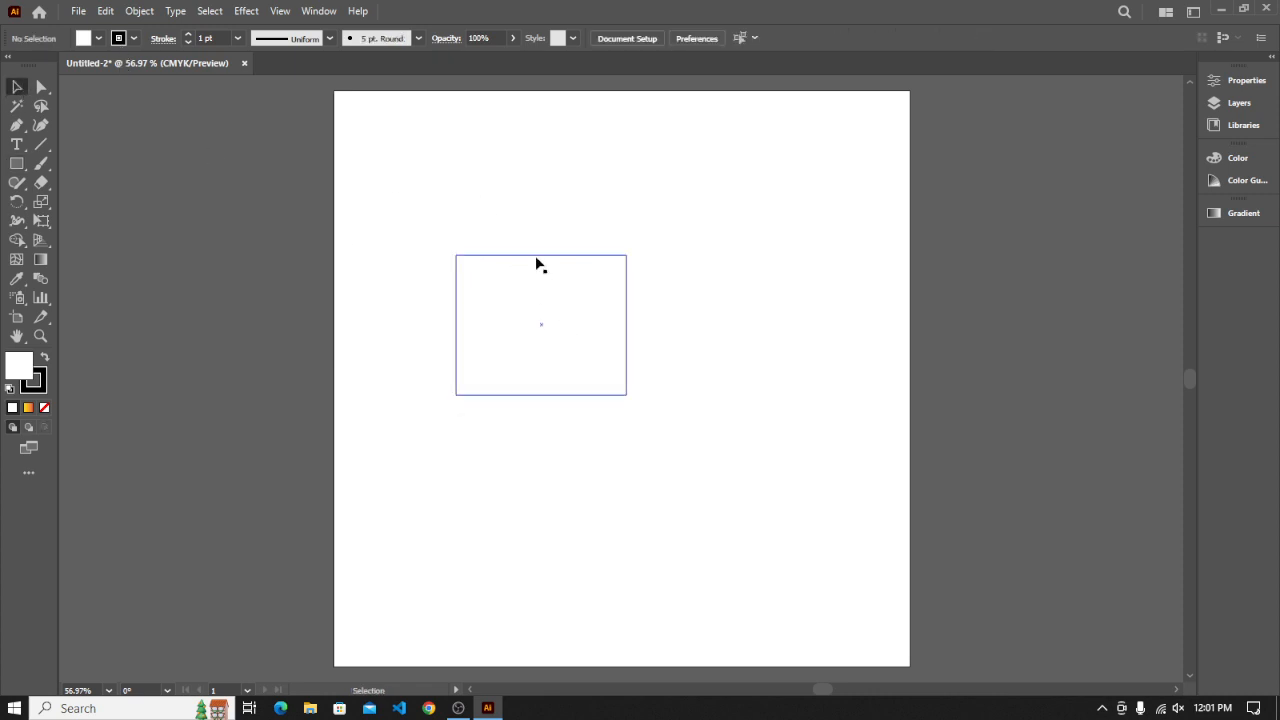
# Move the rectangle to the right side of the artboard
pyautogui.moveTo(540, 260); pyautogui.dragTo(764, 270)
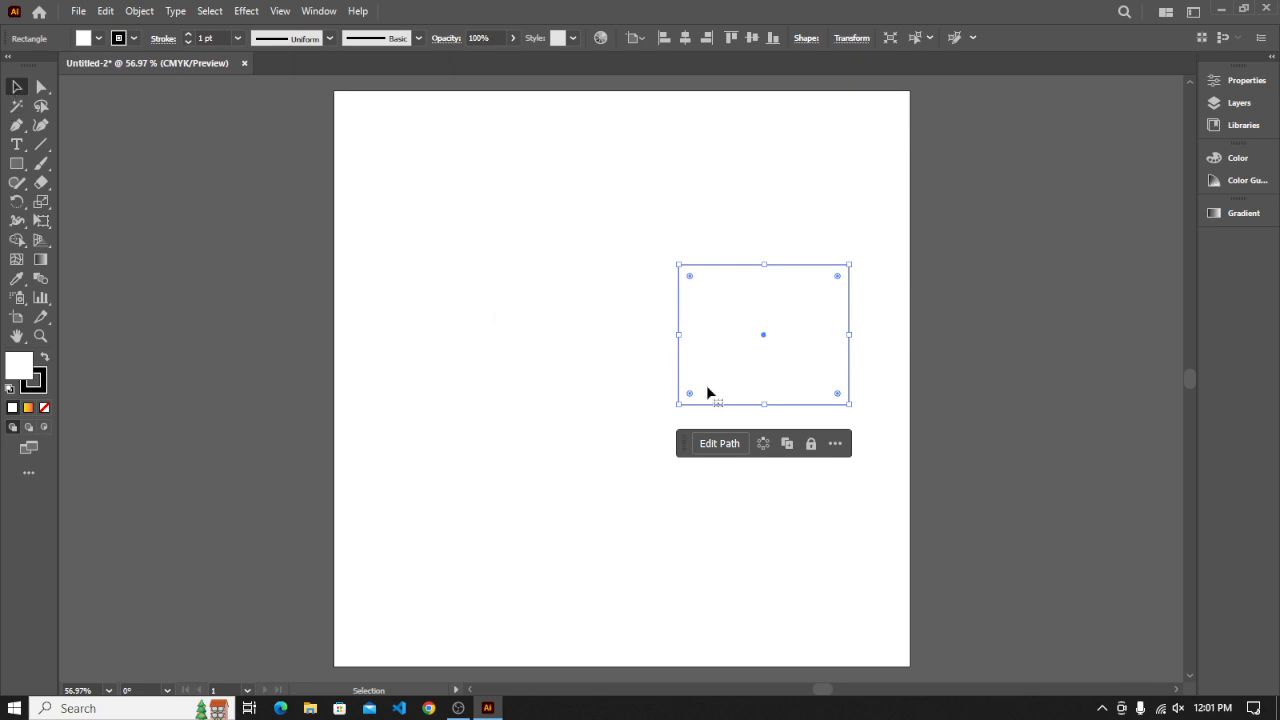
pyautogui.moveTo(723, 246); pyautogui.dragTo(557, 362)
pyautogui.moveTo(757, 317); pyautogui.dragTo(773, 355)
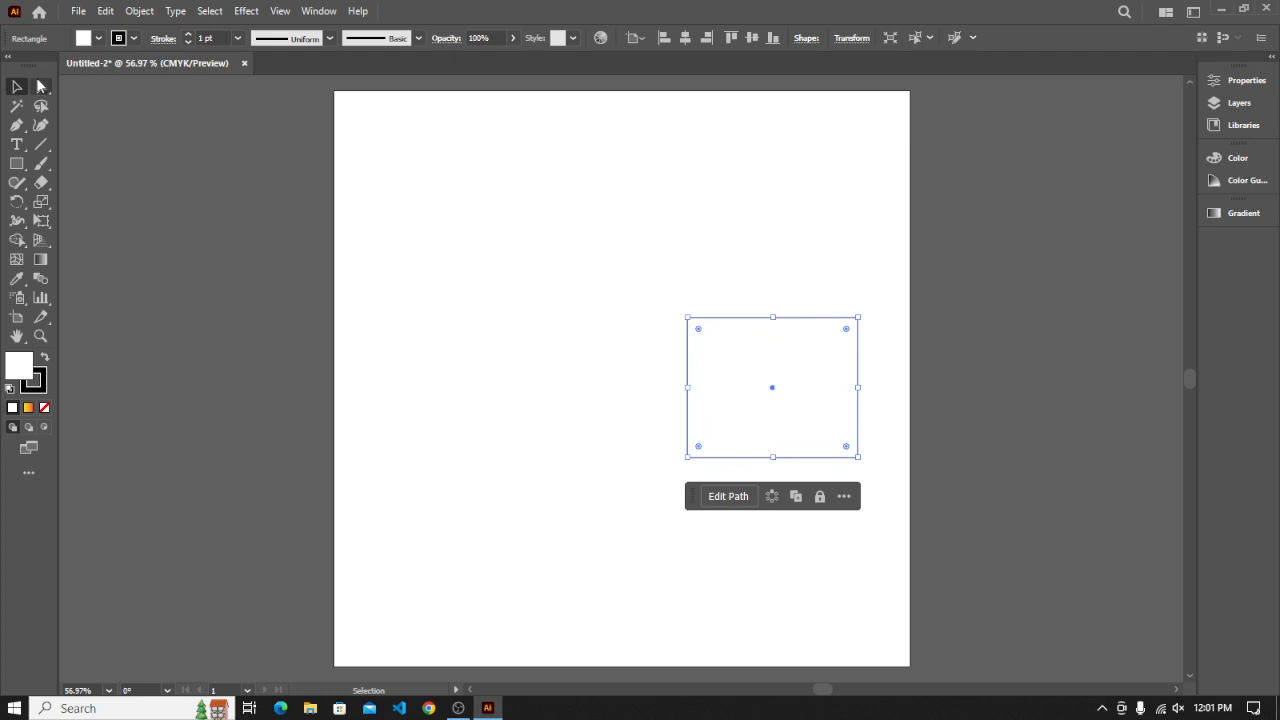
# With the Direct Selection tool, pull the rectangle's upper-left anchor point slightly outward, undo that, and delete the anchor point
pyautogui.click(41, 87)
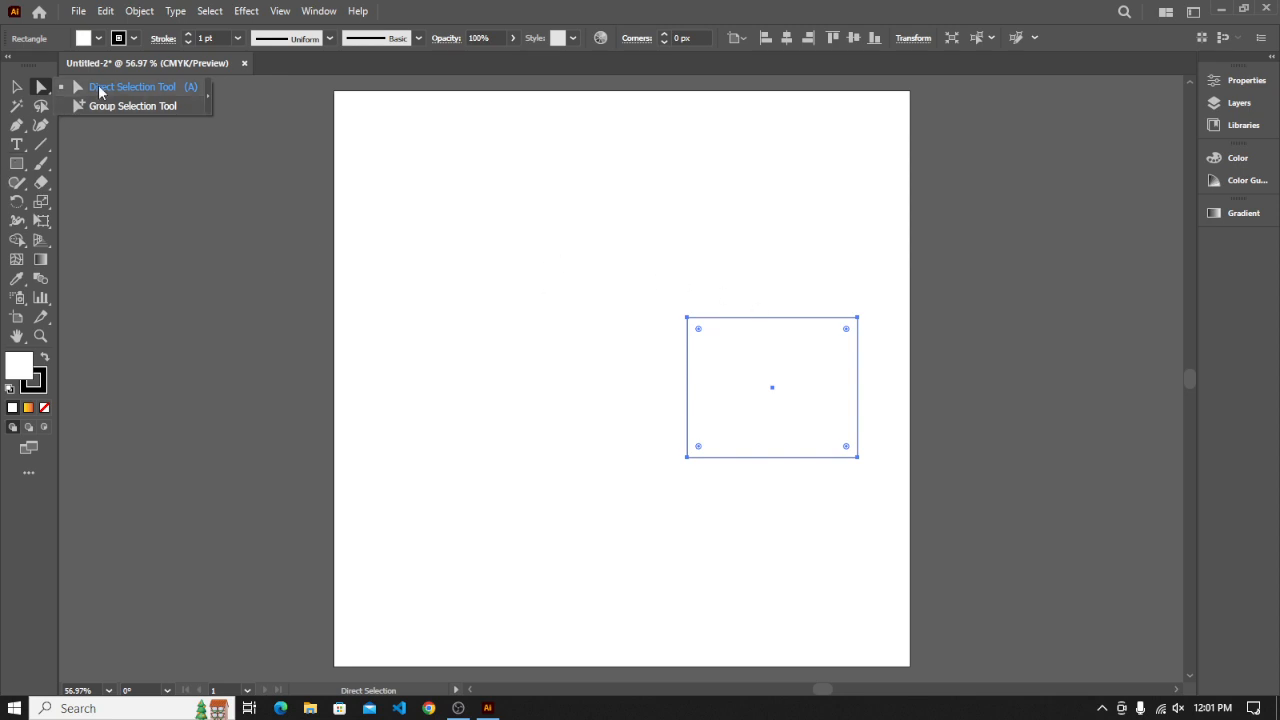
pyautogui.click(99, 87)
pyautogui.click(687, 318)
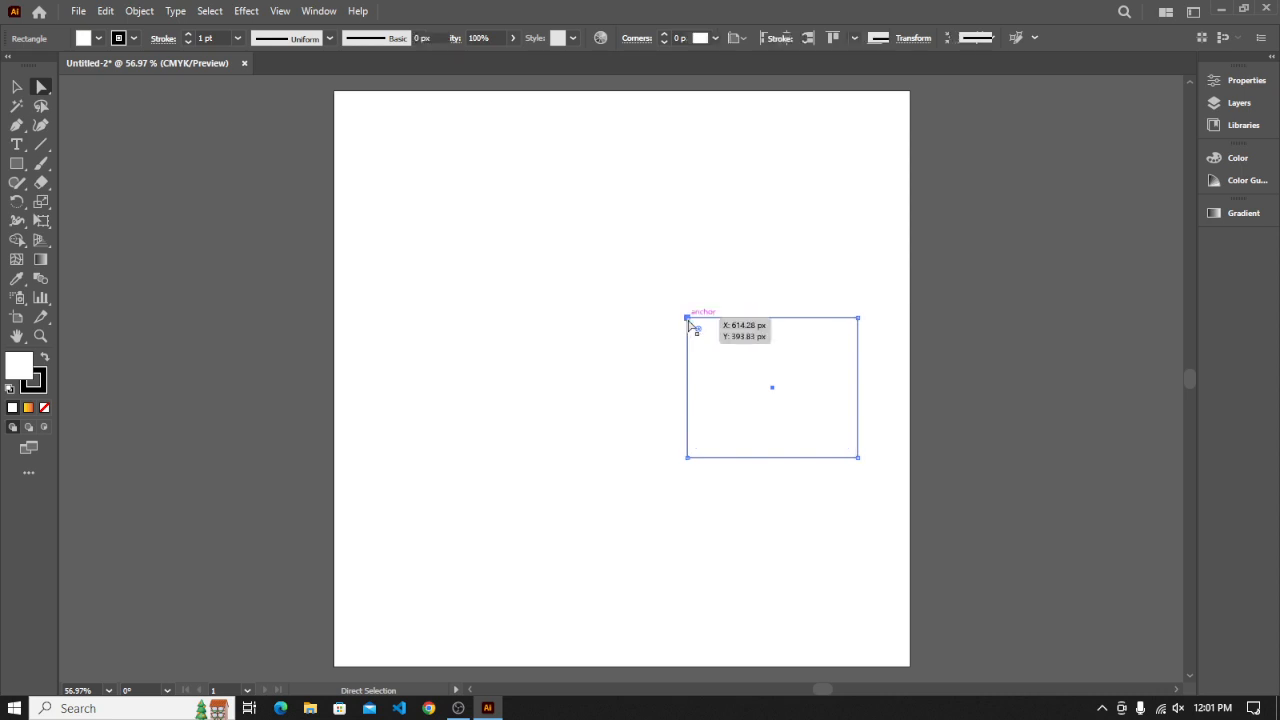
pyautogui.moveTo(687, 319); pyautogui.dragTo(670, 323)
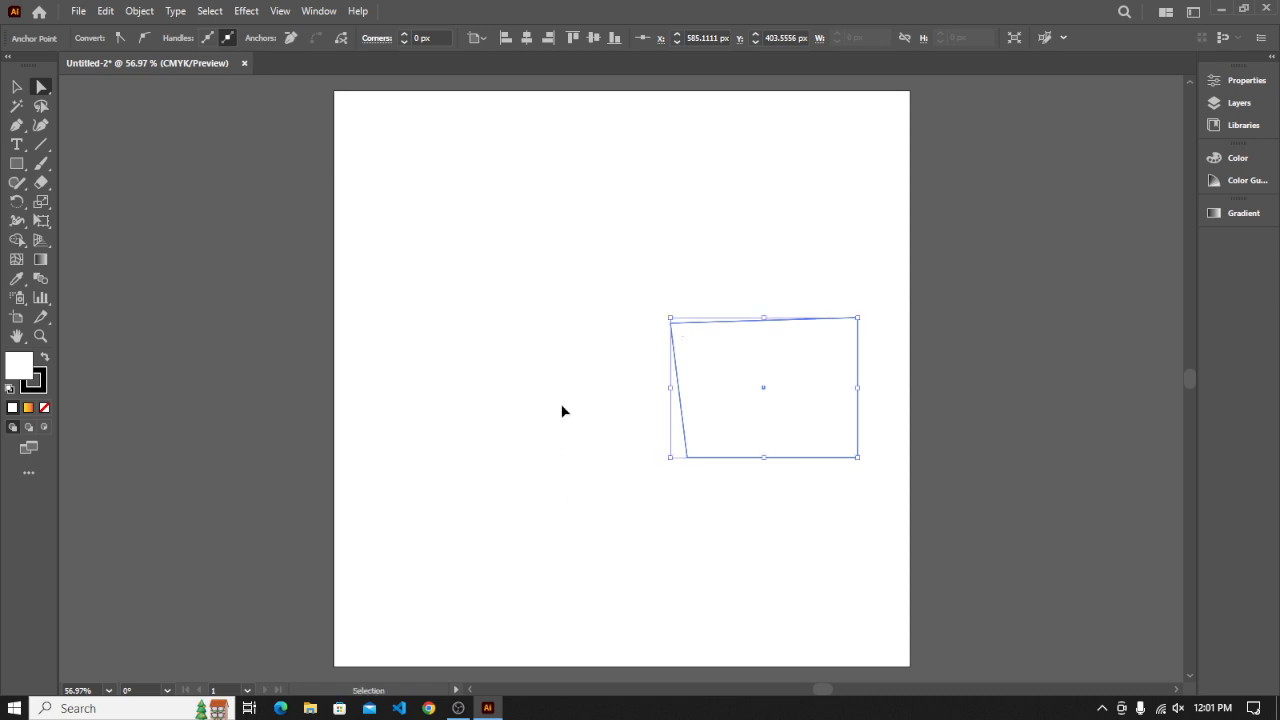
pyautogui.press('Delete')
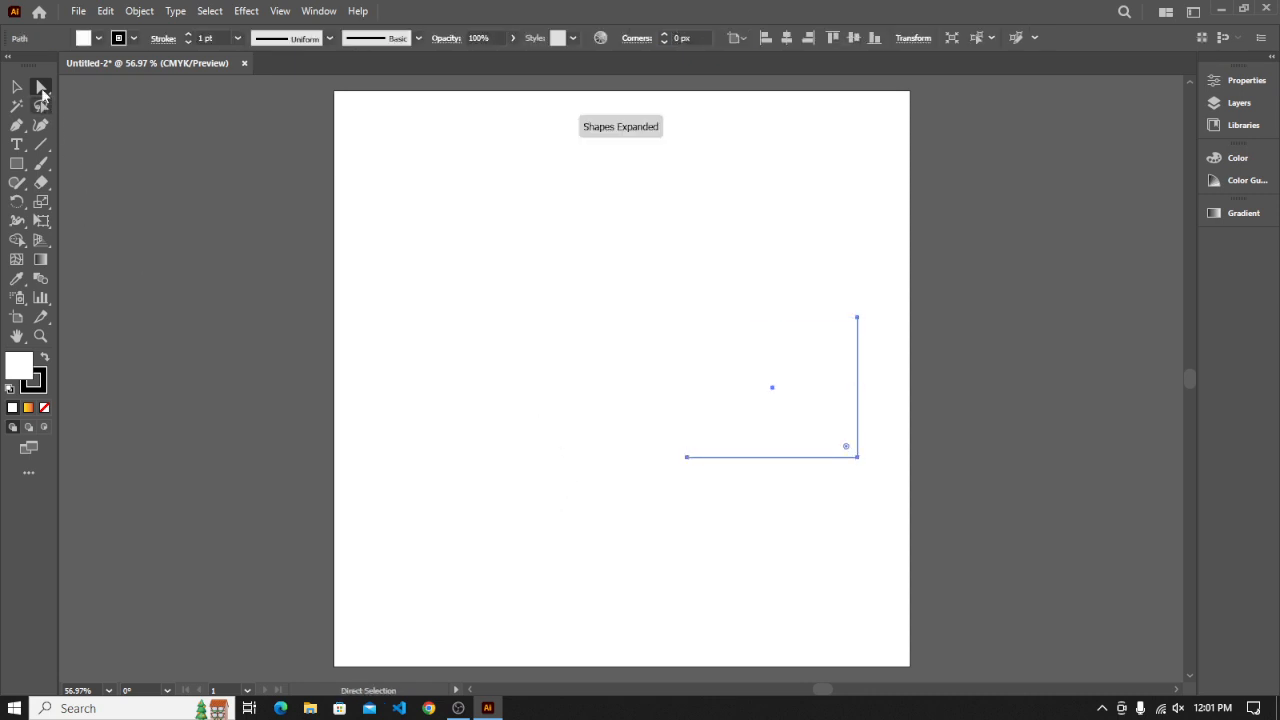
# Select the remaining open L-shaped path with the Selection tool and delete it
pyautogui.click(41, 90)
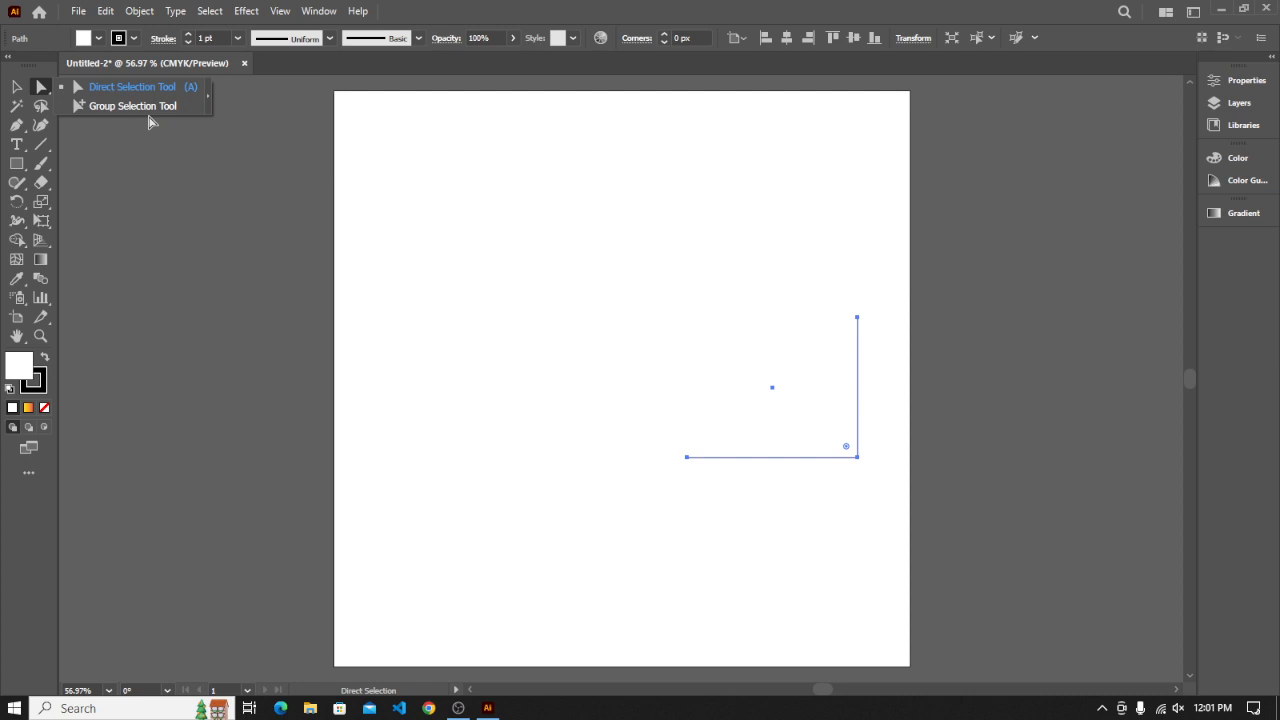
pyautogui.click(17, 88)
pyautogui.click(603, 272)
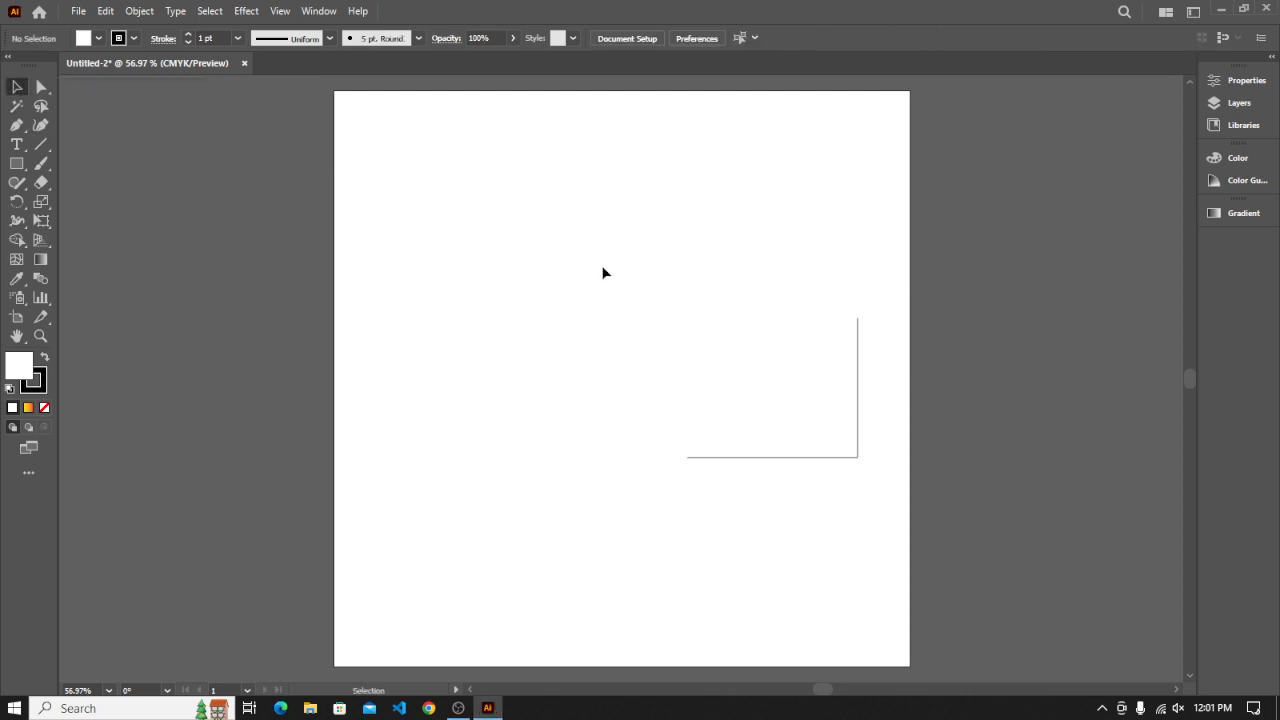
pyautogui.moveTo(939, 541); pyautogui.dragTo(939, 541)
pyautogui.press('Delete')
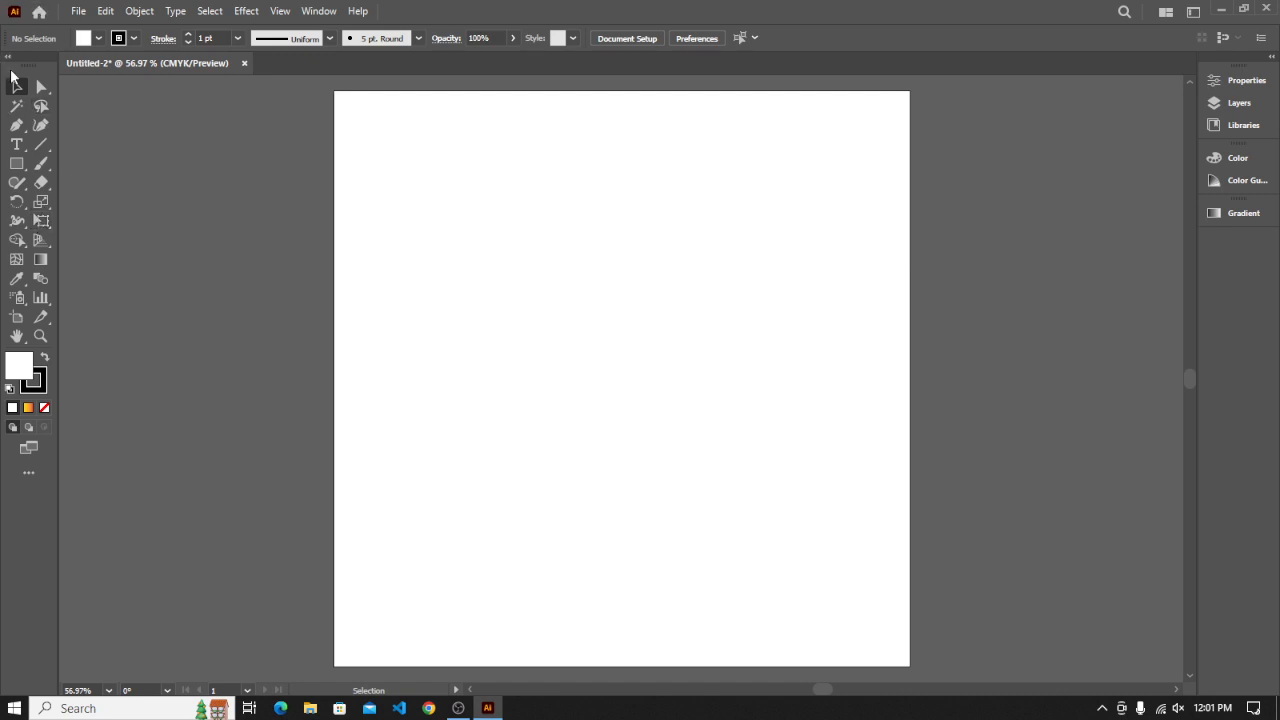
# Draw a wide rectangle and move it to the centre of the artboard
pyautogui.click(16, 163)
pyautogui.moveTo(479, 312); pyautogui.dragTo(705, 434)
pyautogui.press('v')
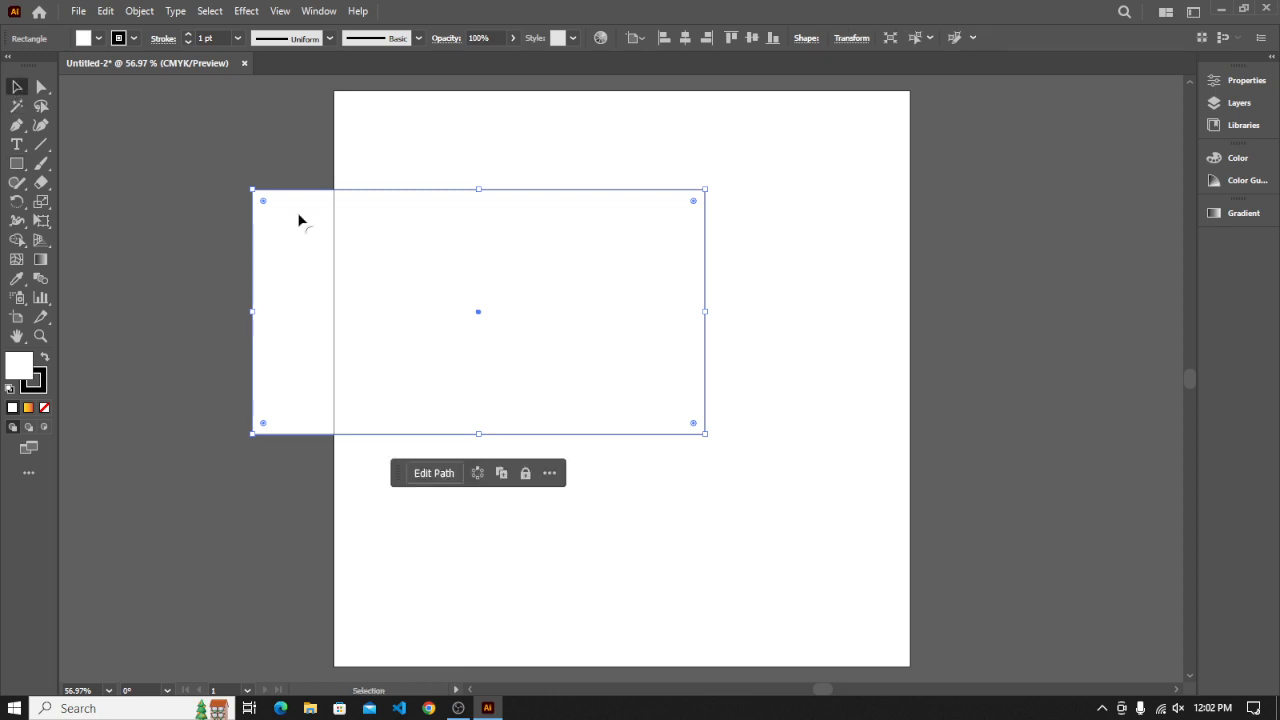
pyautogui.moveTo(300, 217); pyautogui.dragTo(551, 346)
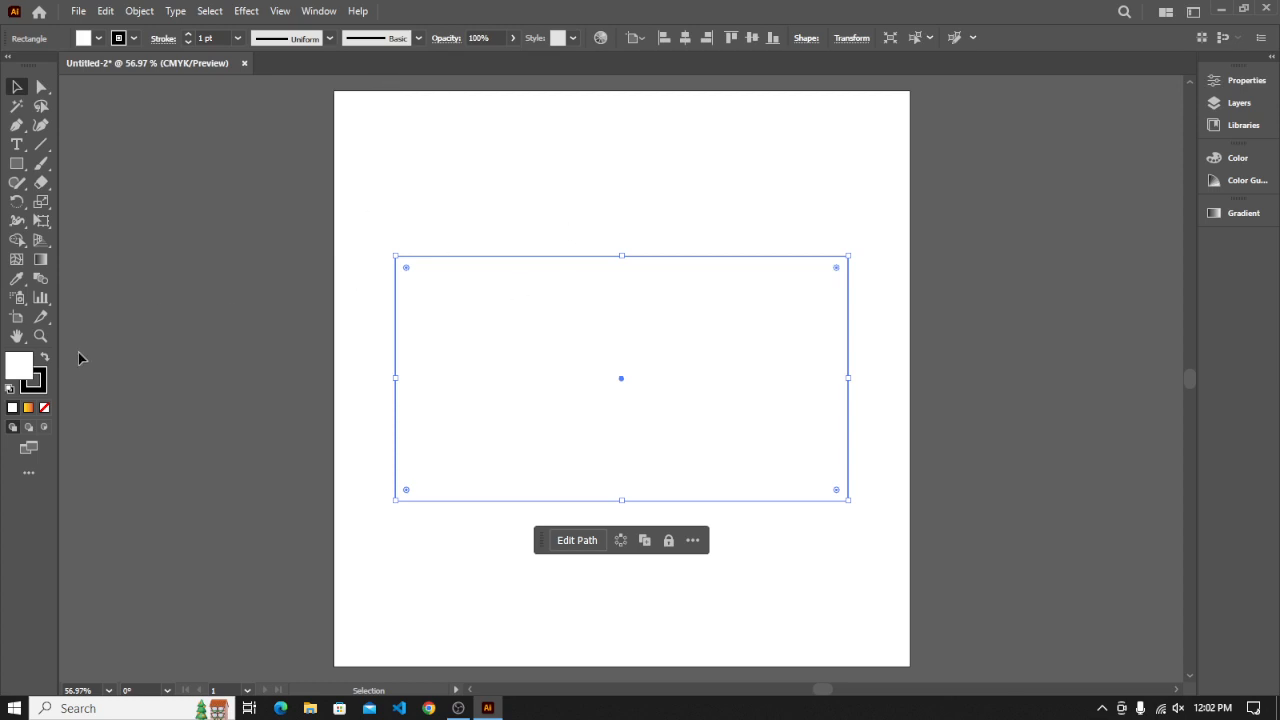
# Give the rectangle no fill and a grey #606060 stroke sampled from the canvas background with the Eyedropper
pyautogui.click(44, 407)
pyautogui.click(44, 384)
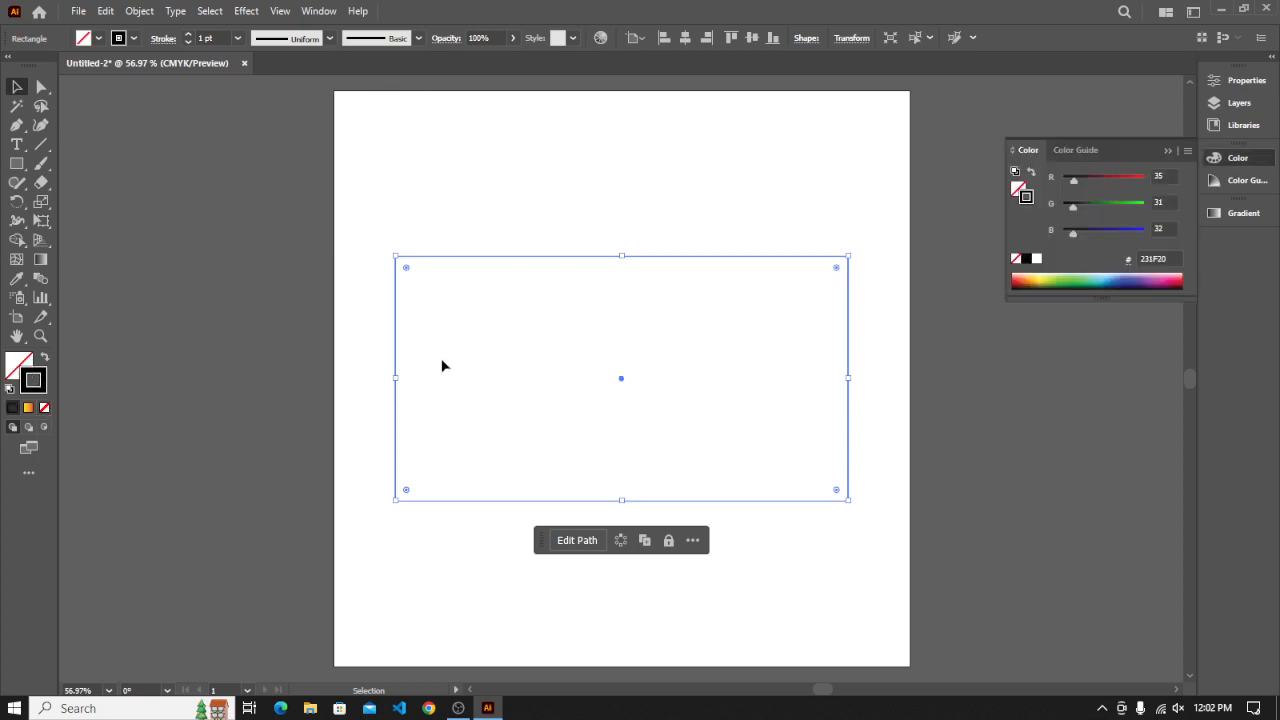
pyautogui.click(17, 279)
pyautogui.click(212, 312)
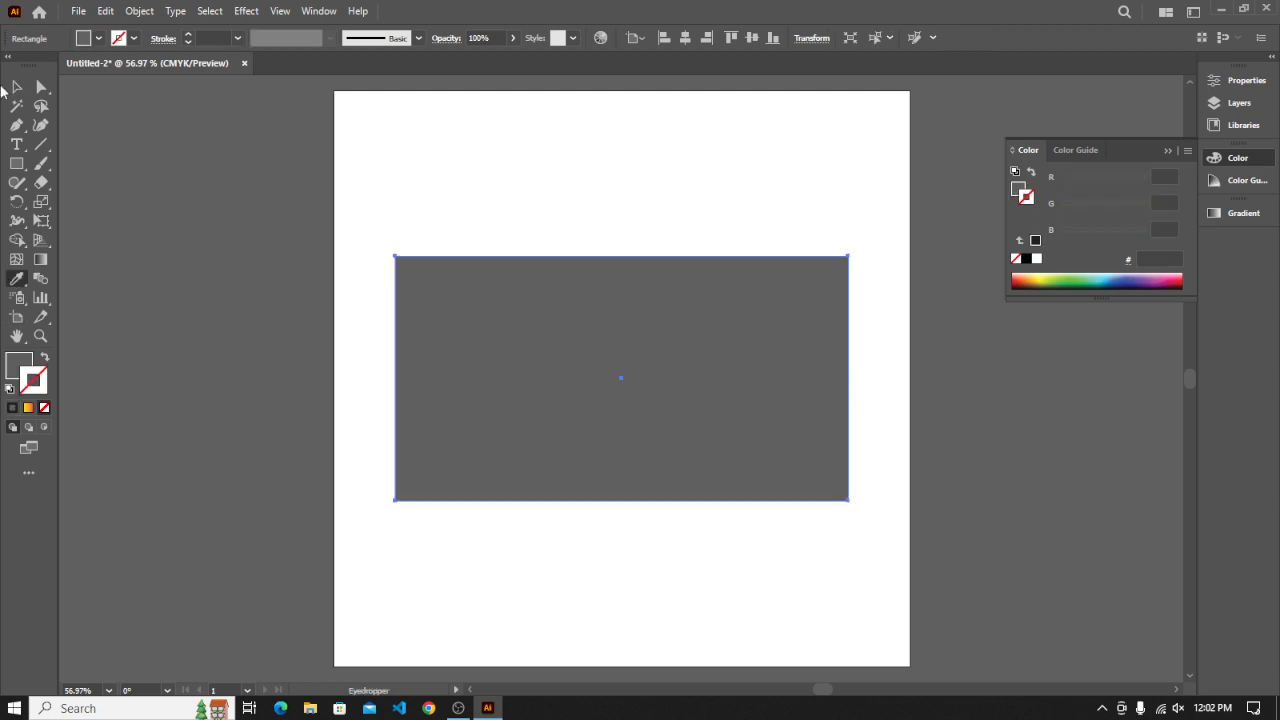
pyautogui.click(44, 357)
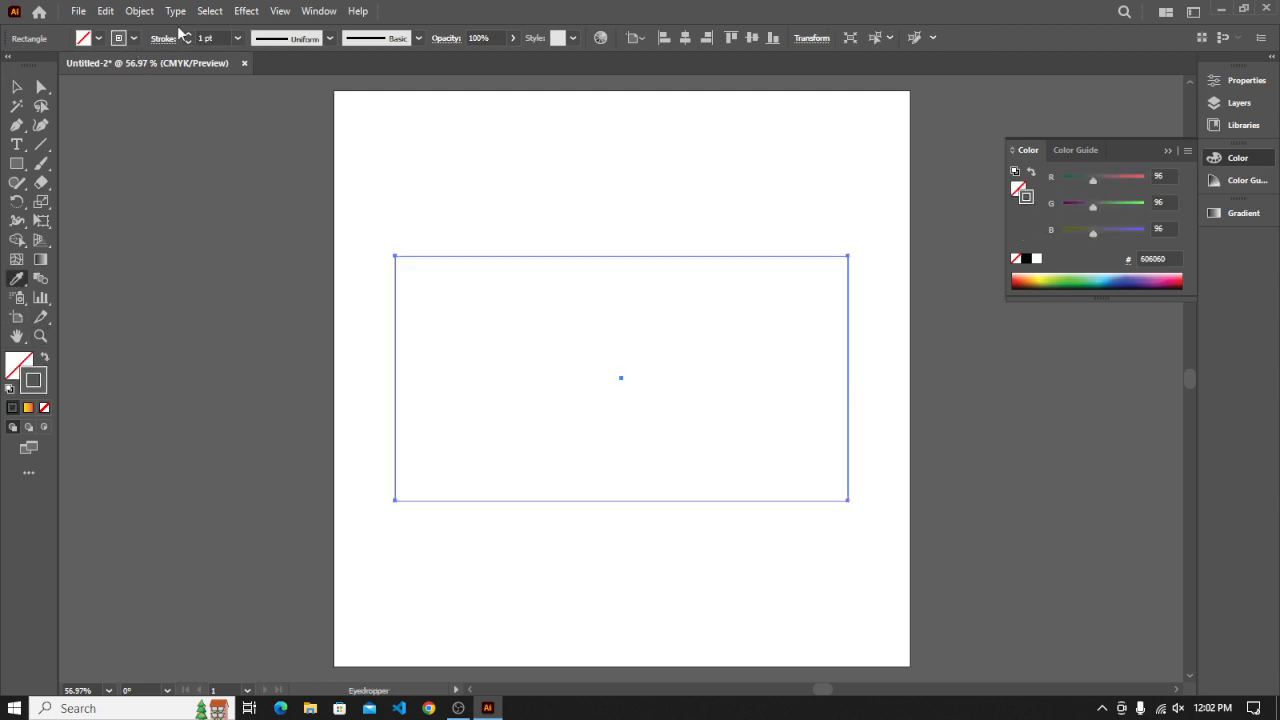
# Set the rectangle's stroke weight to 19 pt and deselect it
pyautogui.moveTo(189, 40); pyautogui.dragTo(189, 40)
pyautogui.click(16, 87)
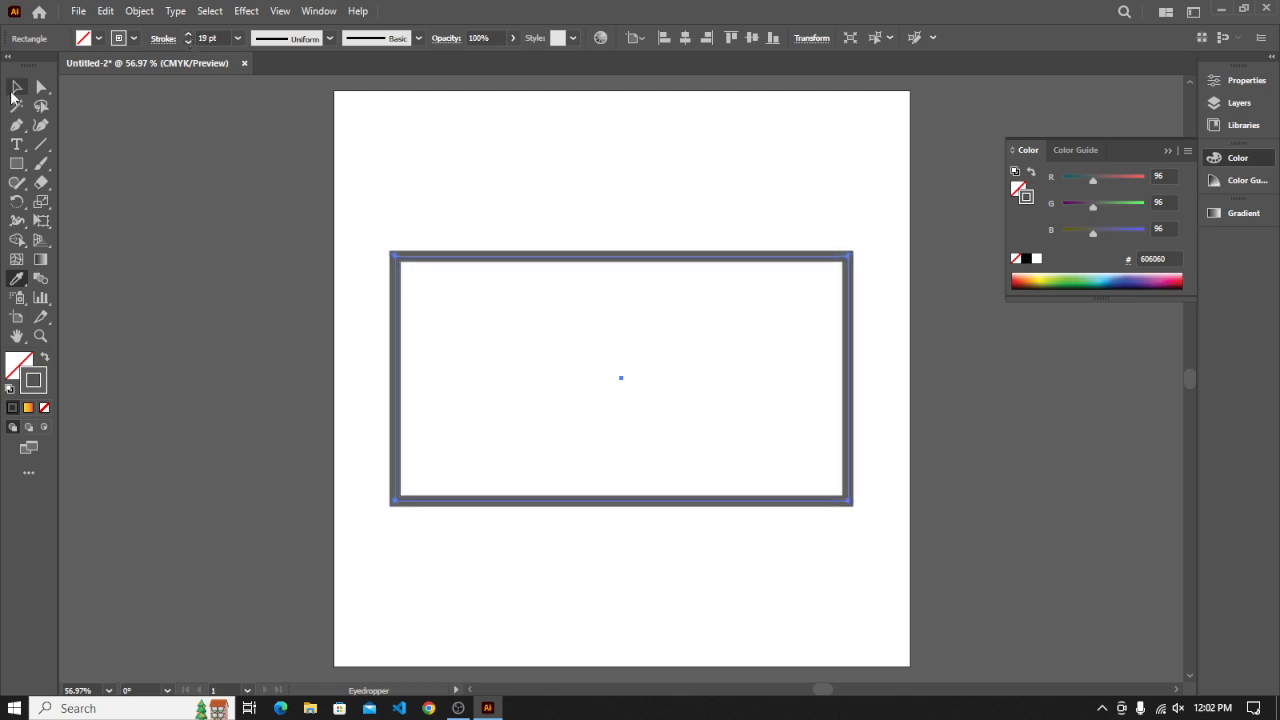
pyautogui.click(648, 200)
# Duplicate the grey frame in place and shrink the copy to fit inside the original with an even gap all around
pyautogui.click(714, 258)
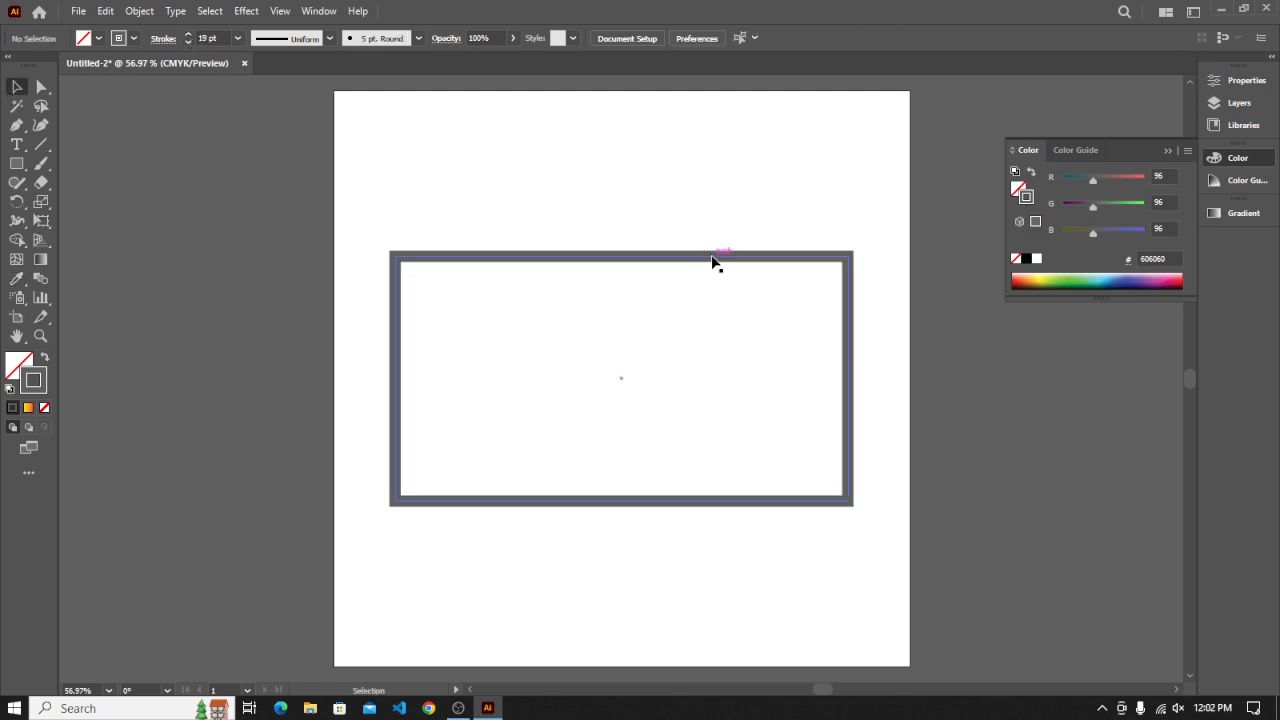
pyautogui.click(791, 502)
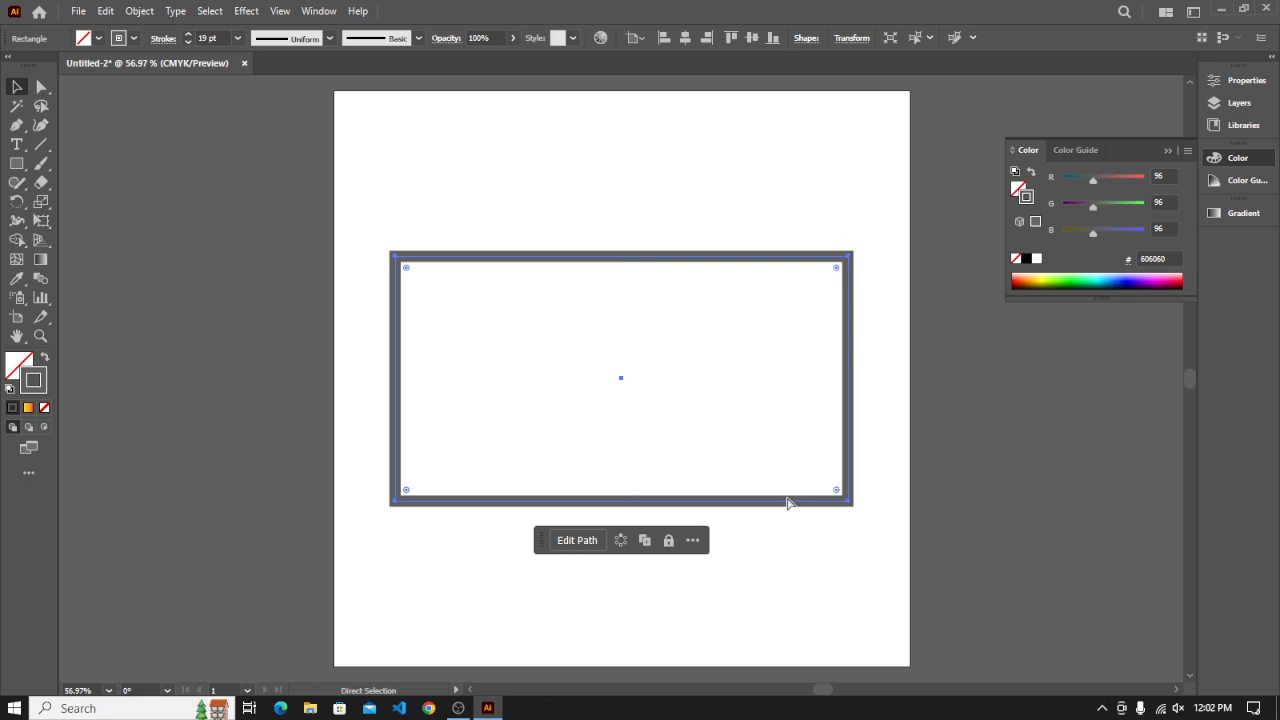
pyautogui.moveTo(851, 501); pyautogui.dragTo(826, 479)
pyautogui.moveTo(810, 381); pyautogui.dragTo(823, 378)
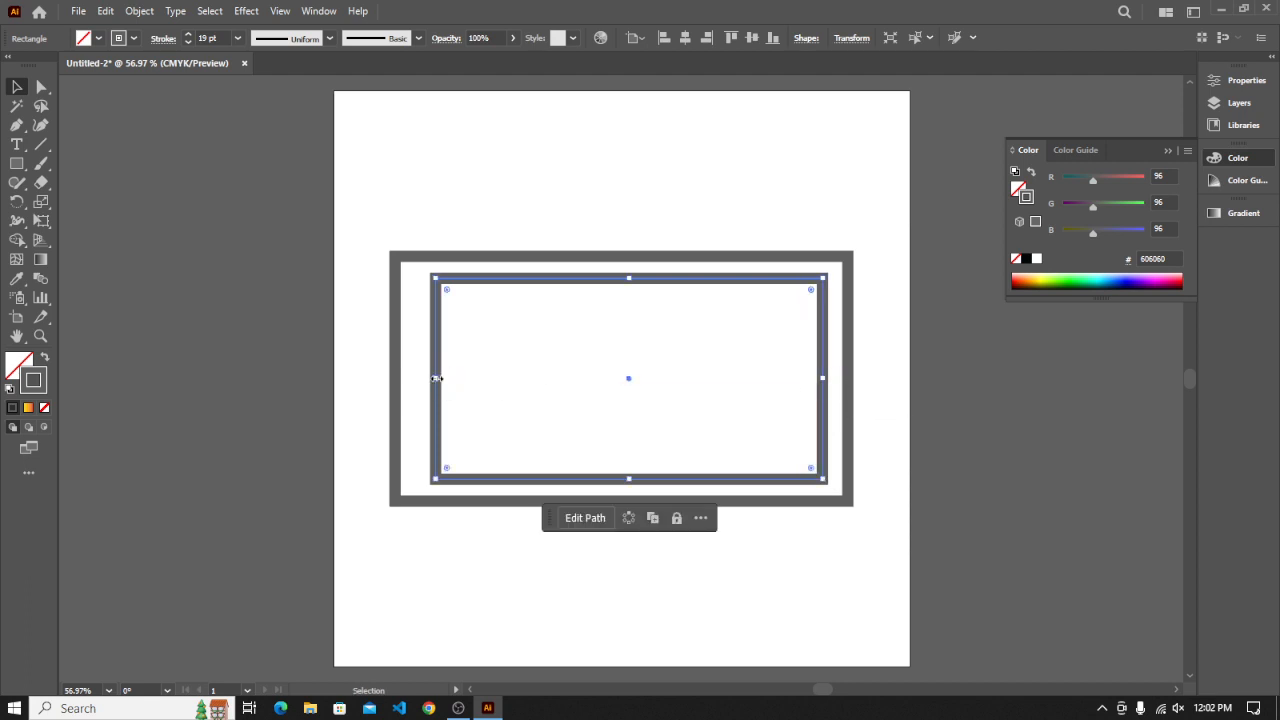
pyautogui.moveTo(435, 378); pyautogui.dragTo(419, 378)
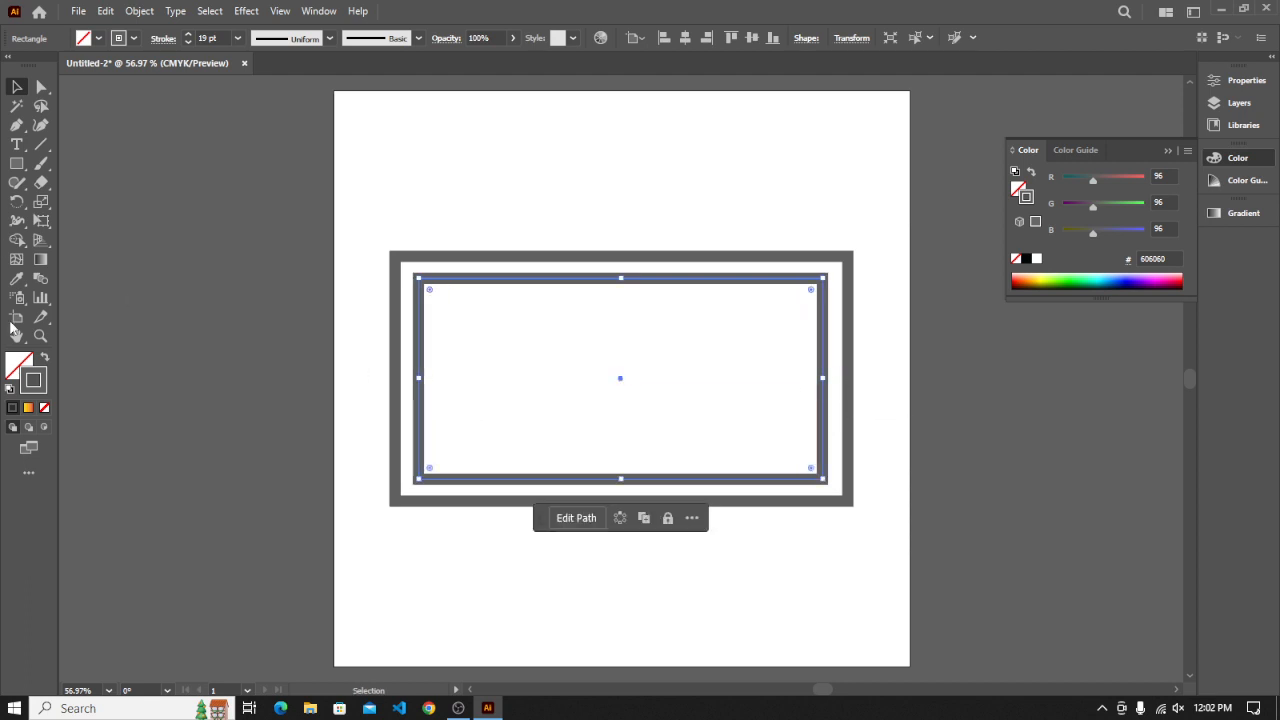
# Swap the inner rectangle's fill and stroke so it is solid grey without an outline, and deselect it
pyautogui.click(45, 357)
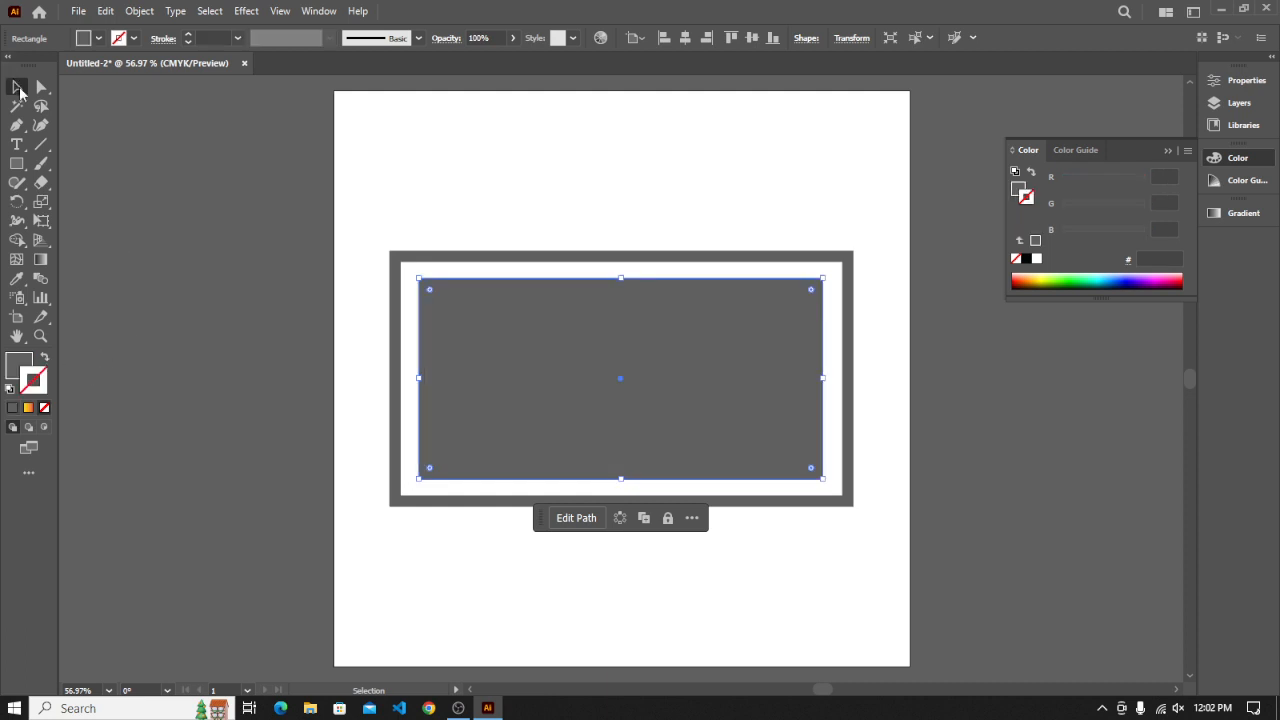
pyautogui.click(440, 157)
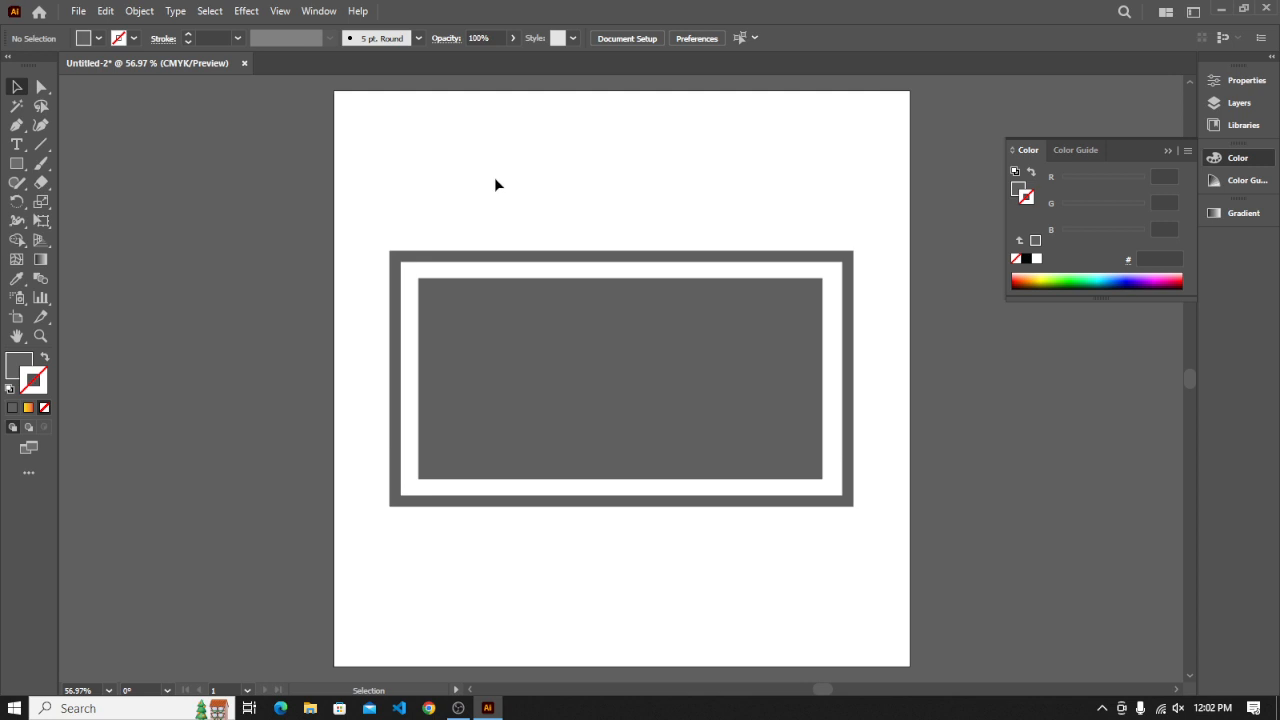
pyautogui.moveTo(832, 557); pyautogui.dragTo(832, 557)
pyautogui.click(597, 126)
# Draw an upright triangle inside the grey rectangle using the Star tool reduced to three points
pyautogui.click(17, 164)
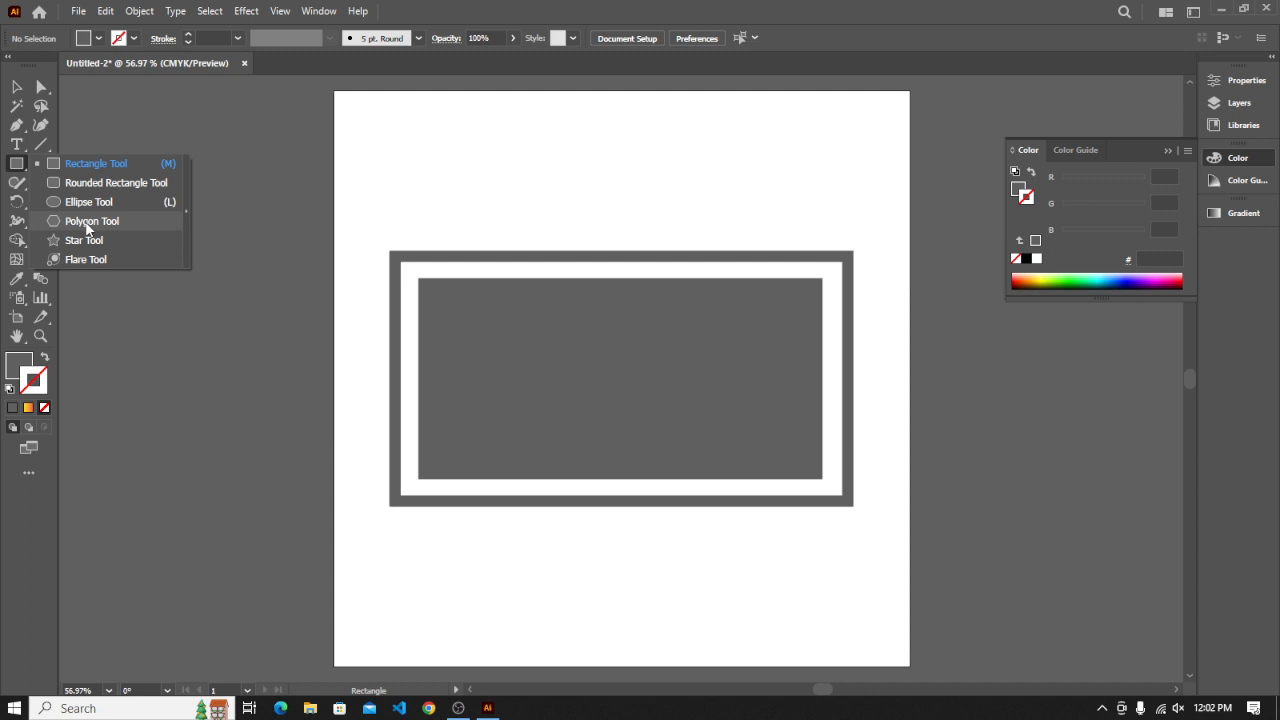
pyautogui.click(16, 163)
pyautogui.moveTo(16, 163); pyautogui.dragTo(83, 166)
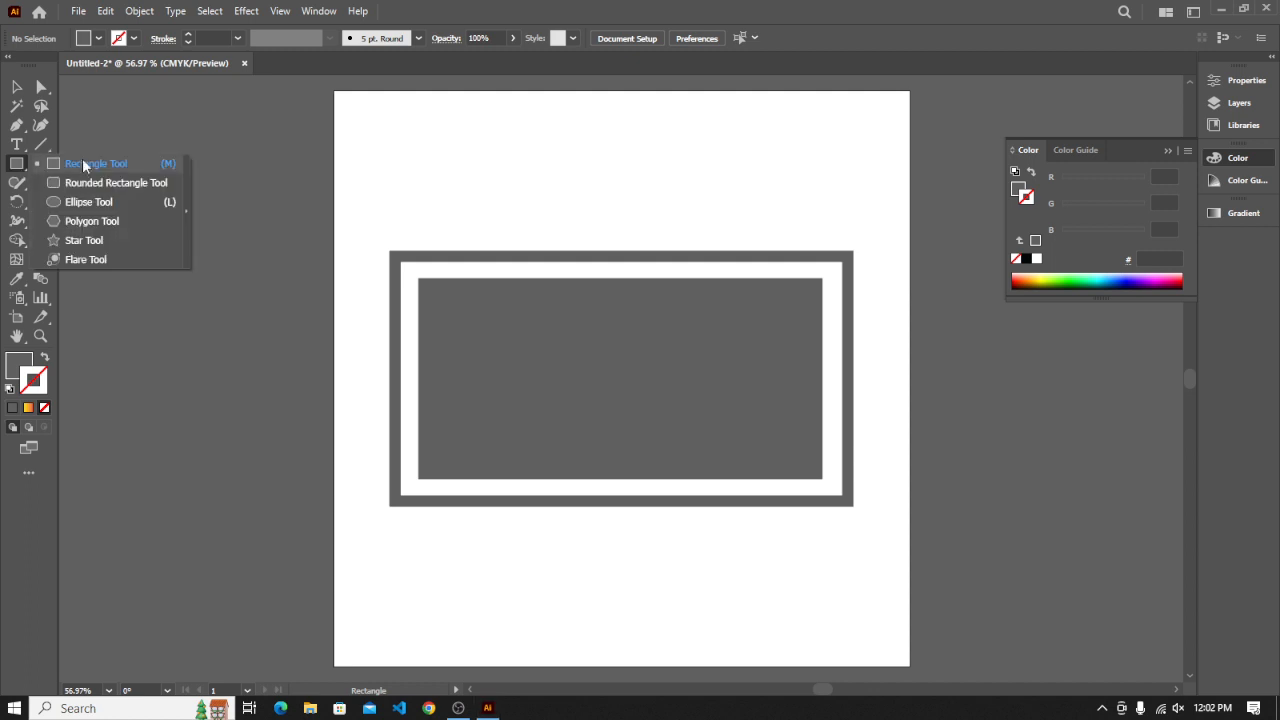
pyautogui.click(79, 241)
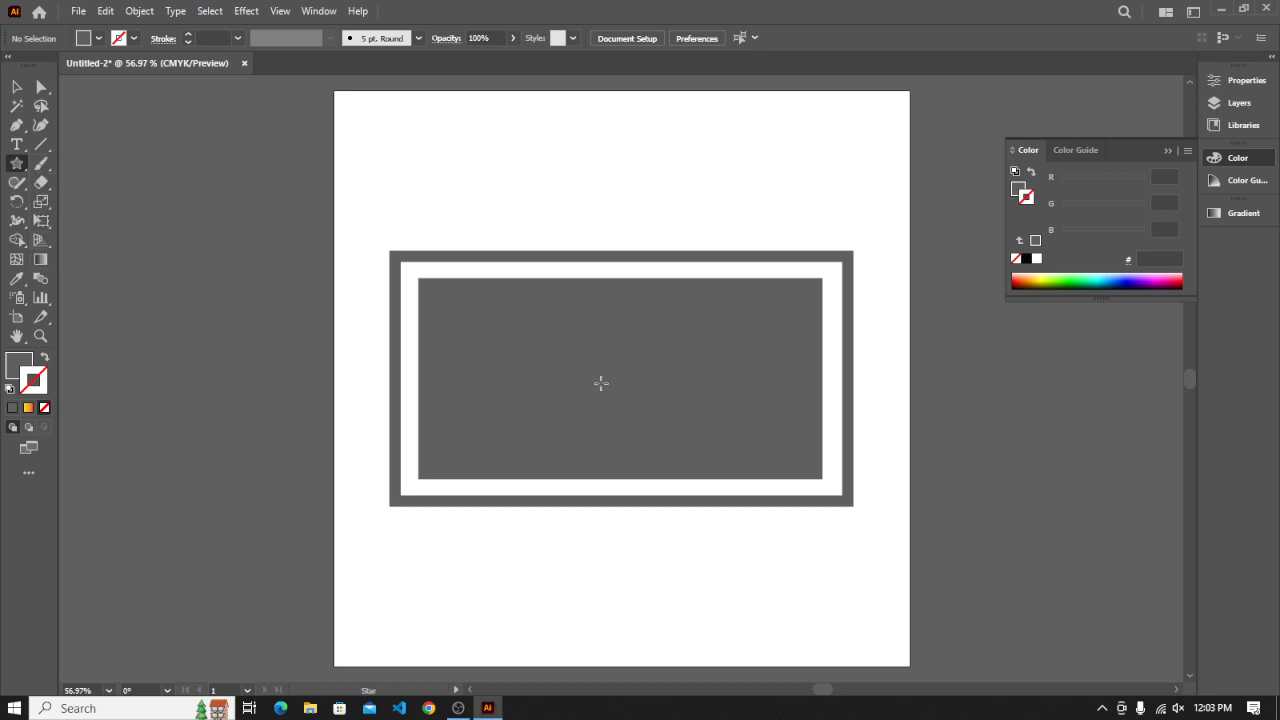
pyautogui.moveTo(601, 383); pyautogui.dragTo(672, 429)
pyautogui.press('Down')
pyautogui.press('Down')
pyautogui.press('shift')
pyautogui.click(16, 87)
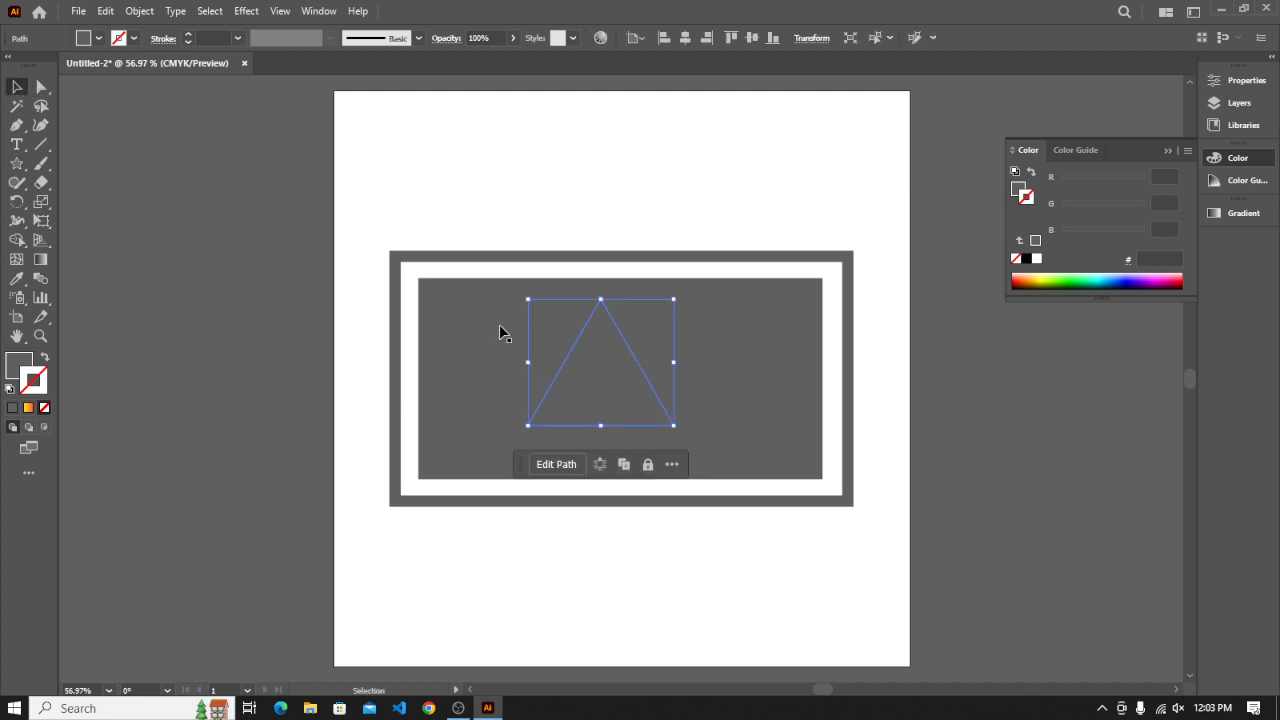
# Fill the triangle dark green and fit it into the grey rectangle's lower-right corner, enlarged to about 274 × 242 px
pyautogui.moveTo(626, 392); pyautogui.dragTo(711, 422)
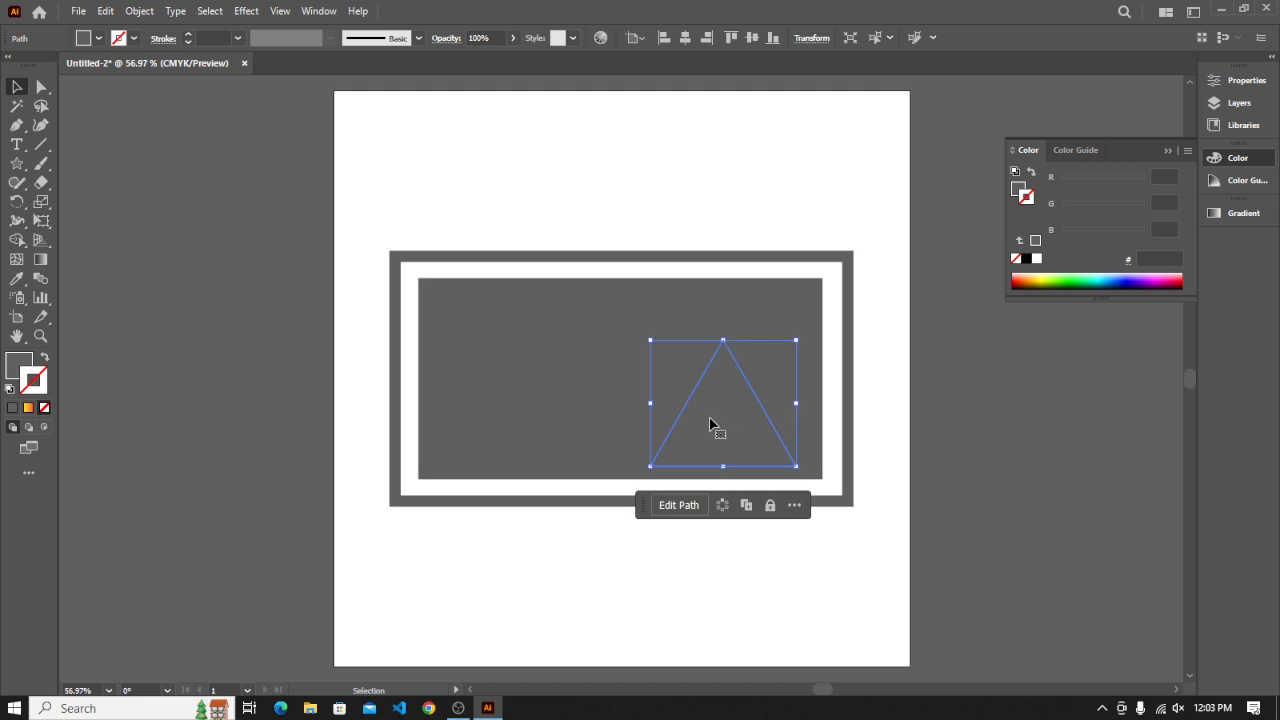
pyautogui.click(98, 38)
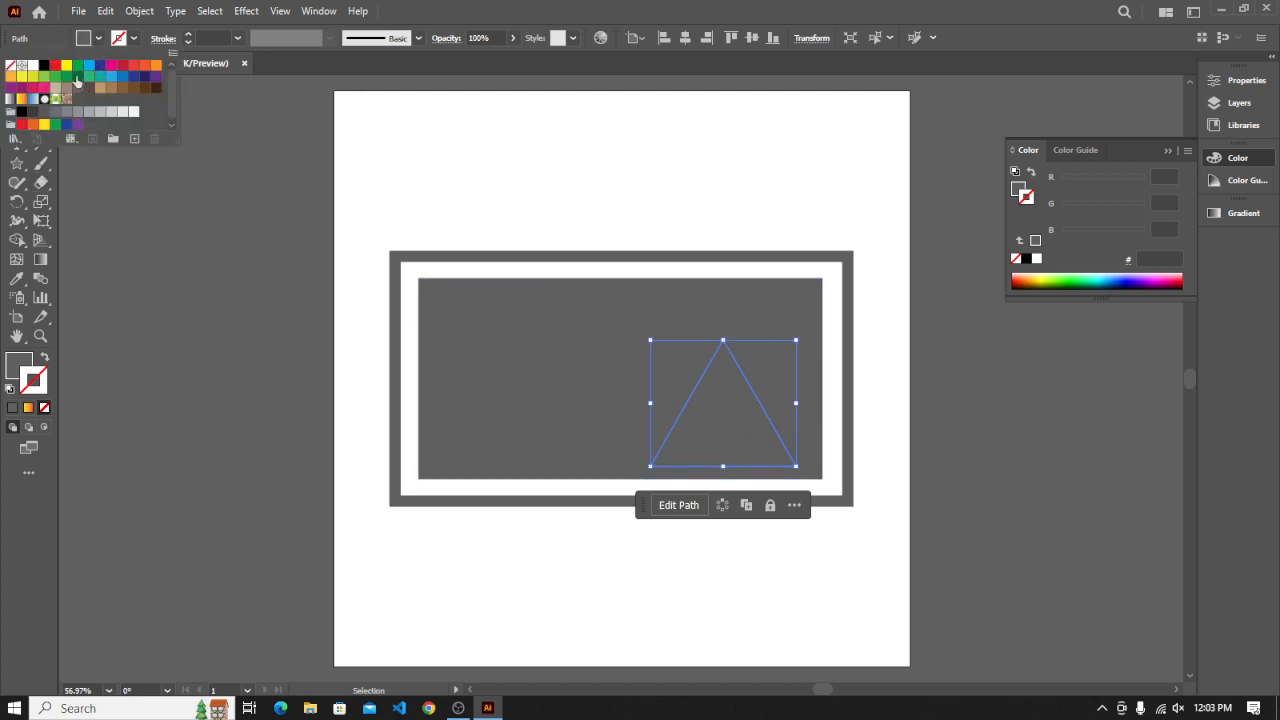
pyautogui.click(80, 81)
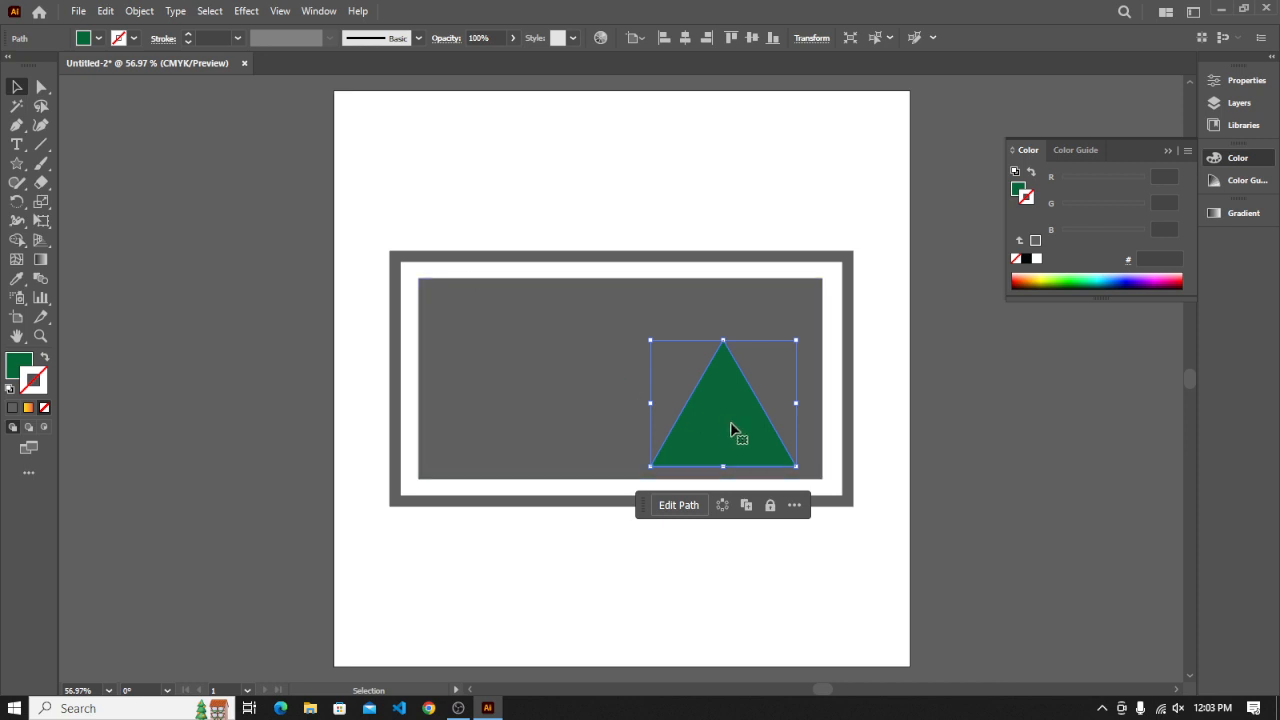
pyautogui.moveTo(738, 432); pyautogui.dragTo(766, 443)
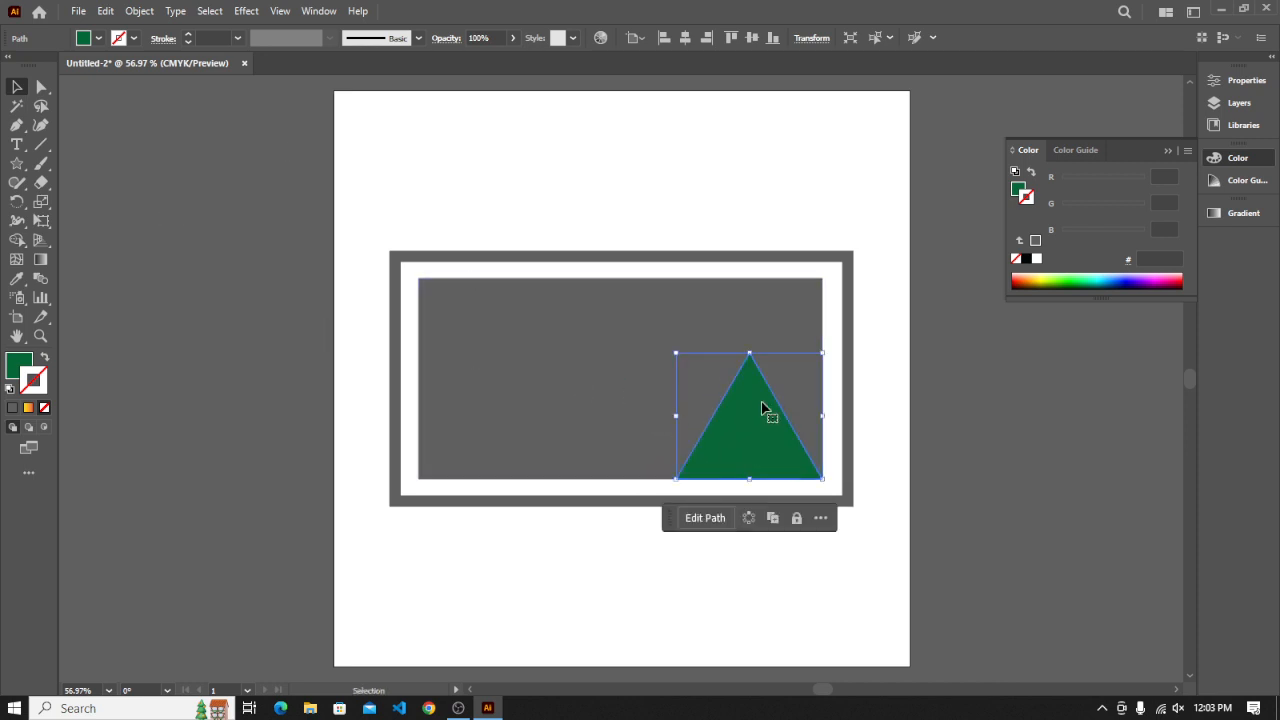
pyautogui.moveTo(676, 353); pyautogui.dragTo(665, 342)
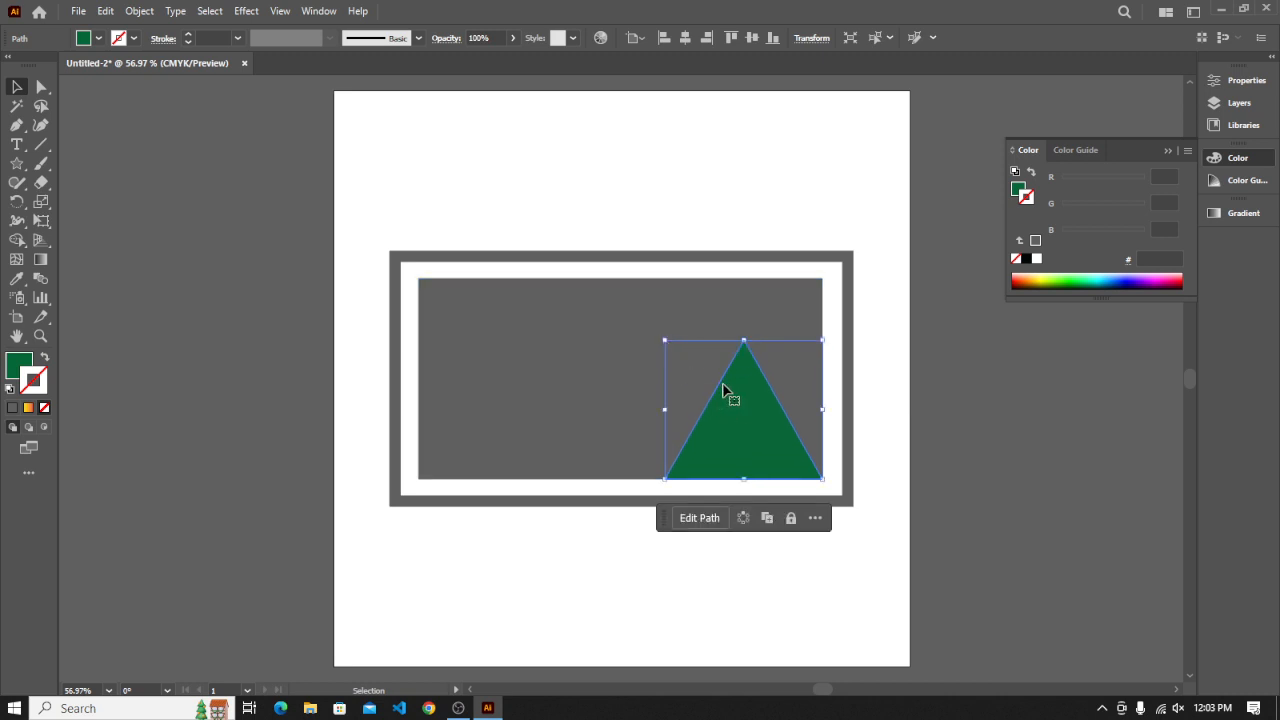
# Duplicate the dark green triangle to the left so the copies overlap, fill the front copy bright green, and deselect it
pyautogui.moveTo(754, 417); pyautogui.dragTo(693, 417)
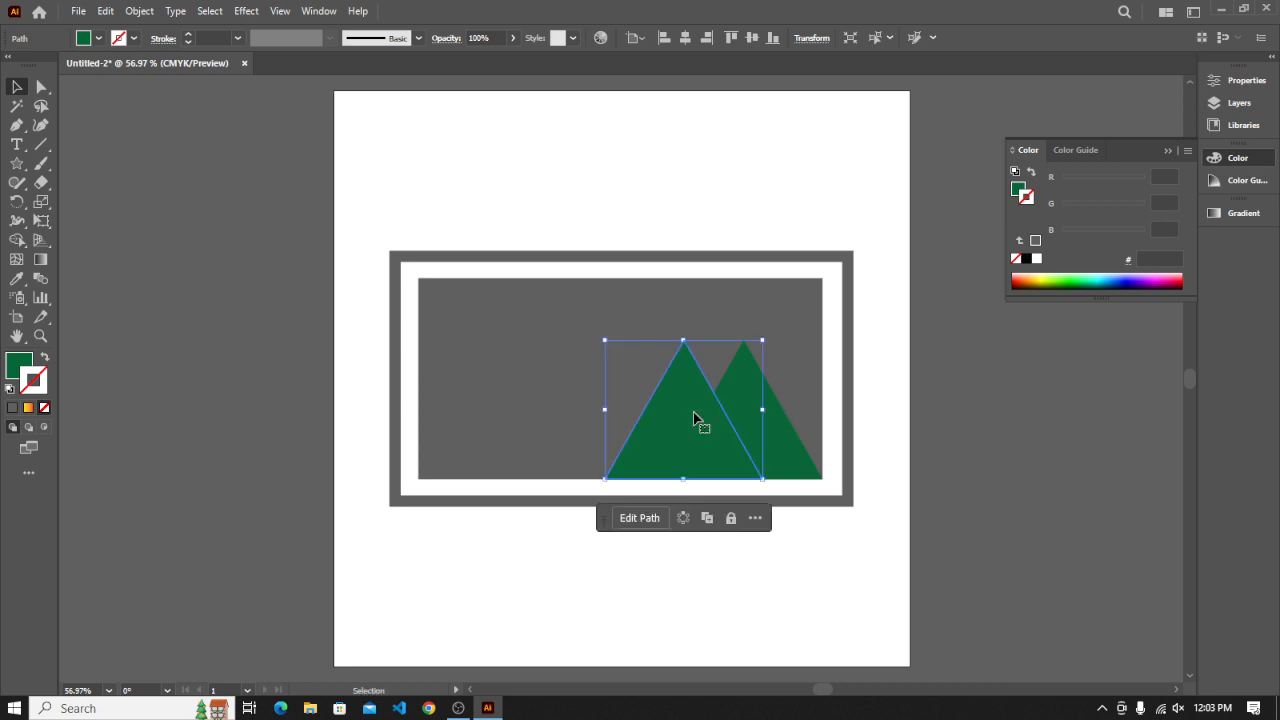
pyautogui.click(321, 256)
pyautogui.click(753, 420)
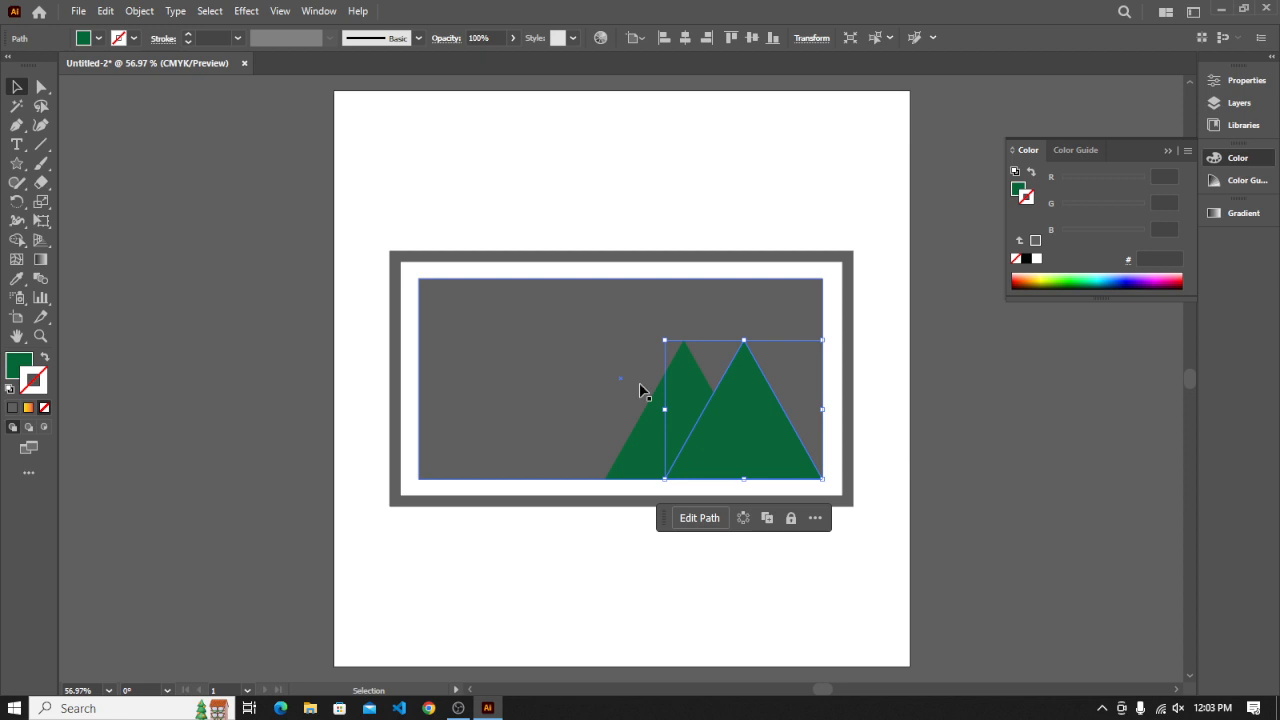
pyautogui.click(643, 441)
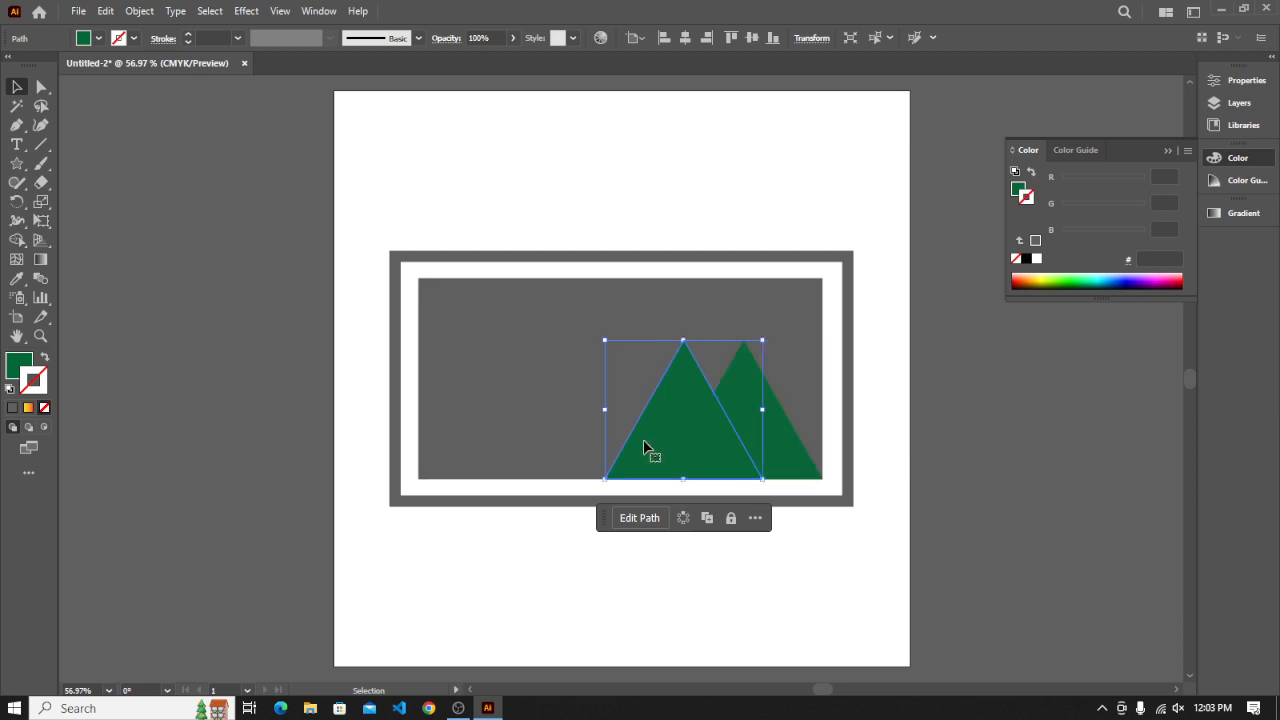
pyautogui.click(99, 38)
pyautogui.click(71, 77)
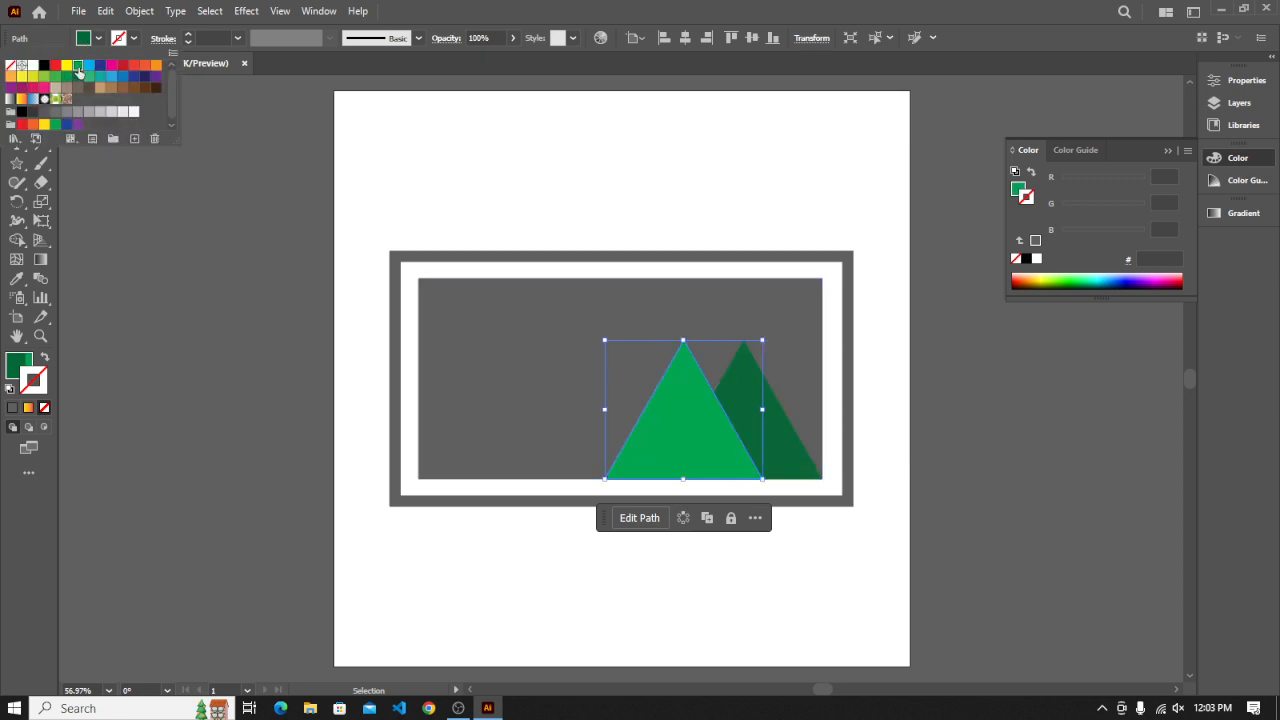
pyautogui.click(394, 232)
pyautogui.click(393, 228)
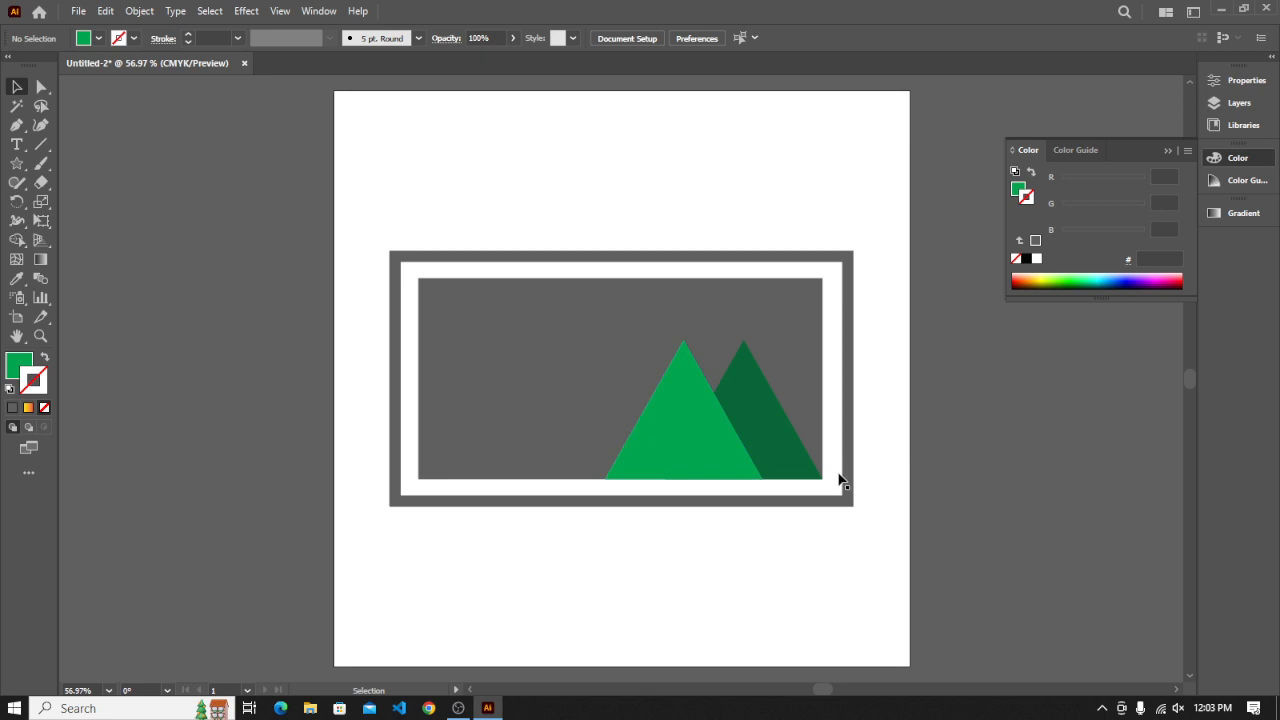
# Draw a closed five-point test polygon with the Pen tool in the white area above the frame, and delete it
pyautogui.click(783, 430)
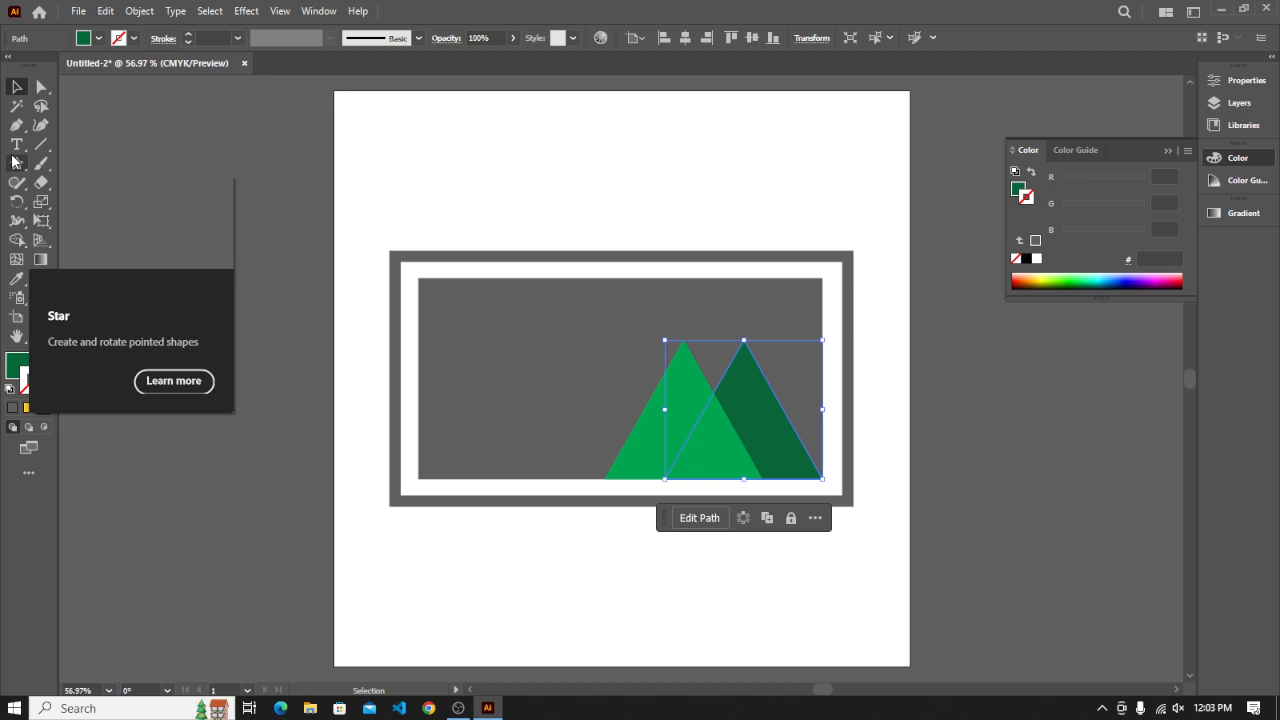
pyautogui.click(14, 125)
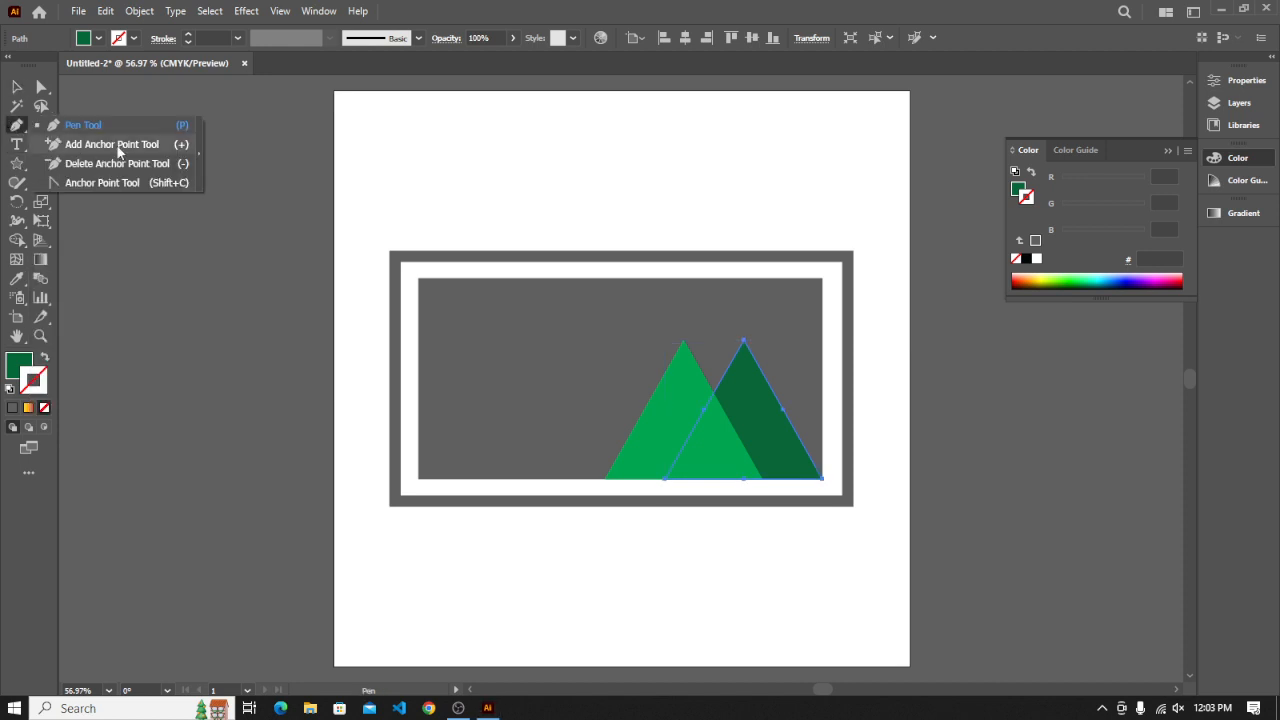
pyautogui.click(15, 127)
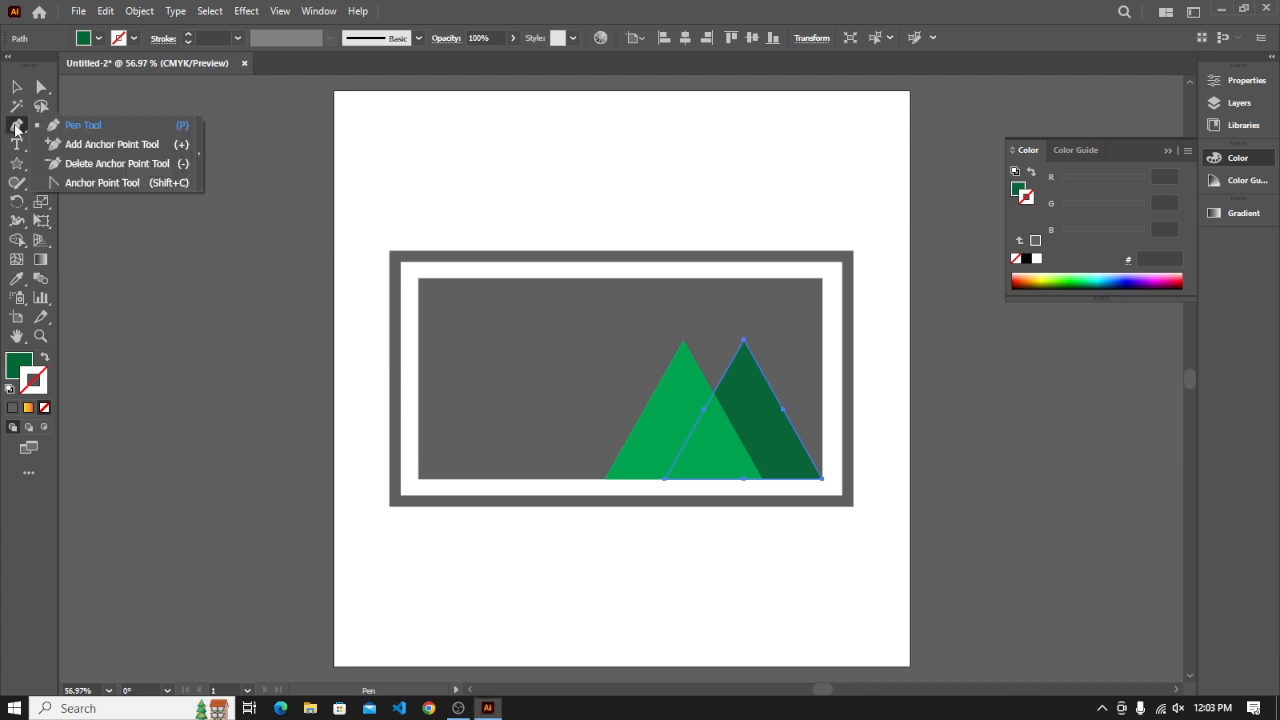
pyautogui.click(459, 151)
pyautogui.click(593, 167)
pyautogui.click(679, 154)
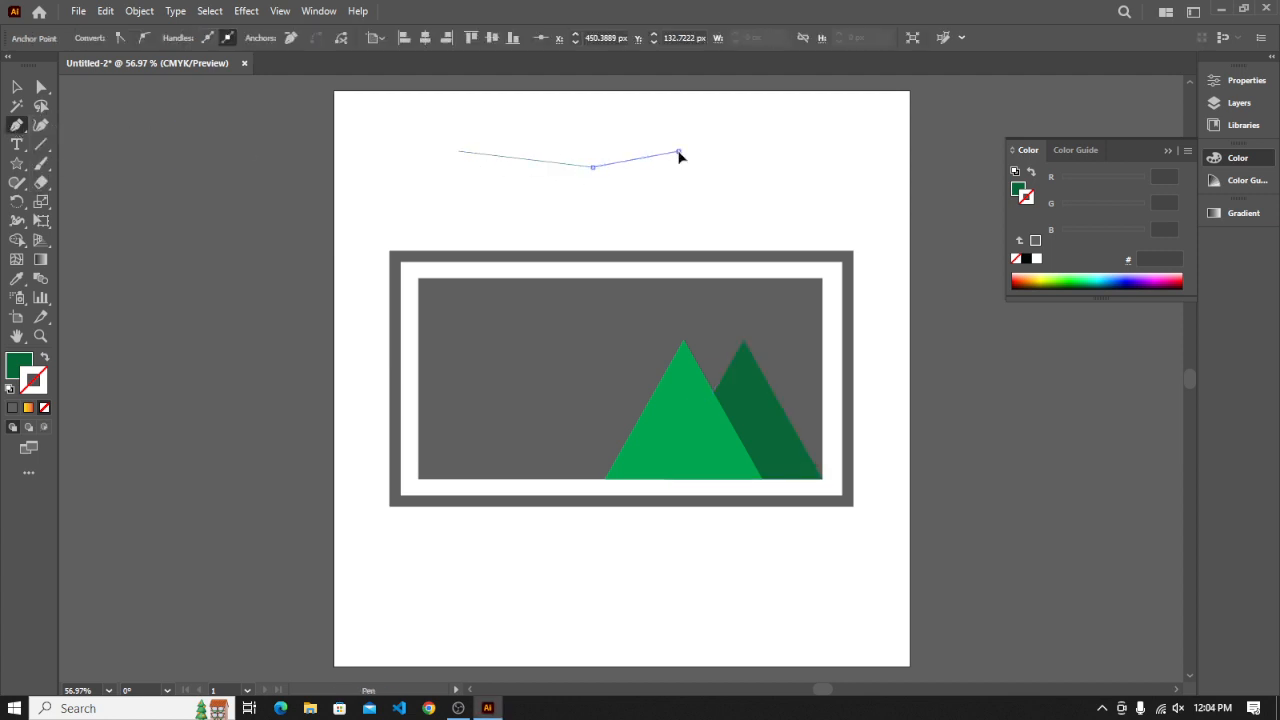
pyautogui.click(604, 125)
pyautogui.click(501, 135)
pyautogui.click(459, 151)
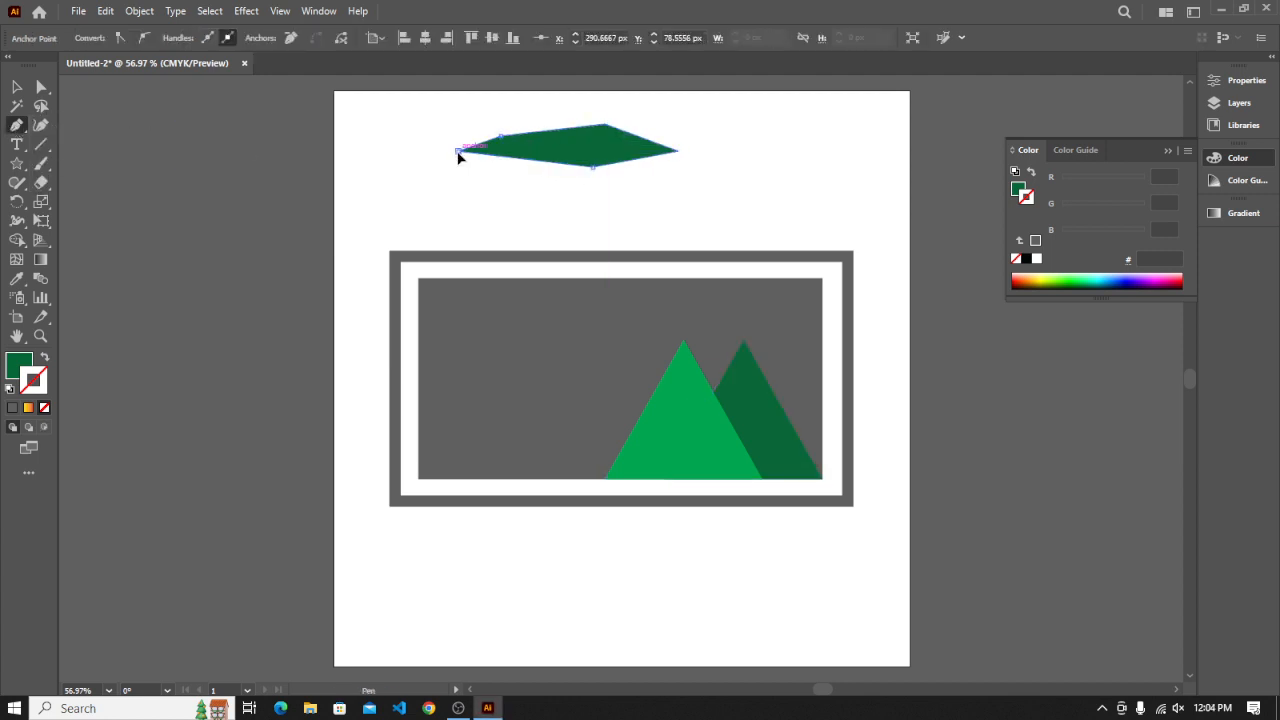
pyautogui.click(18, 88)
pyautogui.moveTo(426, 111); pyautogui.dragTo(766, 198)
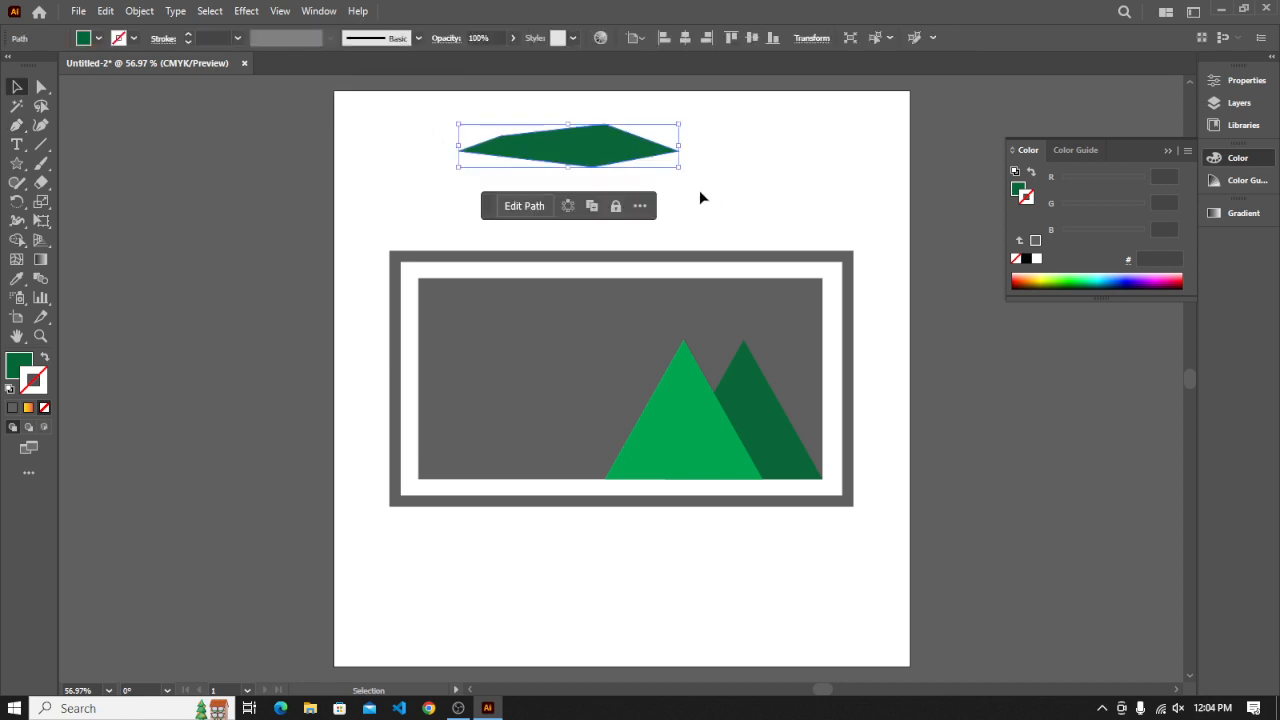
pyautogui.press('Delete')
# Add an anchor point just below the midpoint of the dark green triangle's right edge
pyautogui.click(784, 447)
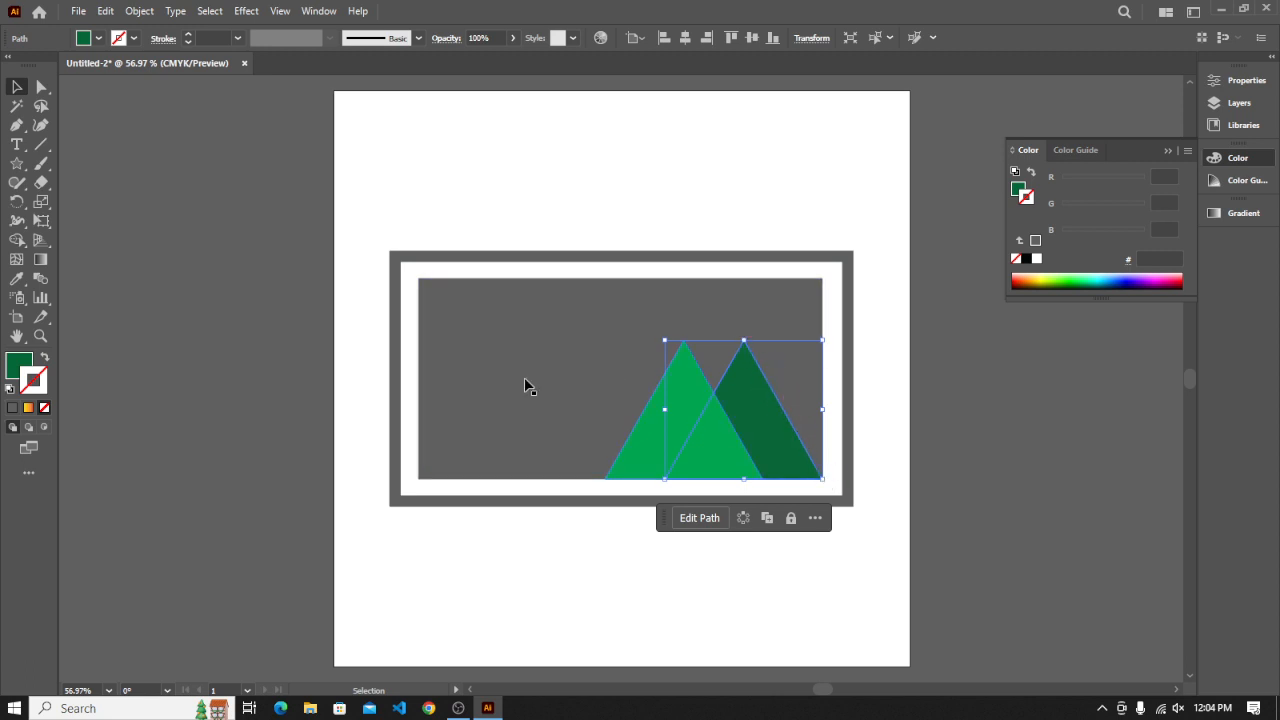
pyautogui.click(17, 127)
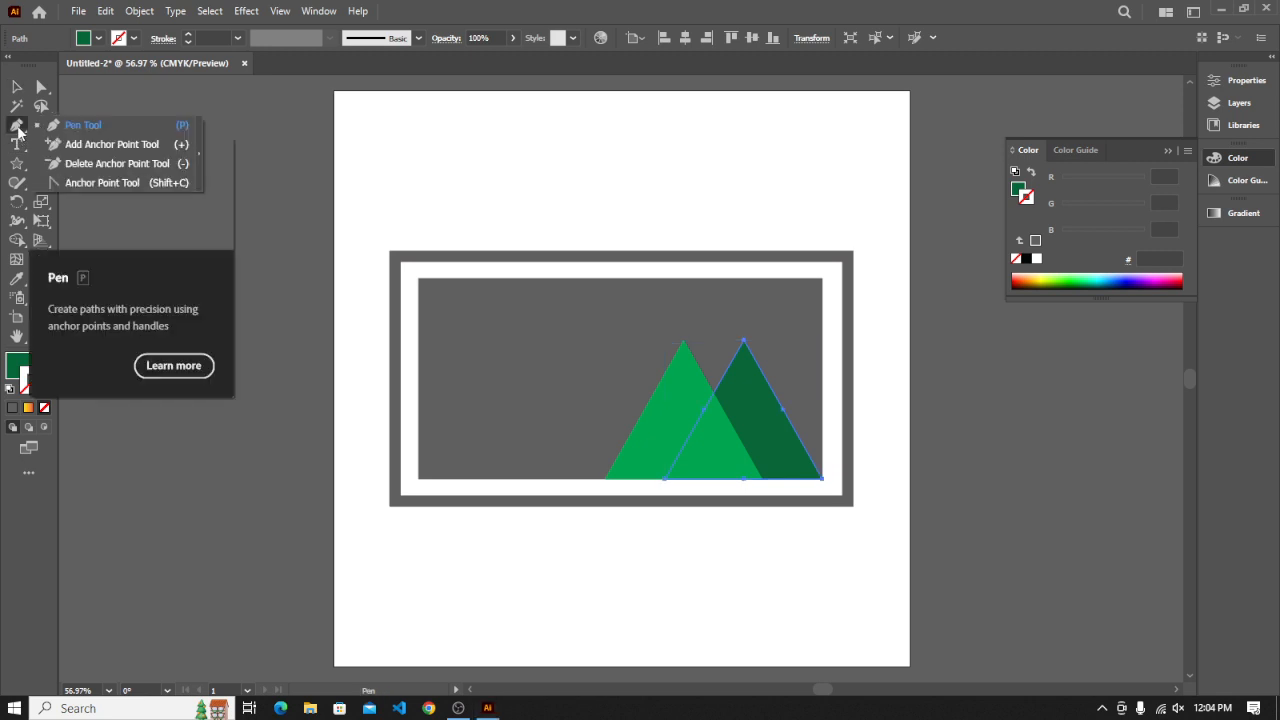
pyautogui.click(110, 146)
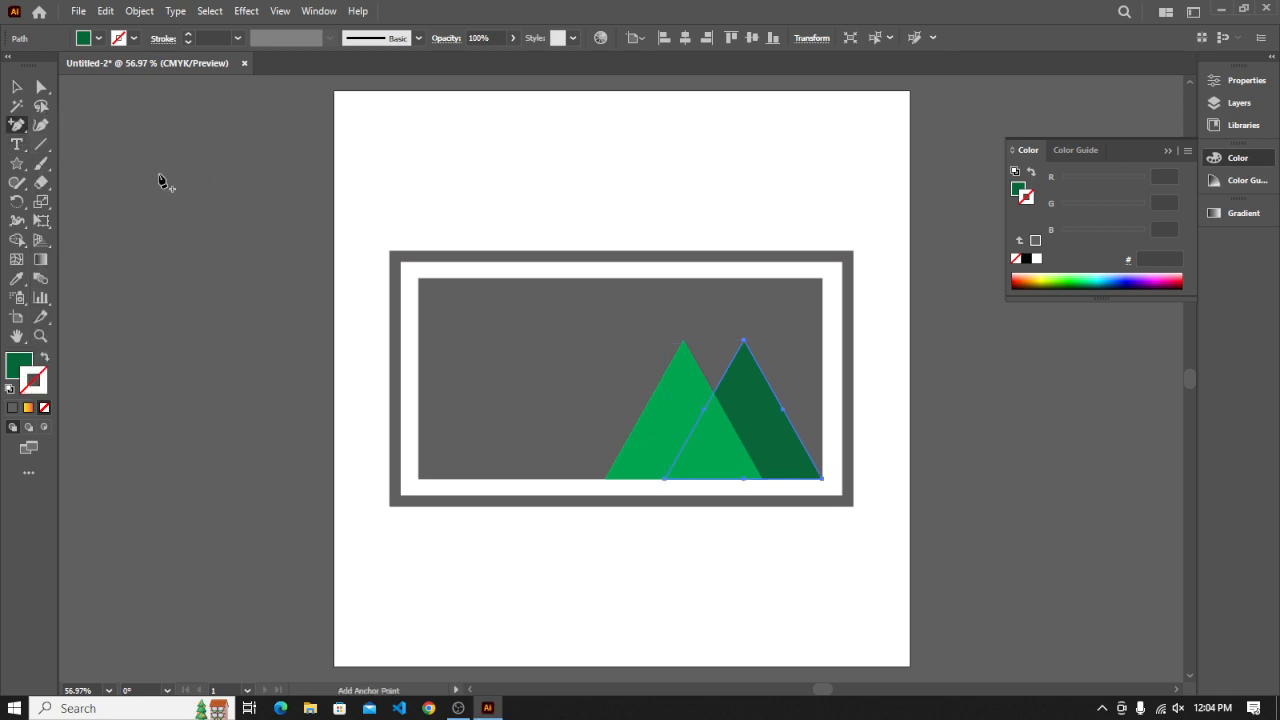
pyautogui.click(794, 430)
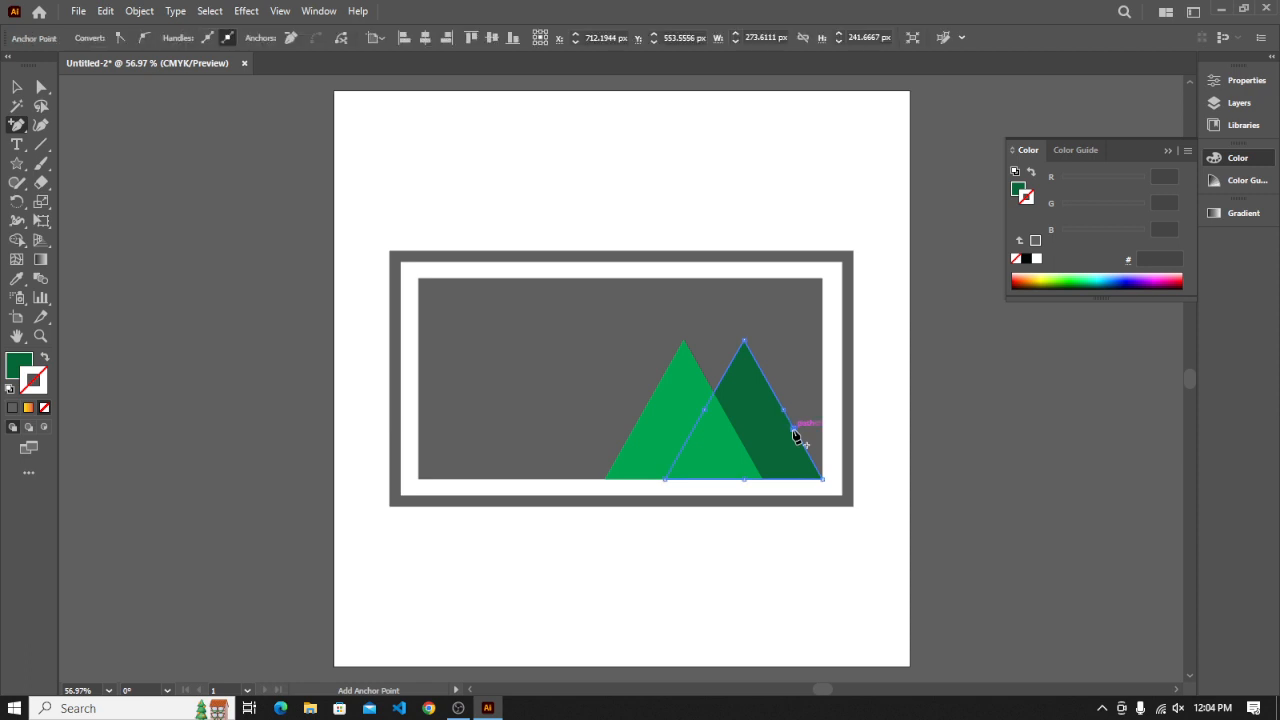
# Try pulling the added anchor point outward to bend the dark green triangle's right edge, and undo the move
pyautogui.click(41, 92)
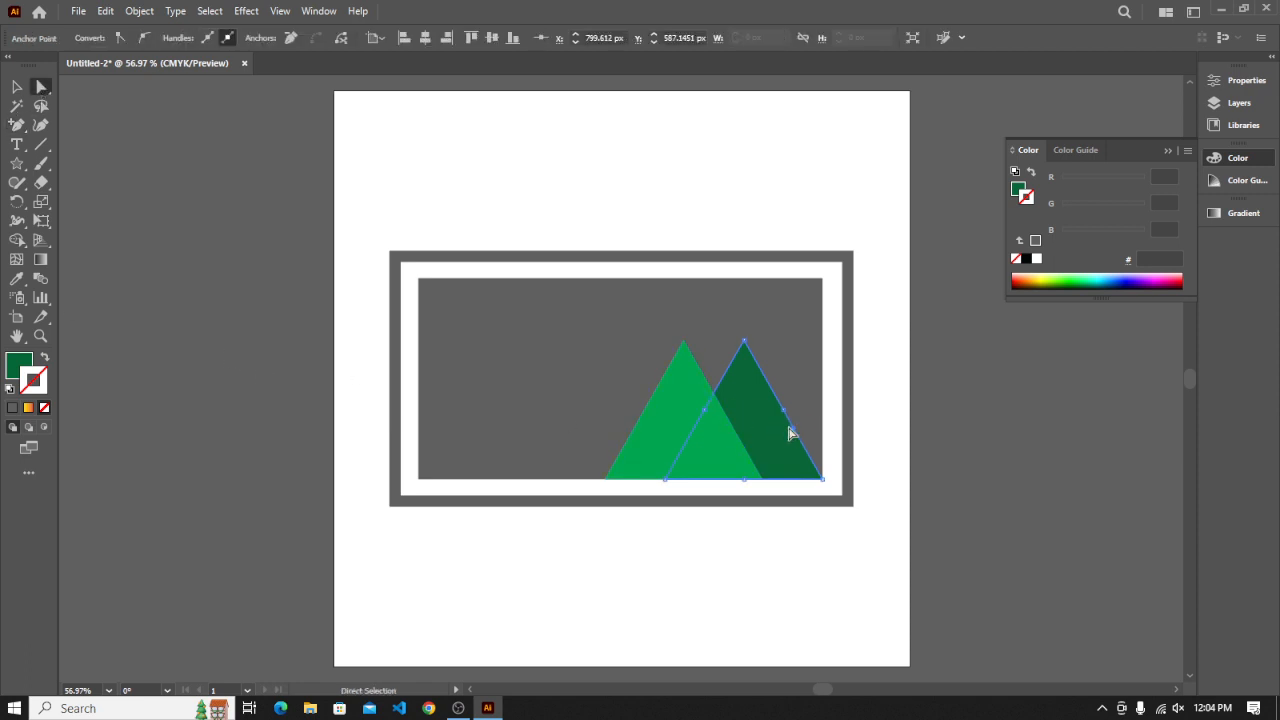
pyautogui.moveTo(790, 432)
pyautogui.mouseDown()
pyautogui.moveTo(812, 402)
pyautogui.moveTo(808, 432)
pyautogui.mouseUp()
pyautogui.hotkey('ctrl', 'z')
pyautogui.click(16, 86)
pyautogui.click(648, 180)
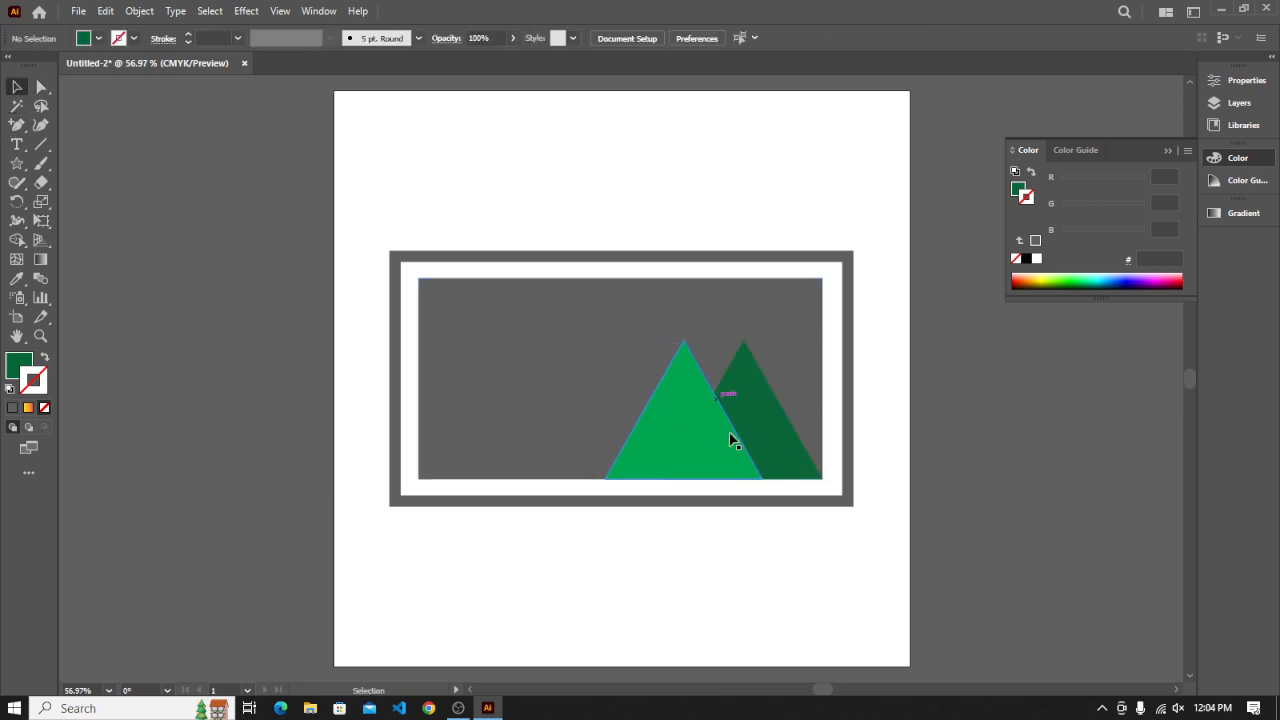
pyautogui.click(800, 438)
pyautogui.click(41, 88)
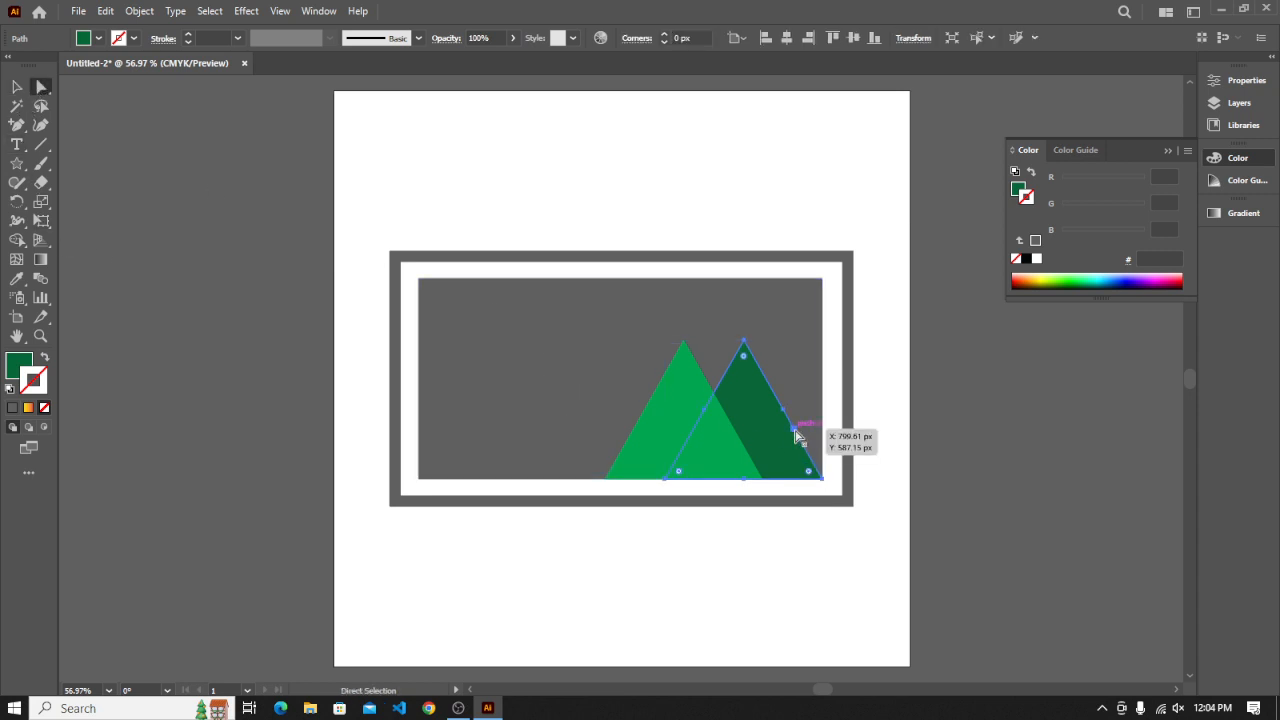
pyautogui.click(797, 436)
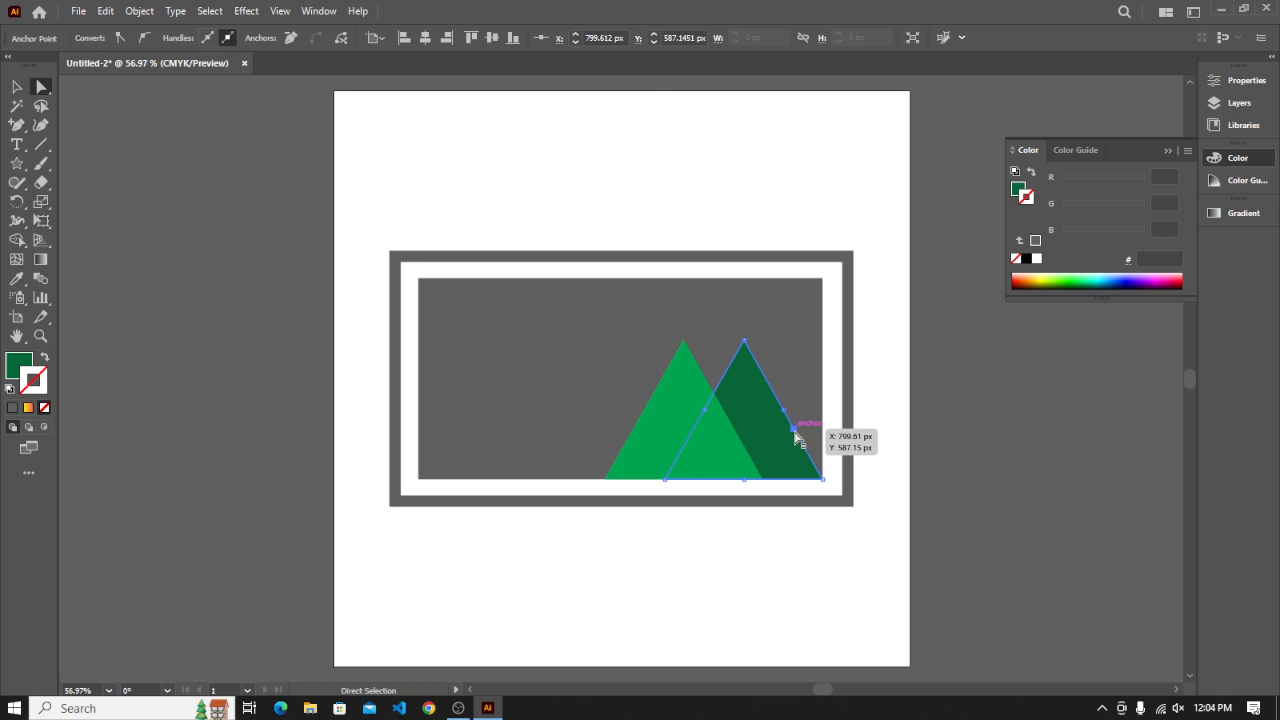
pyautogui.moveTo(797, 436); pyautogui.dragTo(810, 436)
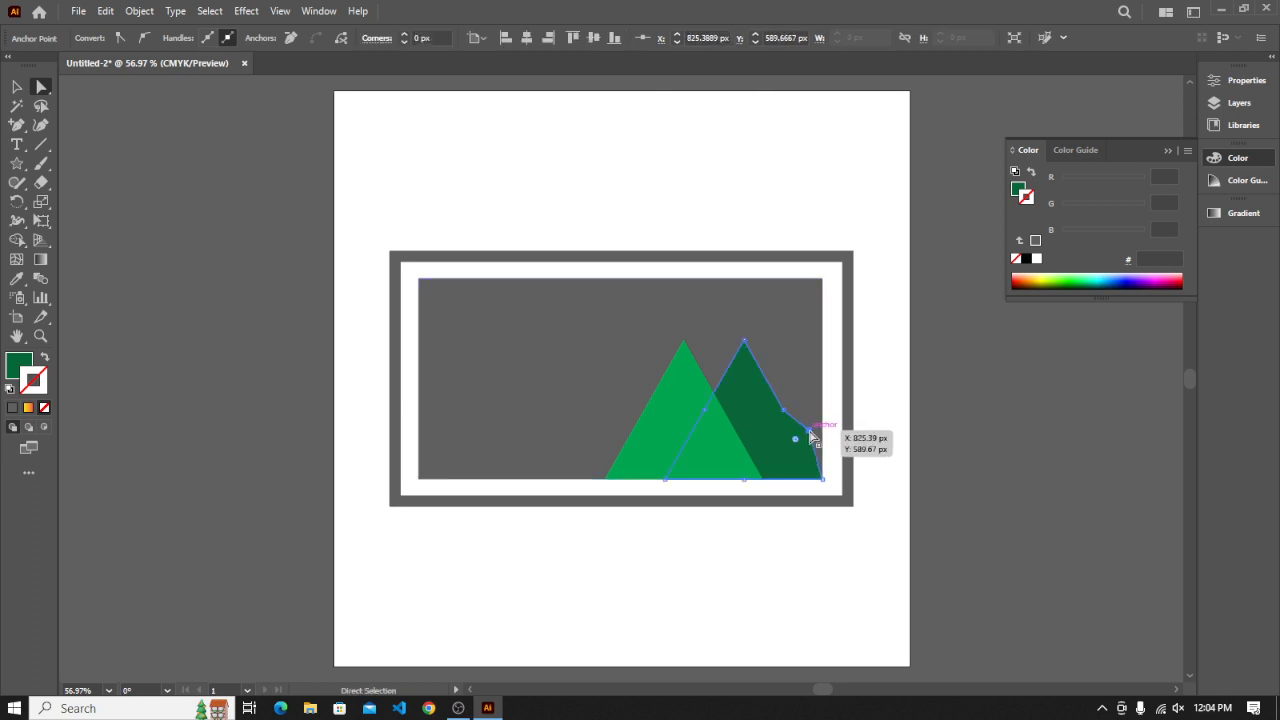
pyautogui.hotkey('ctrl', 'z')
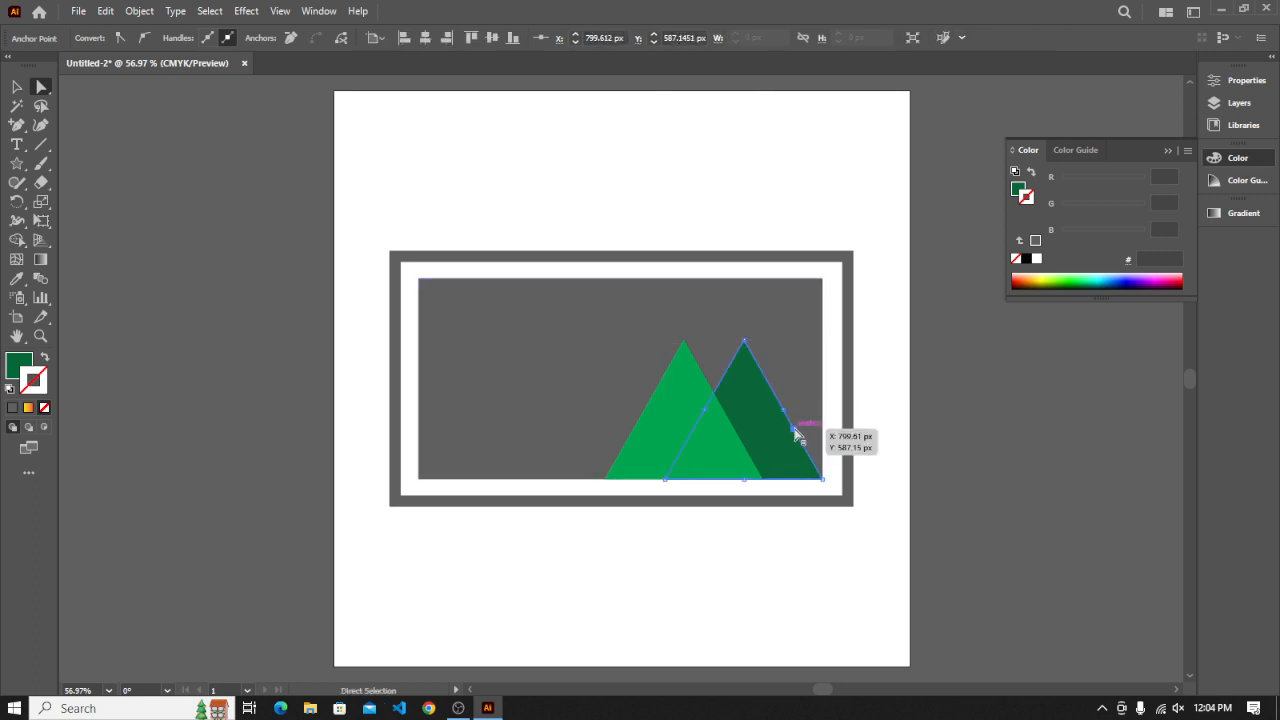
pyautogui.click(795, 435)
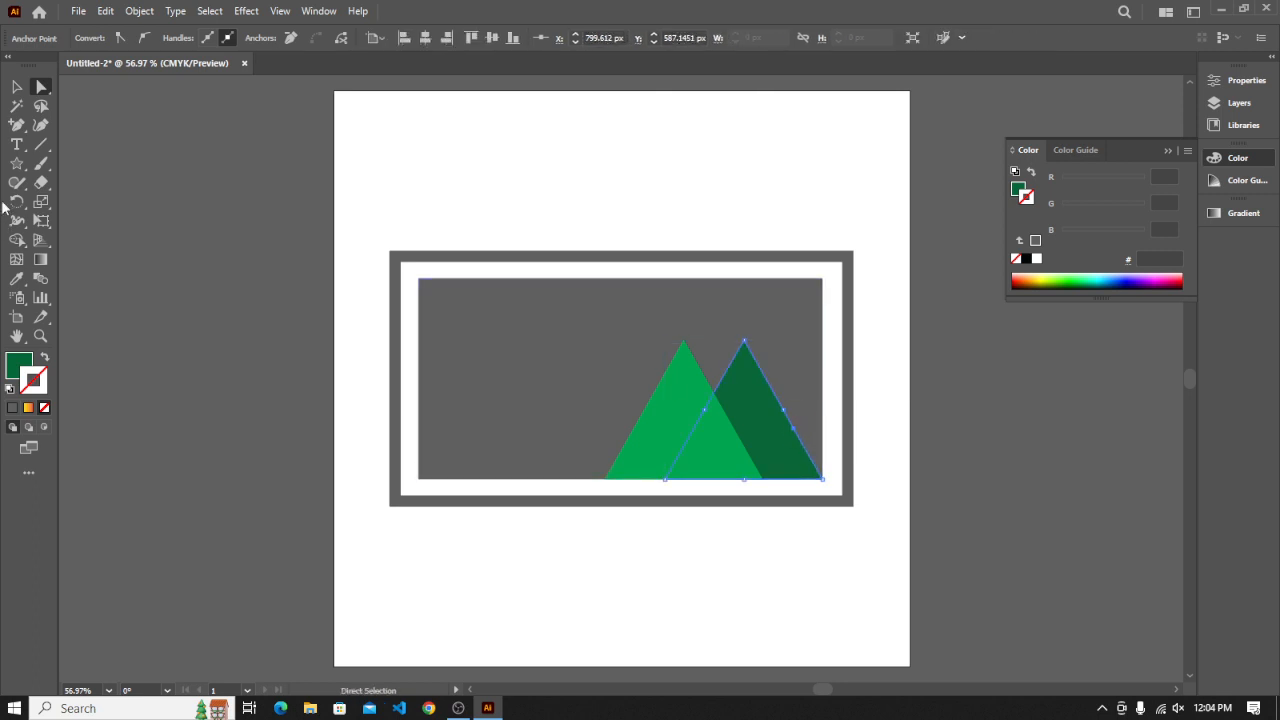
# Try removing the right edge's midpoint anchor and stretching the added anchor to the grey rectangle's right side, and undo the anchor edits
pyautogui.click(16, 126)
pyautogui.moveTo(16, 126); pyautogui.dragTo(97, 163)
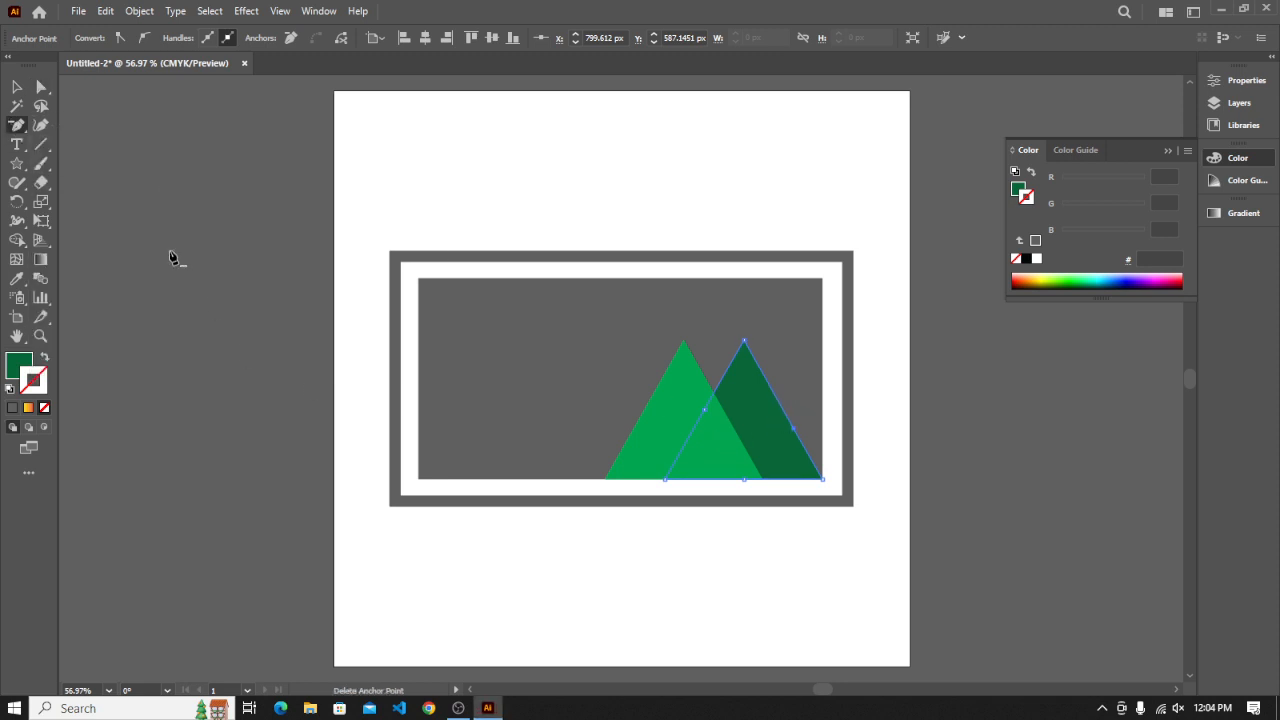
pyautogui.click(41, 87)
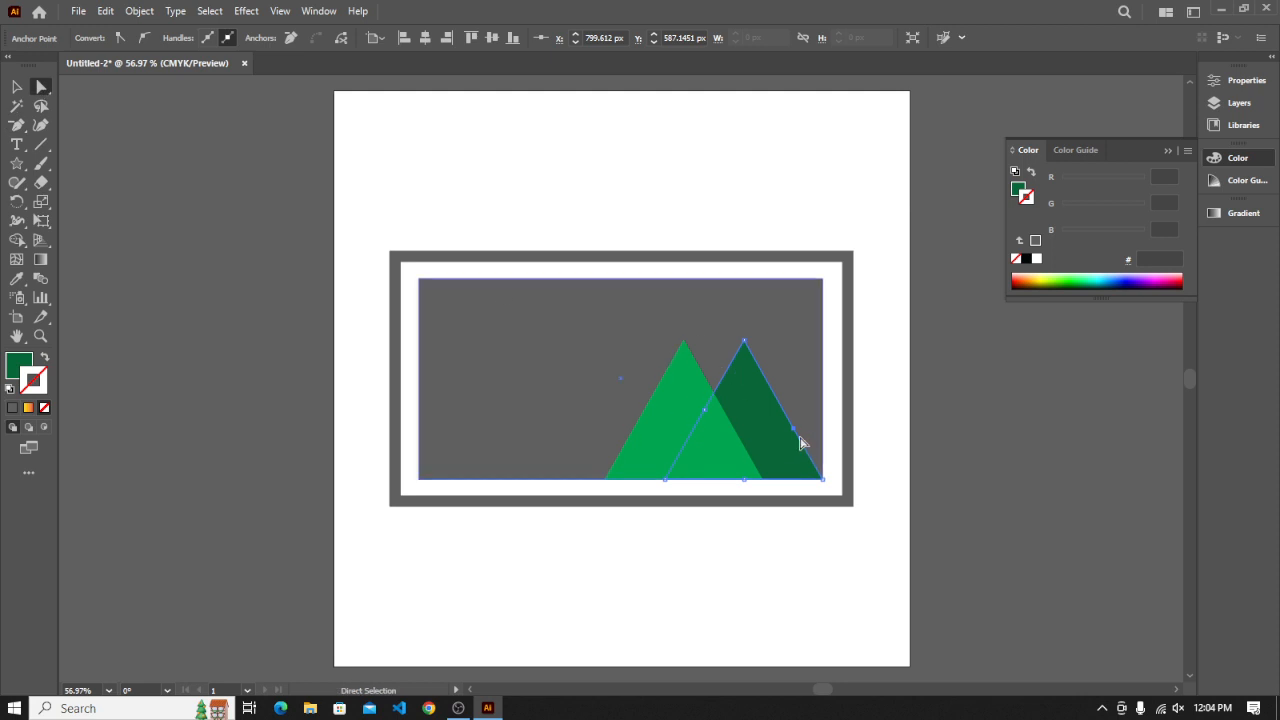
pyautogui.moveTo(797, 434); pyautogui.dragTo(826, 430)
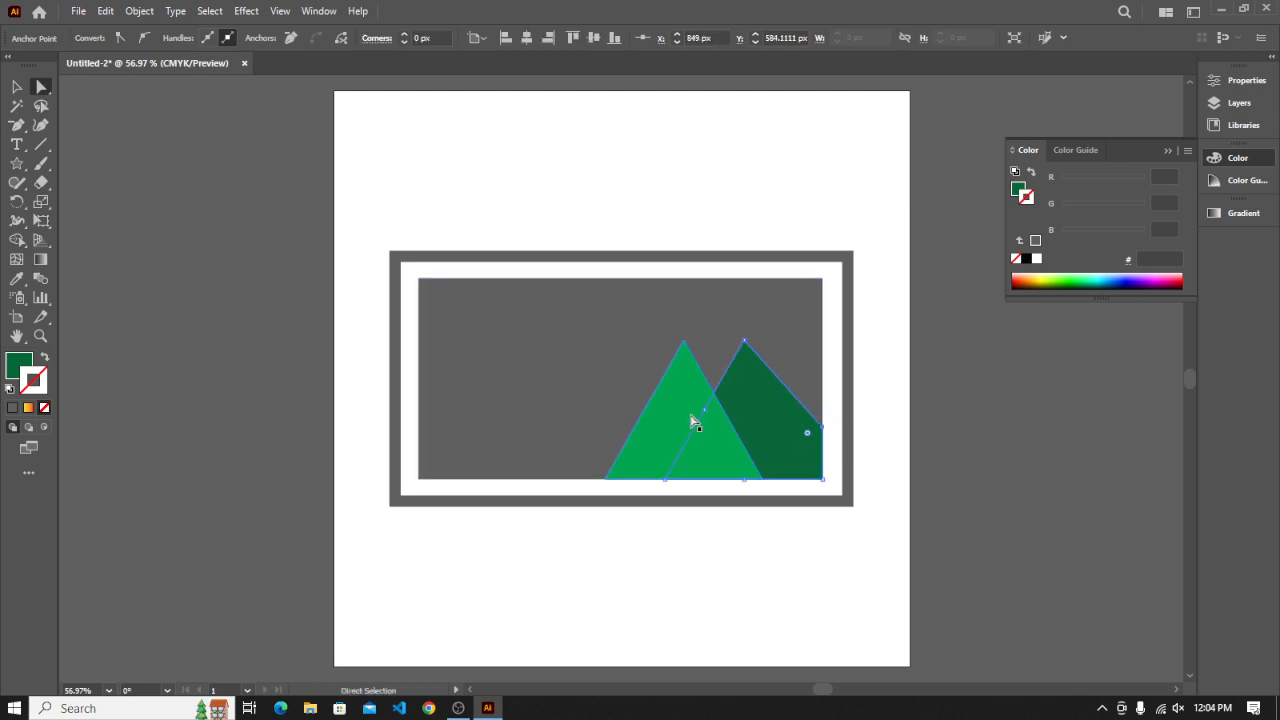
pyautogui.hotkey('ctrl', 'z')
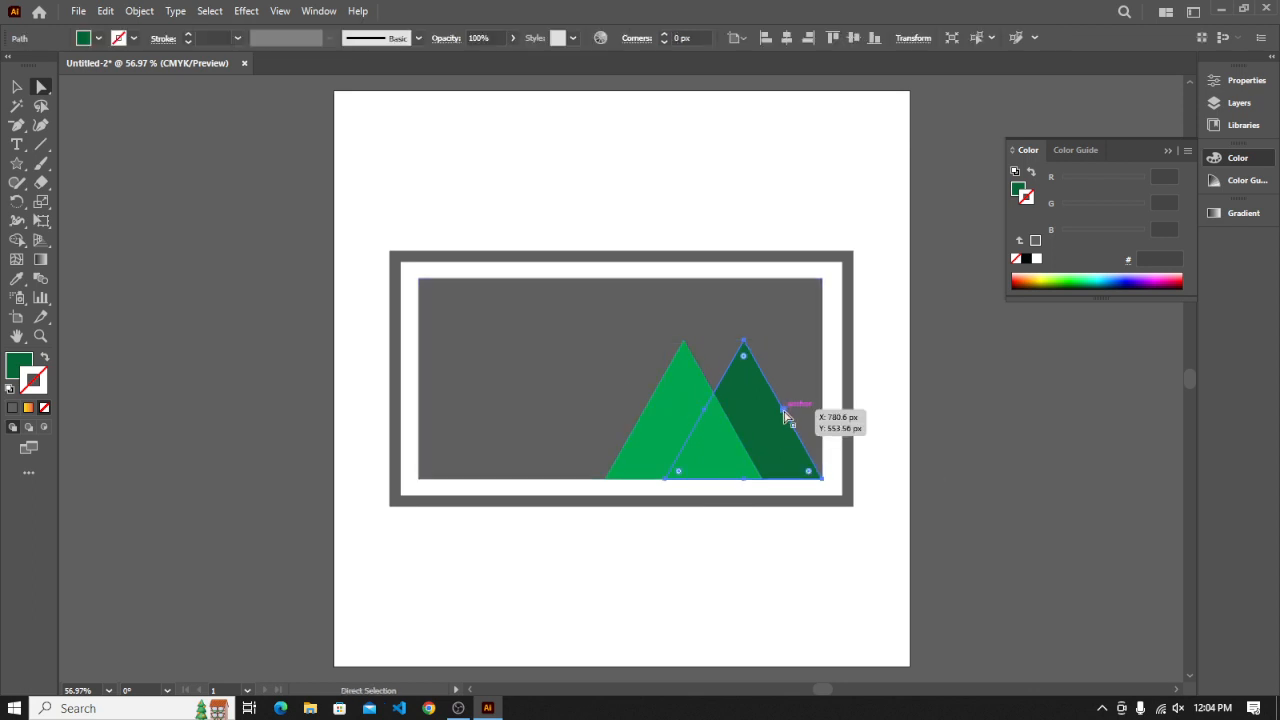
# Stretch the dark green triangle's right-edge midpoint anchor to the grey rectangle's right side, and nudge the light green triangle three increments right
pyautogui.moveTo(785, 415); pyautogui.dragTo(822, 412)
pyautogui.click(678, 410)
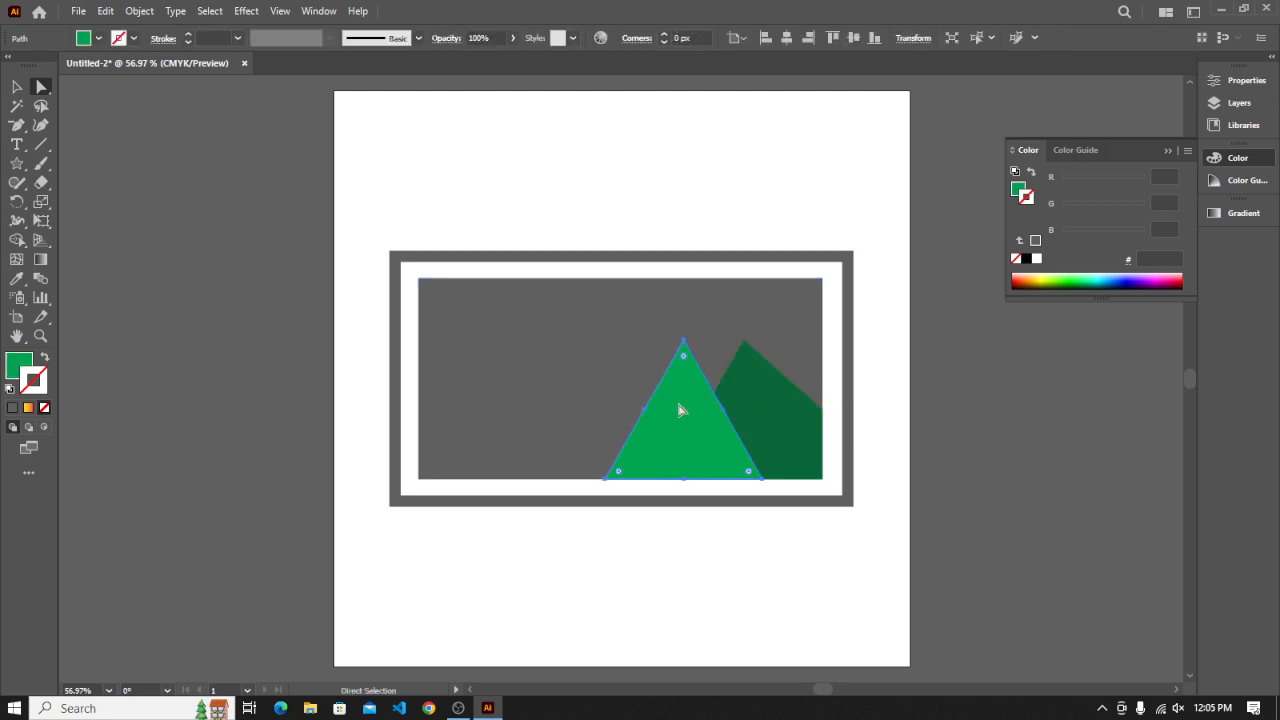
pyautogui.press('Right')
pyautogui.press('Right')
pyautogui.press('Right')
pyautogui.click(771, 195)
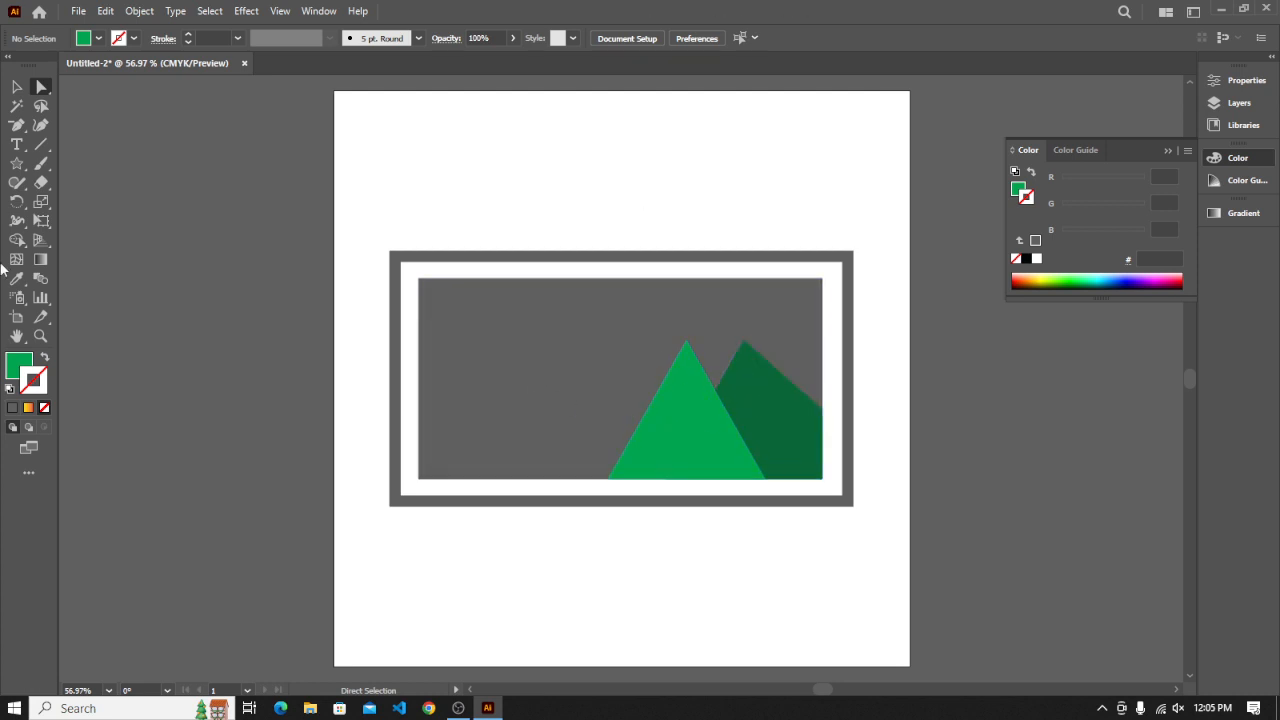
# Draw a circle about 117 px across with the Ellipse tool and place it in the upper-left part of the grey rectangle
pyautogui.click(16, 164)
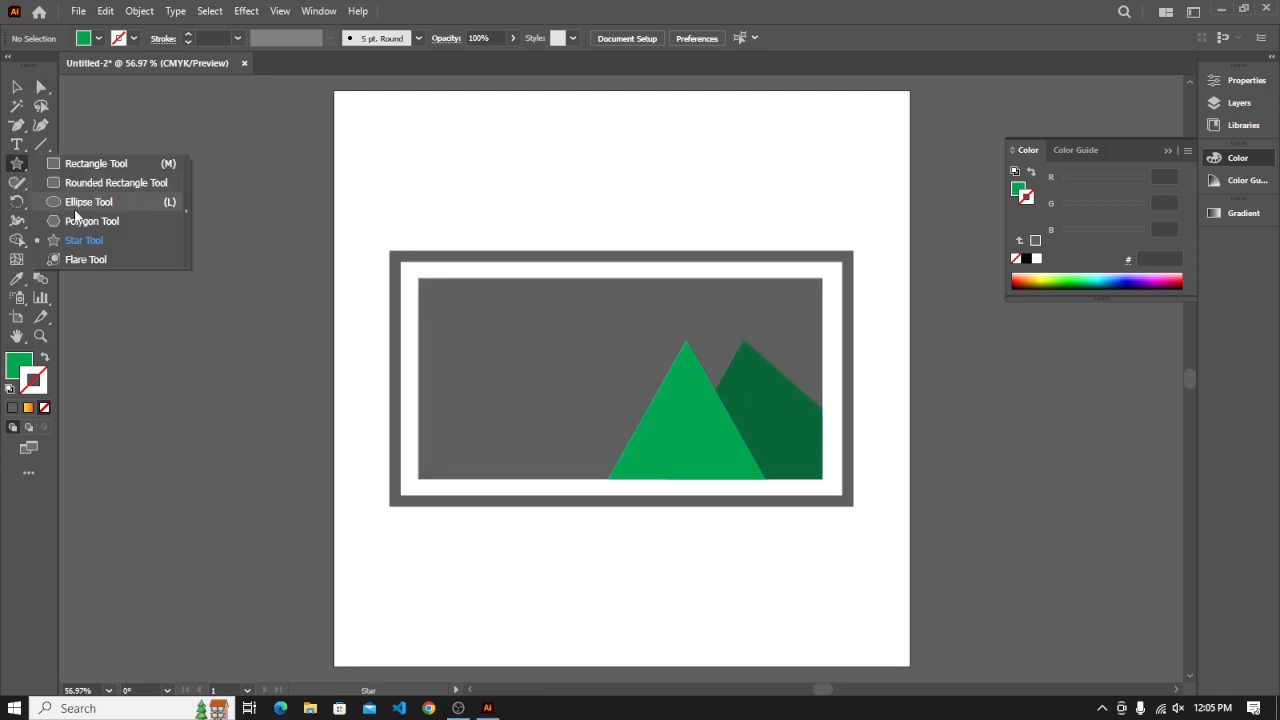
pyautogui.click(82, 203)
pyautogui.moveTo(509, 371); pyautogui.dragTo(554, 365)
pyautogui.click(15, 88)
pyautogui.moveTo(531, 332); pyautogui.dragTo(538, 326)
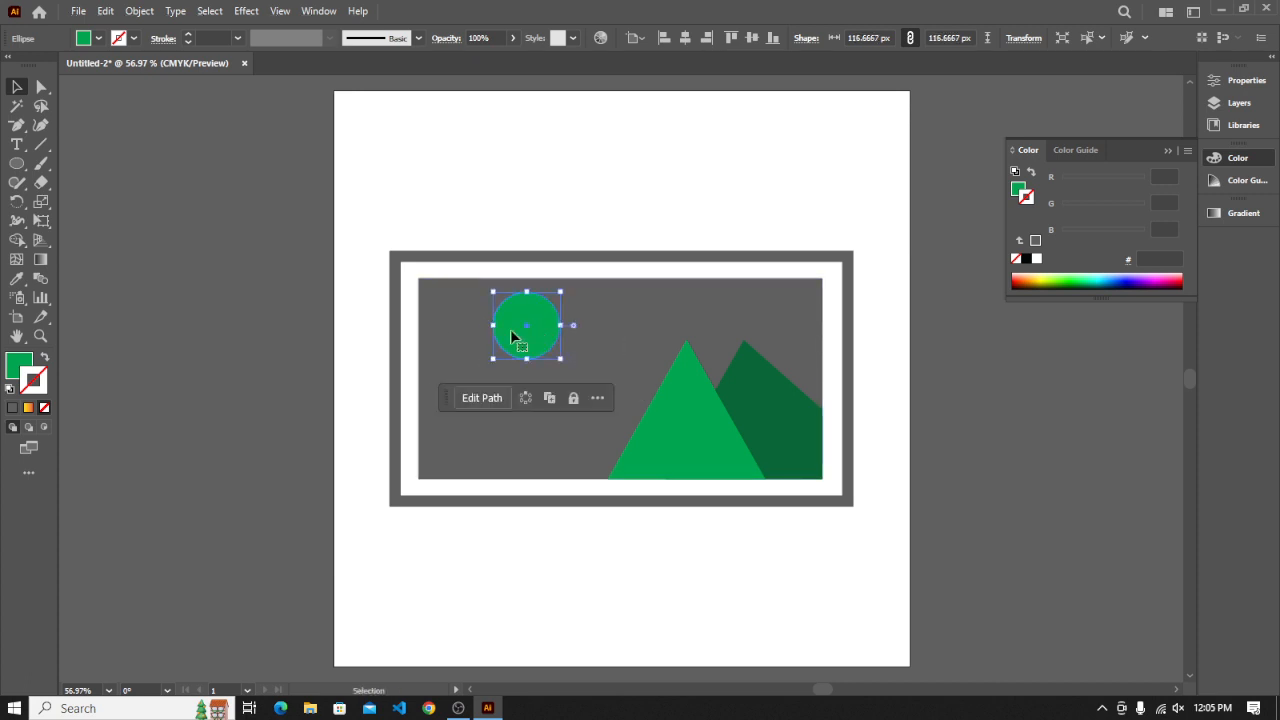
# Fill the circle with the bright yellow swatch to make a sun, and deselect it
pyautogui.click(98, 38)
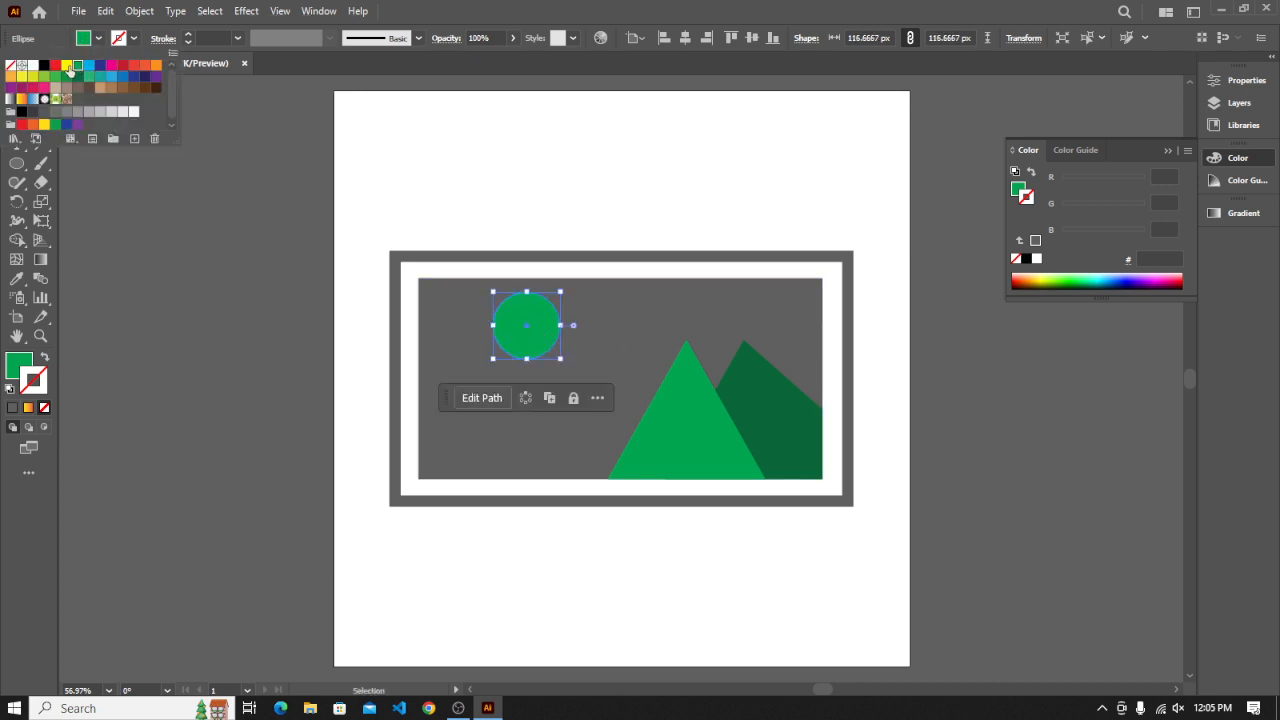
pyautogui.click(67, 66)
pyautogui.click(310, 138)
pyautogui.click(321, 140)
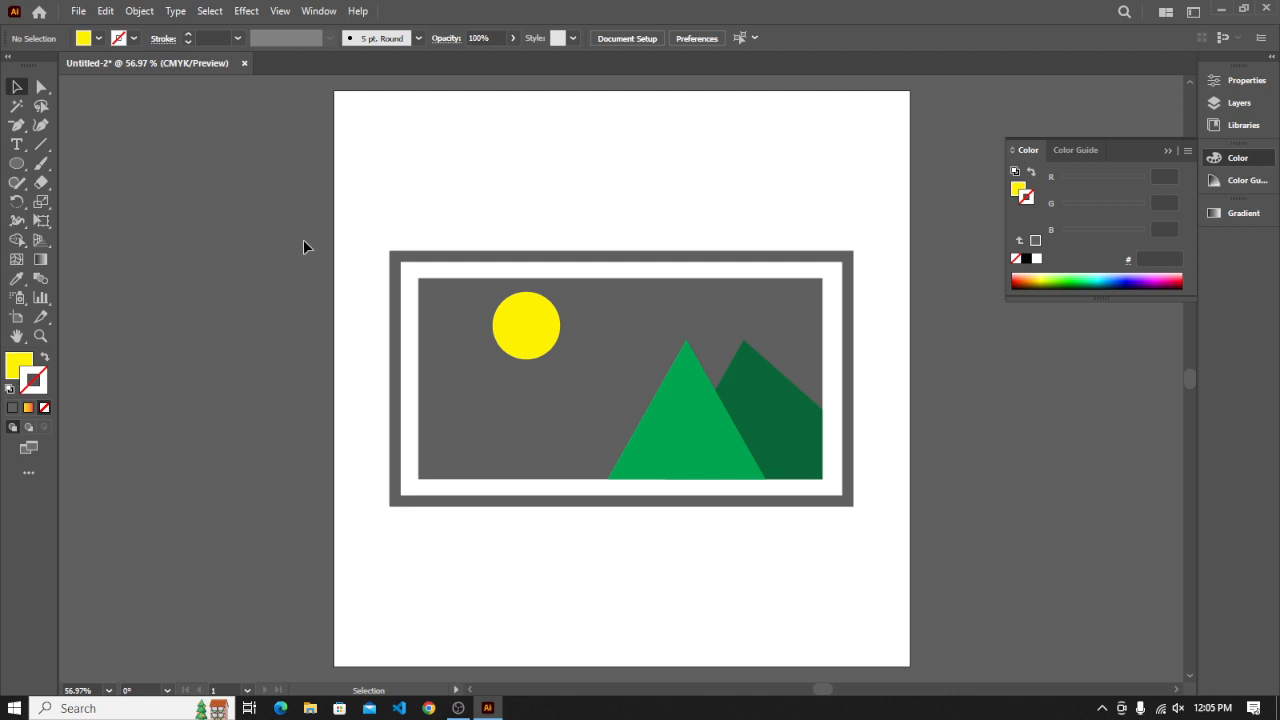
# Compare selecting the whole artwork with the Selection tool and with the Direct Selection tool
pyautogui.moveTo(392, 184); pyautogui.dragTo(951, 662)
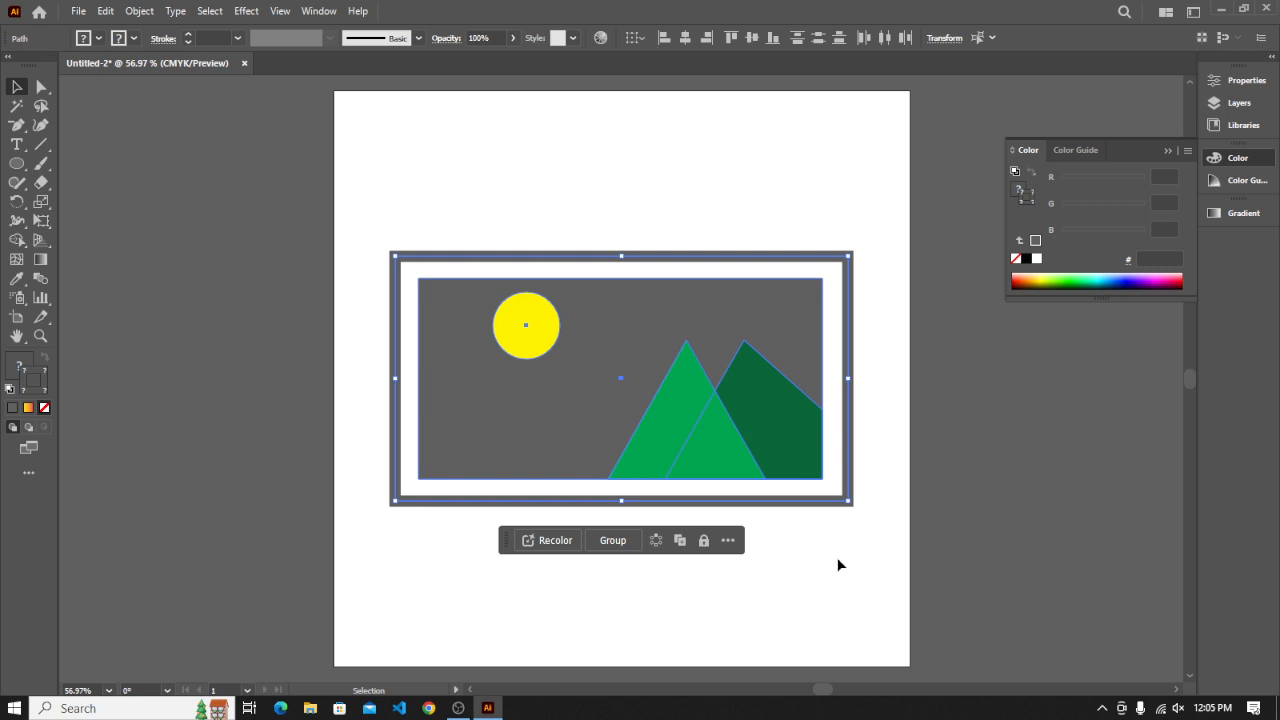
pyautogui.click(748, 236)
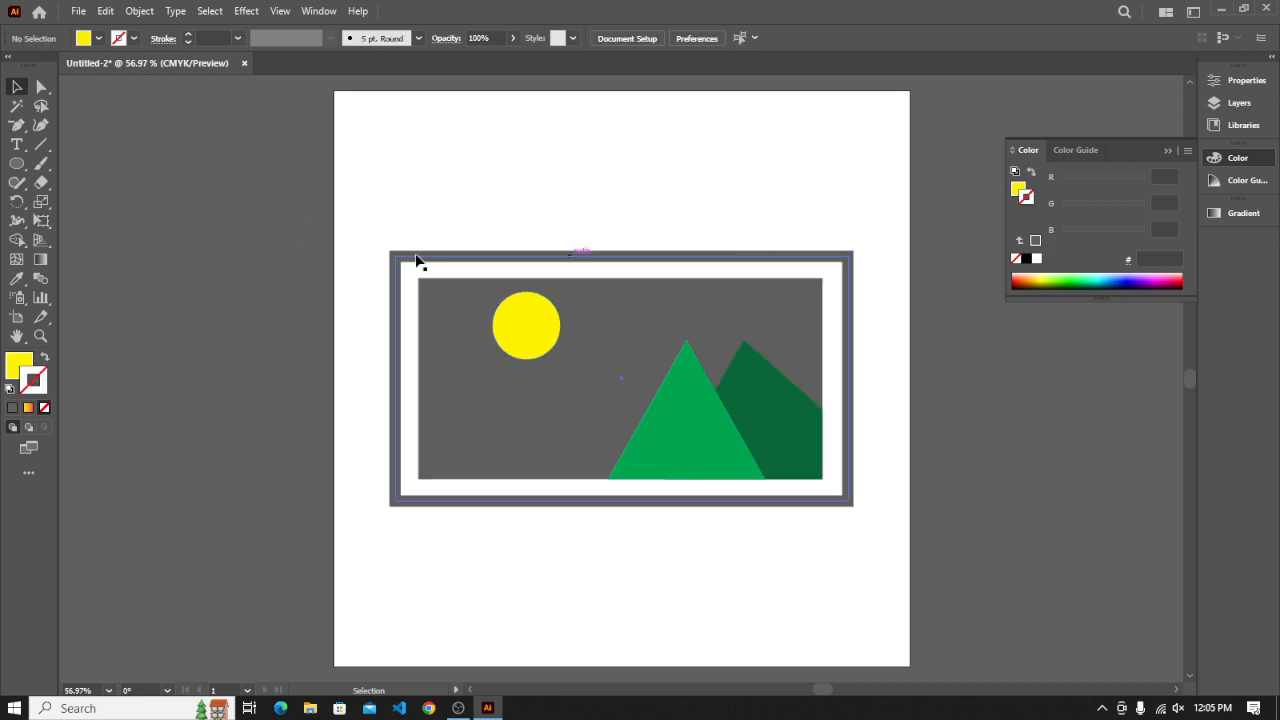
pyautogui.click(41, 89)
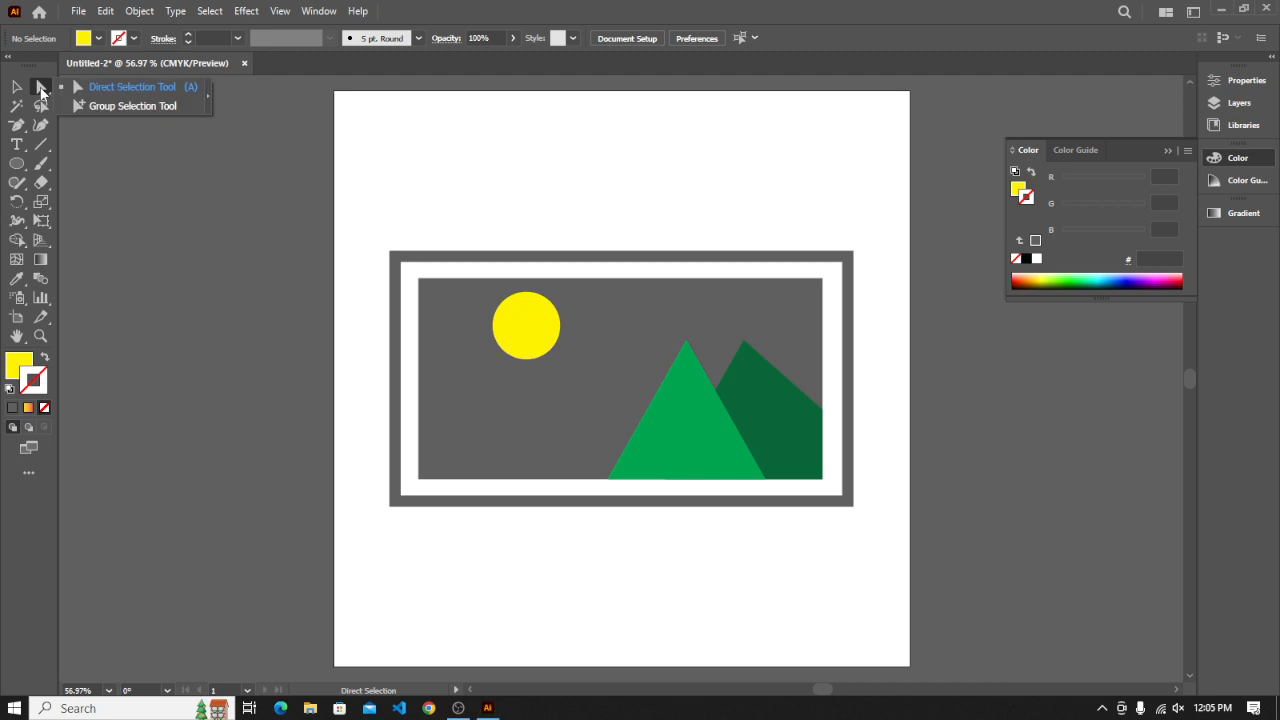
pyautogui.click(502, 194)
pyautogui.moveTo(997, 594); pyautogui.dragTo(995, 592)
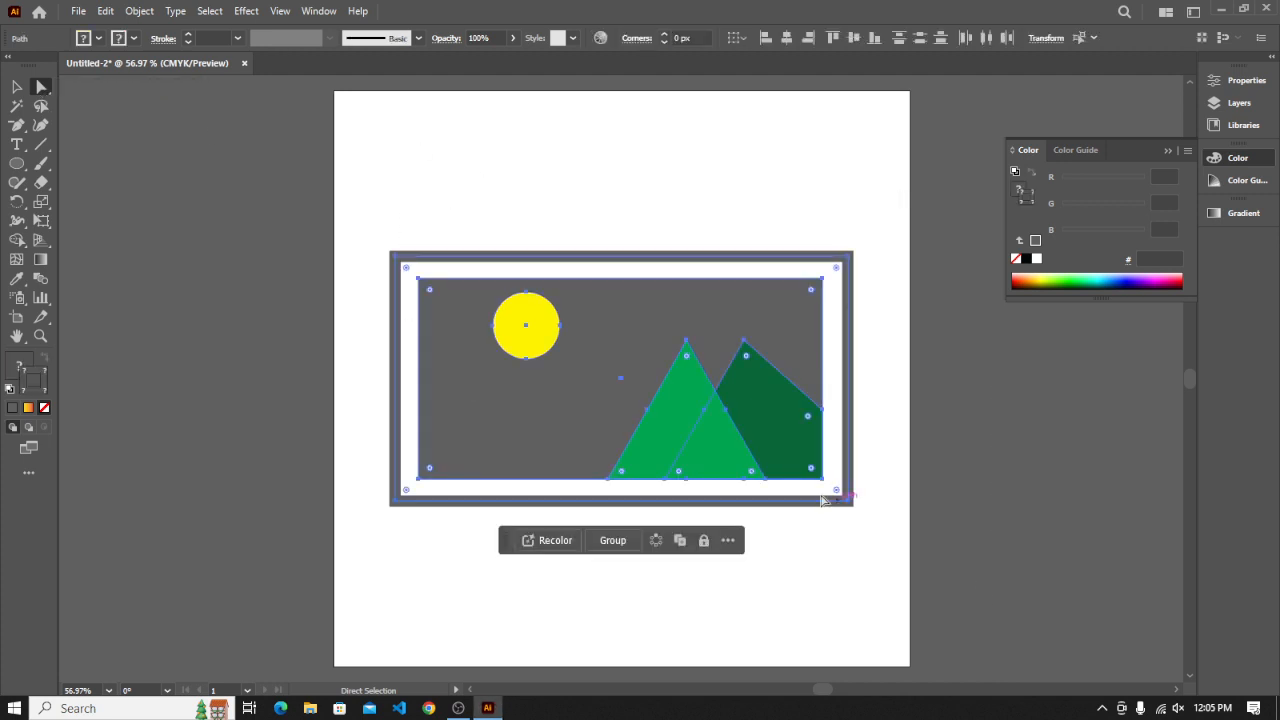
pyautogui.click(664, 145)
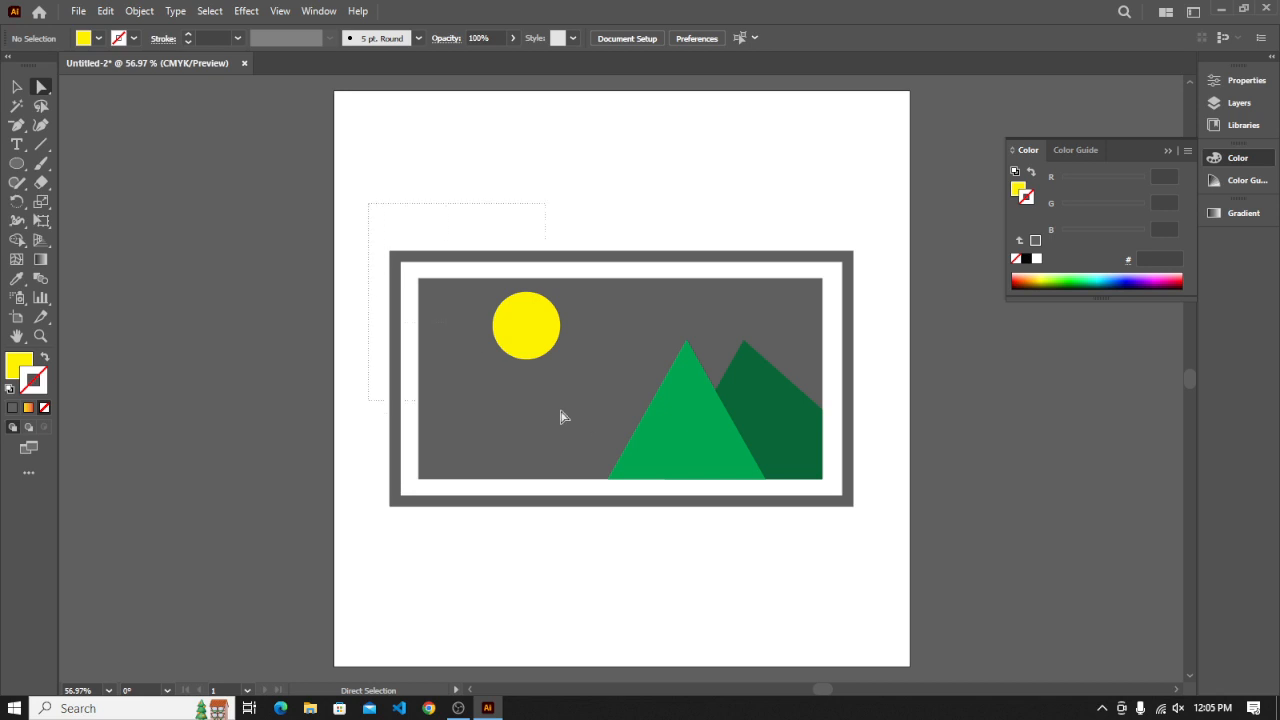
# Group the frame, grey rectangle, sun and mountains, and shift the whole group slightly right and down
pyautogui.moveTo(845, 524); pyautogui.dragTo(845, 544)
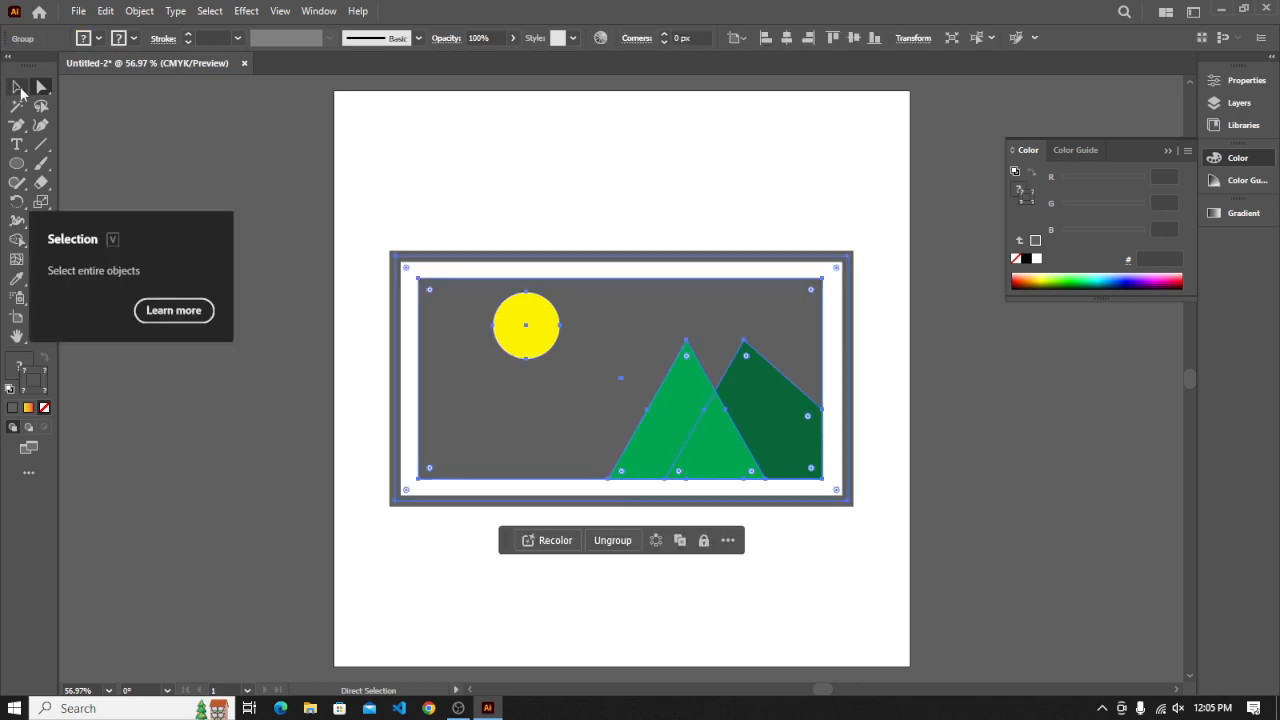
pyautogui.click(19, 90)
pyautogui.click(431, 185)
pyautogui.click(533, 352)
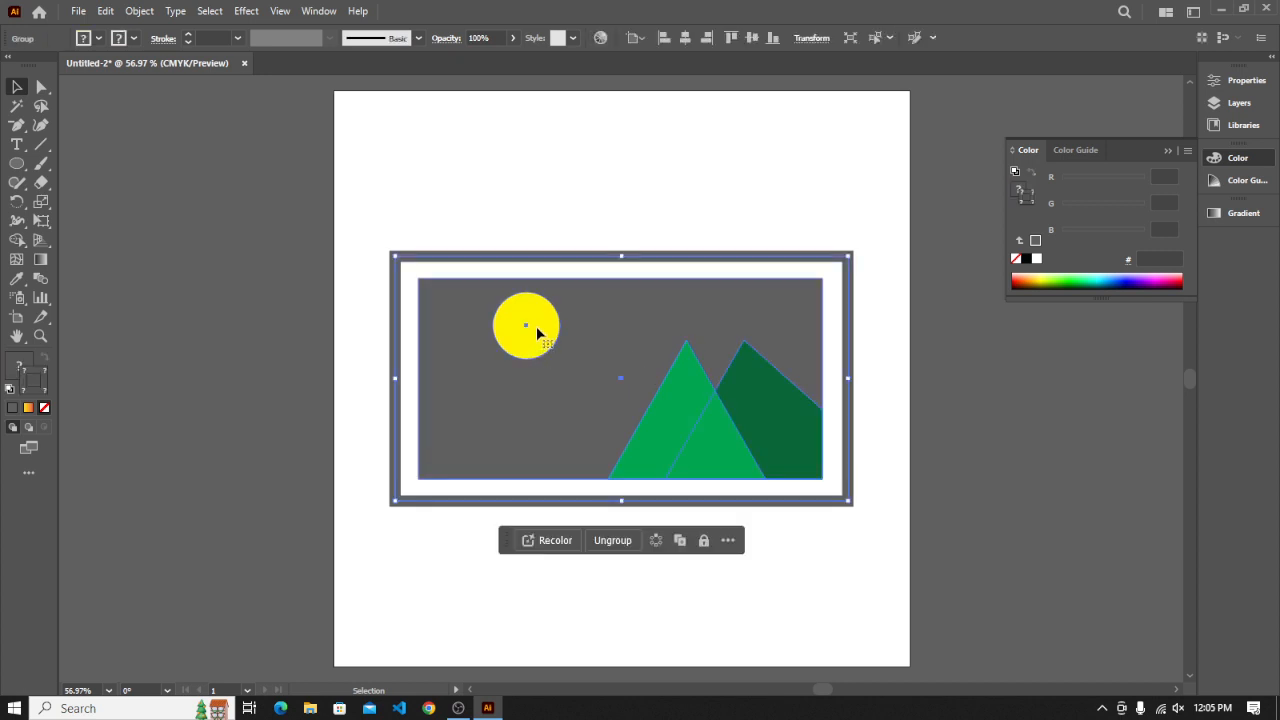
pyautogui.moveTo(534, 334)
pyautogui.mouseDown()
pyautogui.moveTo(586, 277)
pyautogui.moveTo(546, 297)
pyautogui.moveTo(538, 334)
pyautogui.mouseUp()
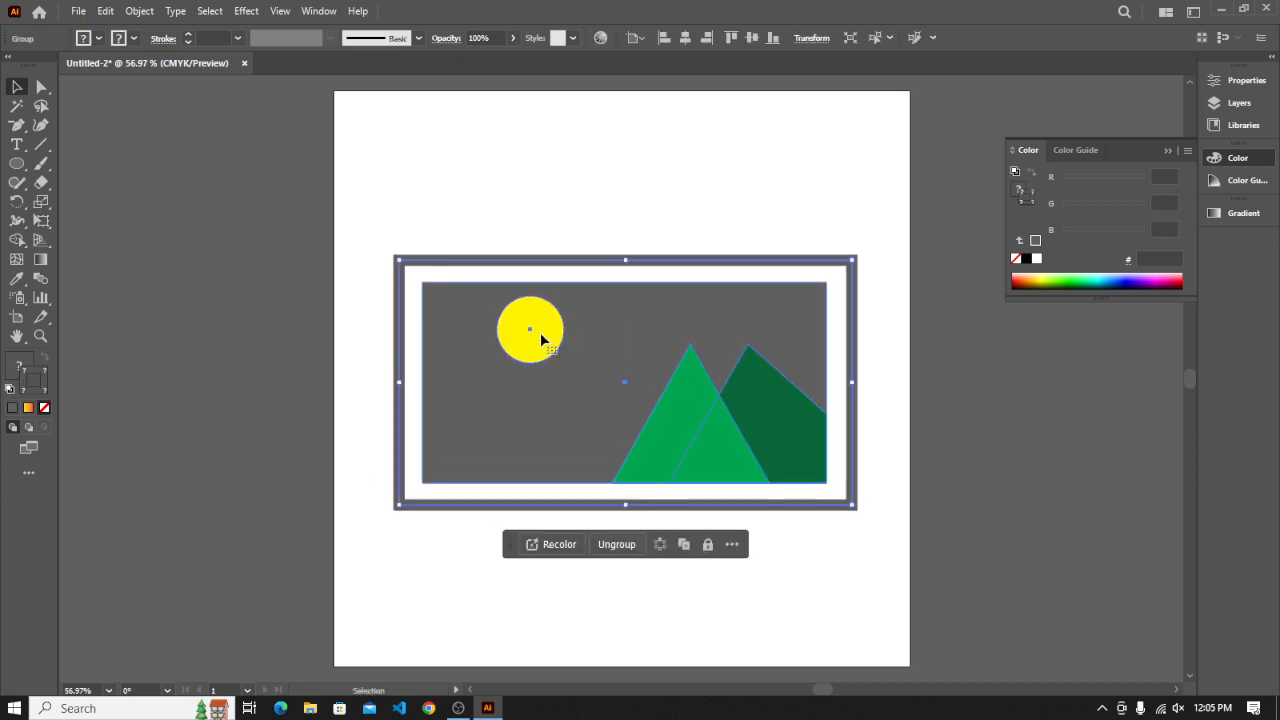
# Try moving the sun above the frame and the light green triangle over the frame's lower-left corner within the group, and undo both moves
pyautogui.click(40, 88)
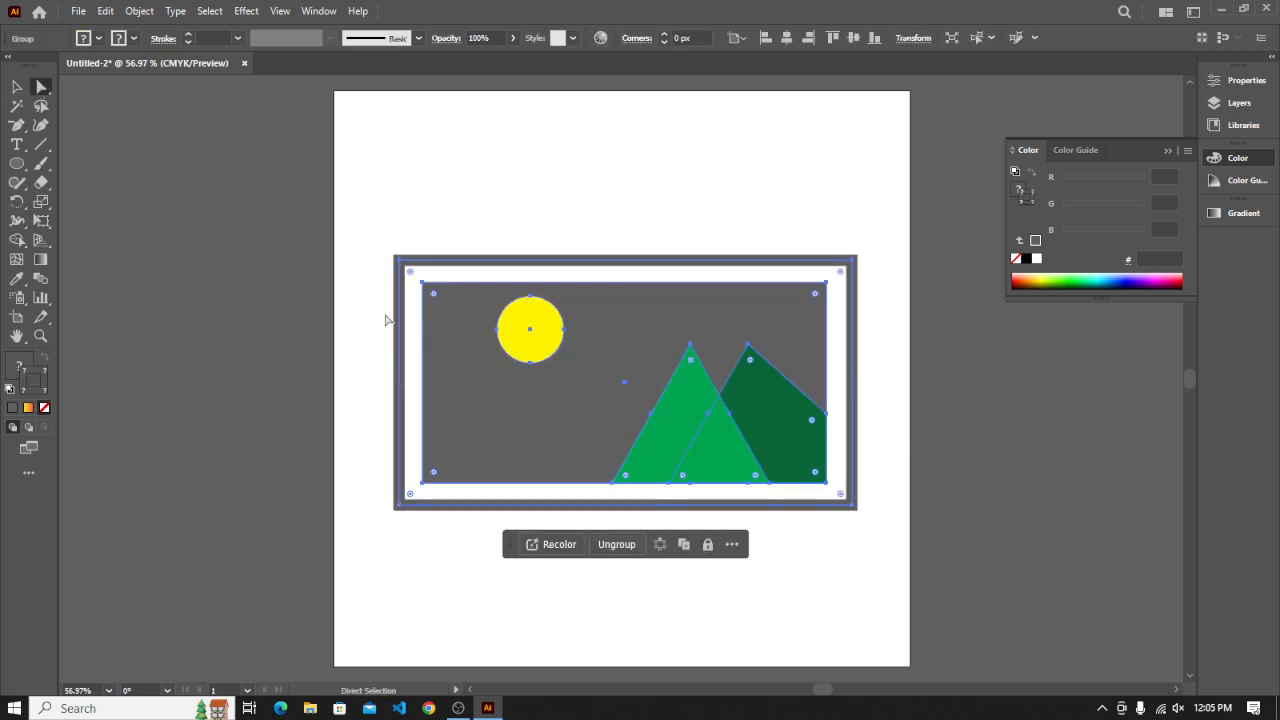
pyautogui.click(537, 334)
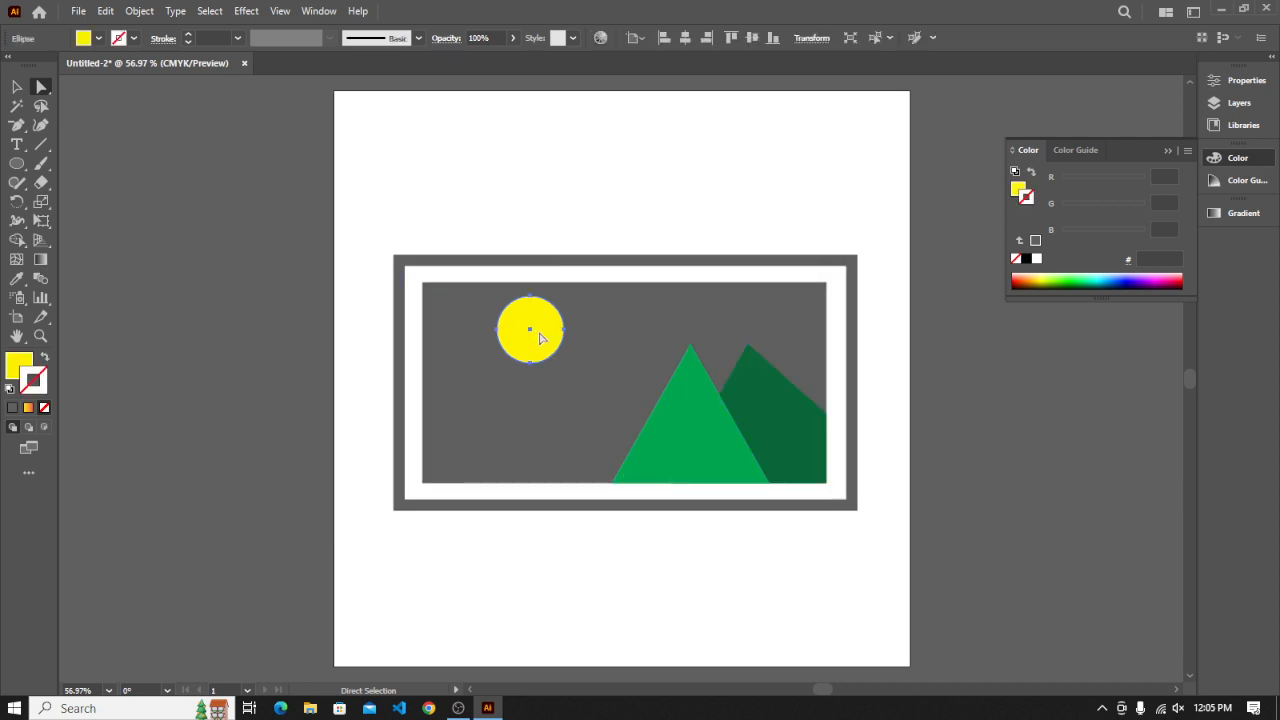
pyautogui.moveTo(537, 334); pyautogui.dragTo(497, 201)
pyautogui.moveTo(715, 425); pyautogui.dragTo(425, 455)
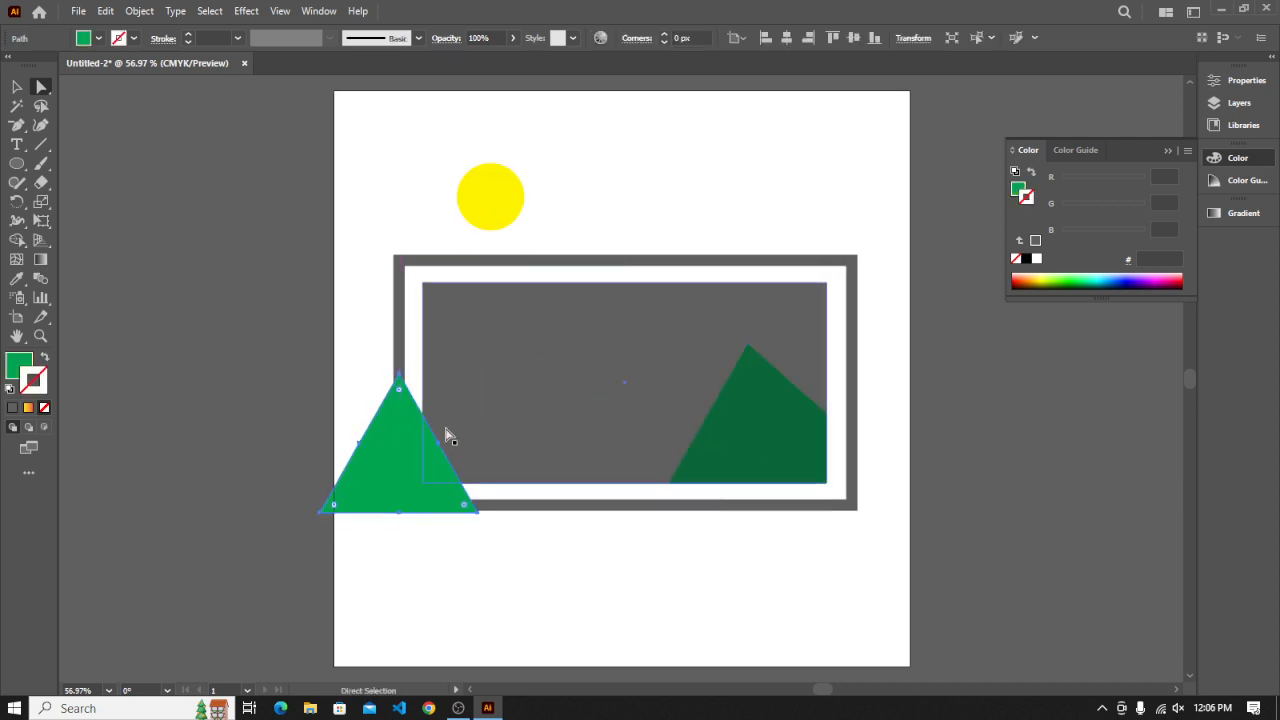
pyautogui.click(44, 85)
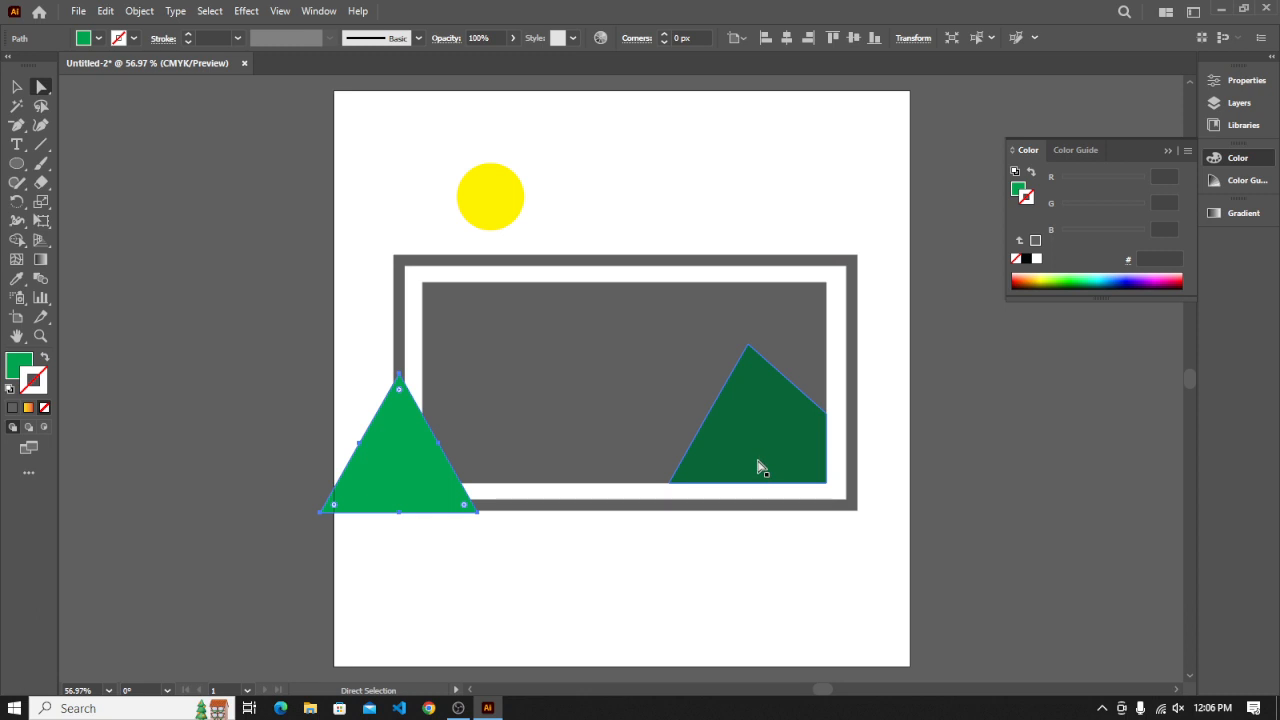
pyautogui.hotkey('ctrl', 'z')
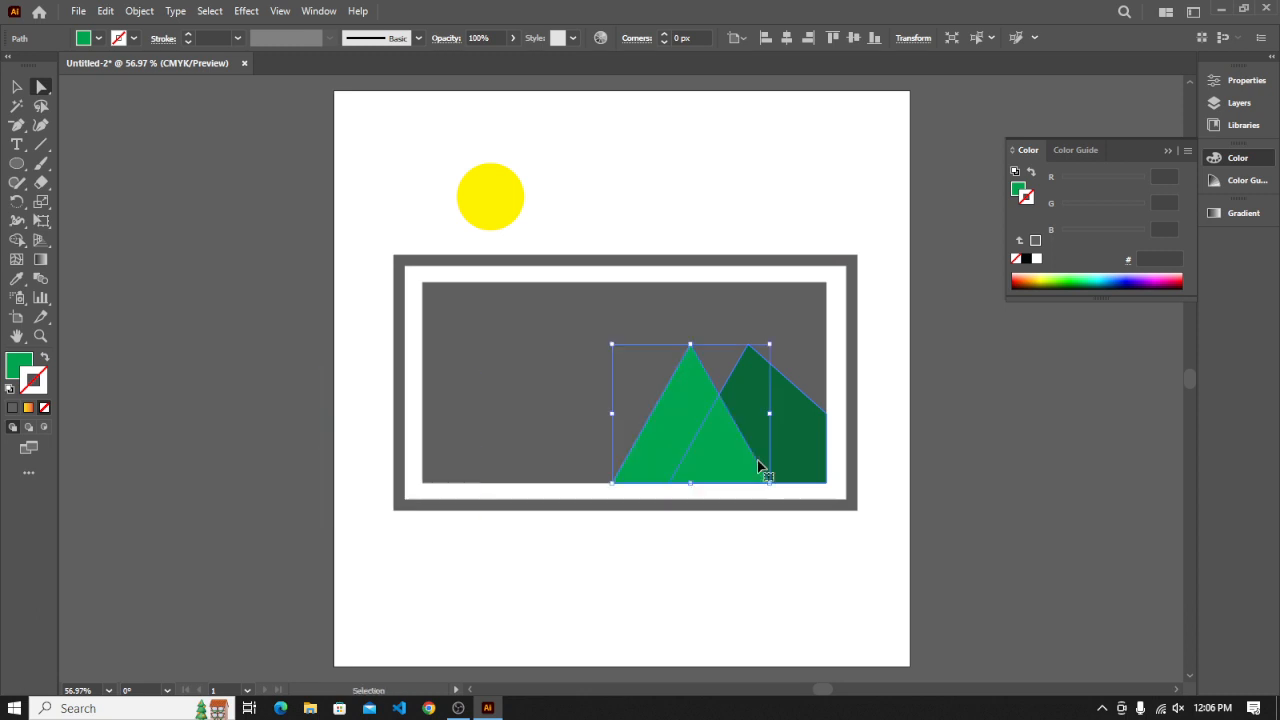
pyautogui.hotkey('ctrl', 'z')
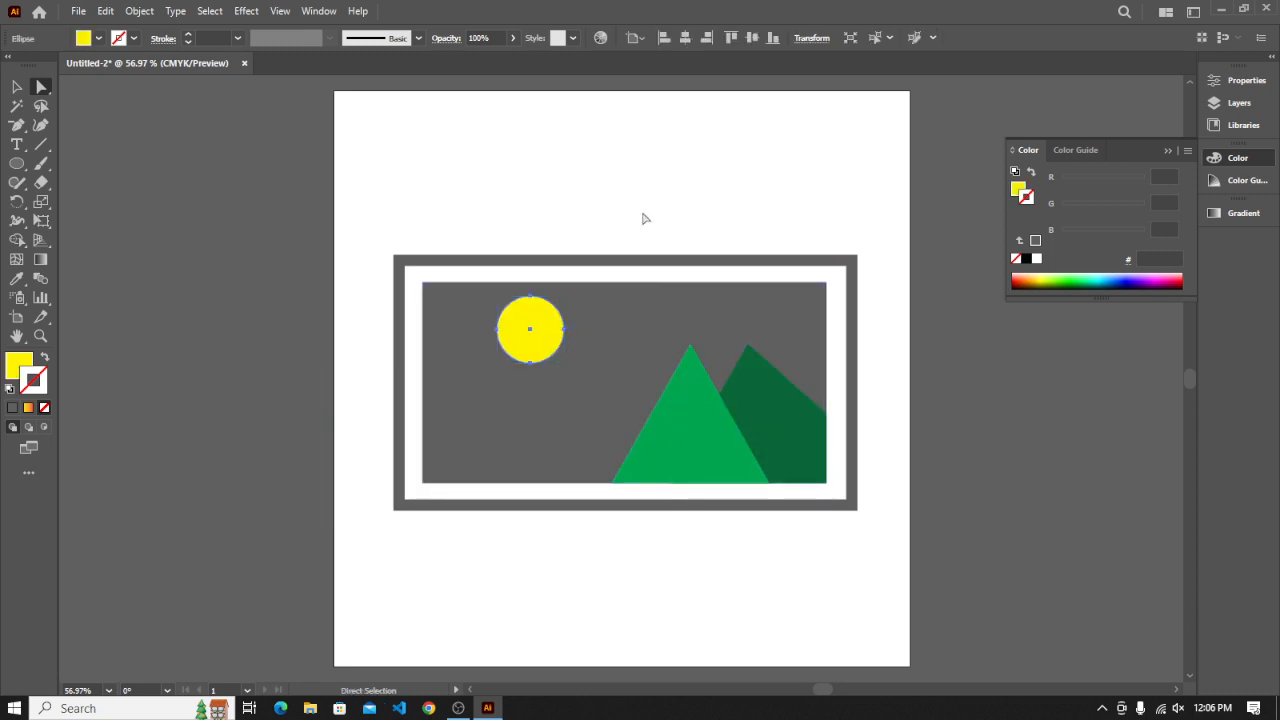
# Try selecting the light and dark green mountains individually and together inside the group with the Direct Selection tool
pyautogui.click(643, 217)
pyautogui.click(701, 433)
pyautogui.click(786, 428)
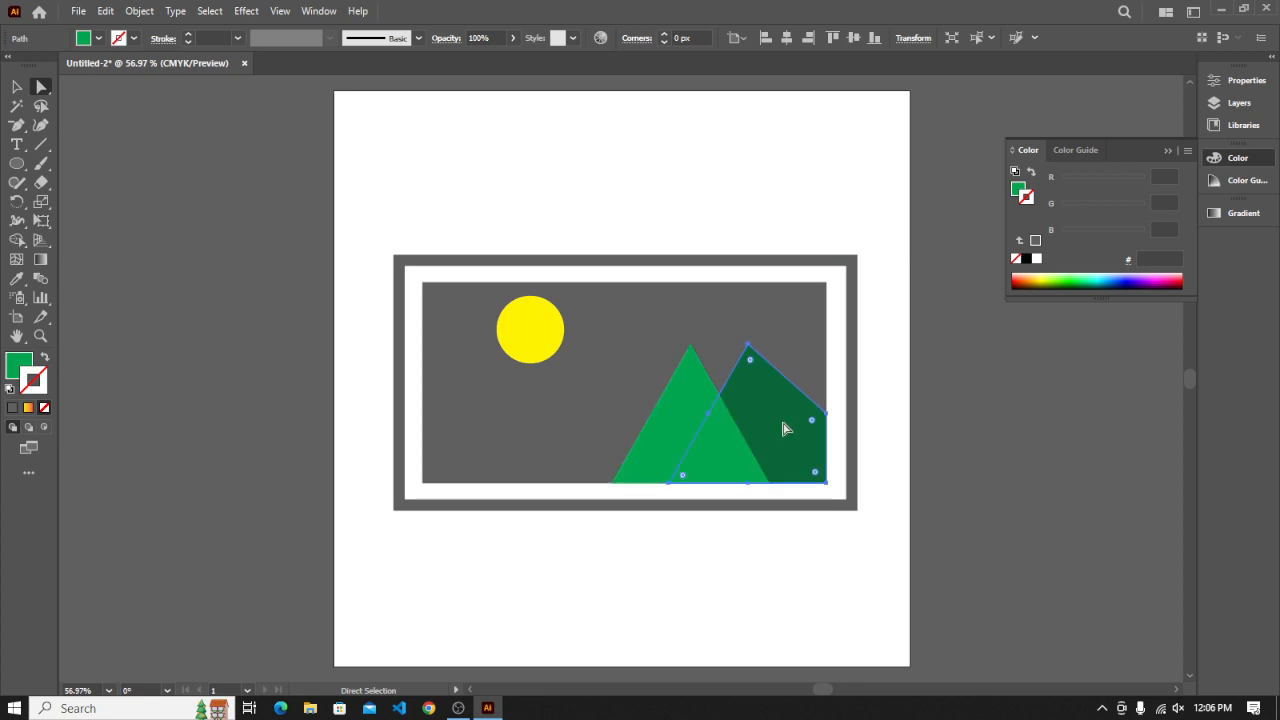
pyautogui.click(688, 421)
pyautogui.keyDown('shift'); pyautogui.click(772, 428); pyautogui.keyUp('shift')
pyautogui.click(698, 418)
pyautogui.keyDown('shift'); pyautogui.click(775, 408); pyautogui.keyUp('shift')
pyautogui.click(615, 192)
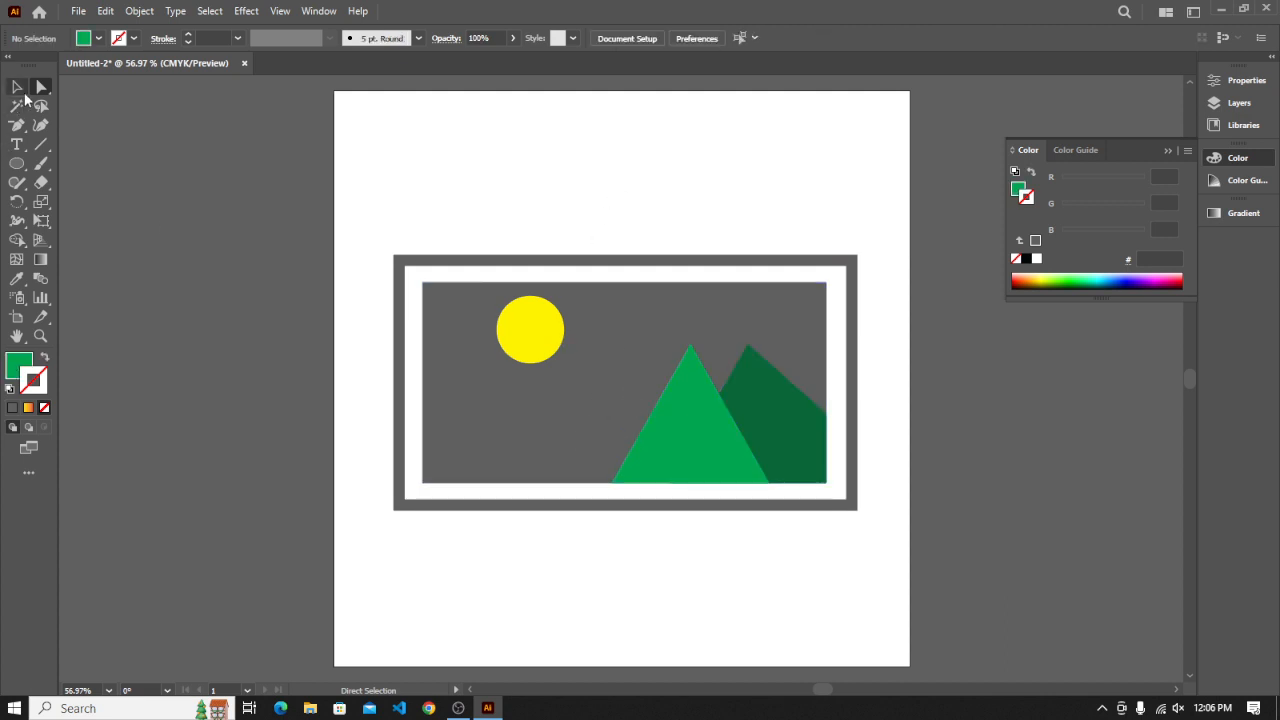
# Ungroup the whole artwork, and check that the grey rectangle can be selected by itself
pyautogui.click(16, 87)
pyautogui.click(555, 487)
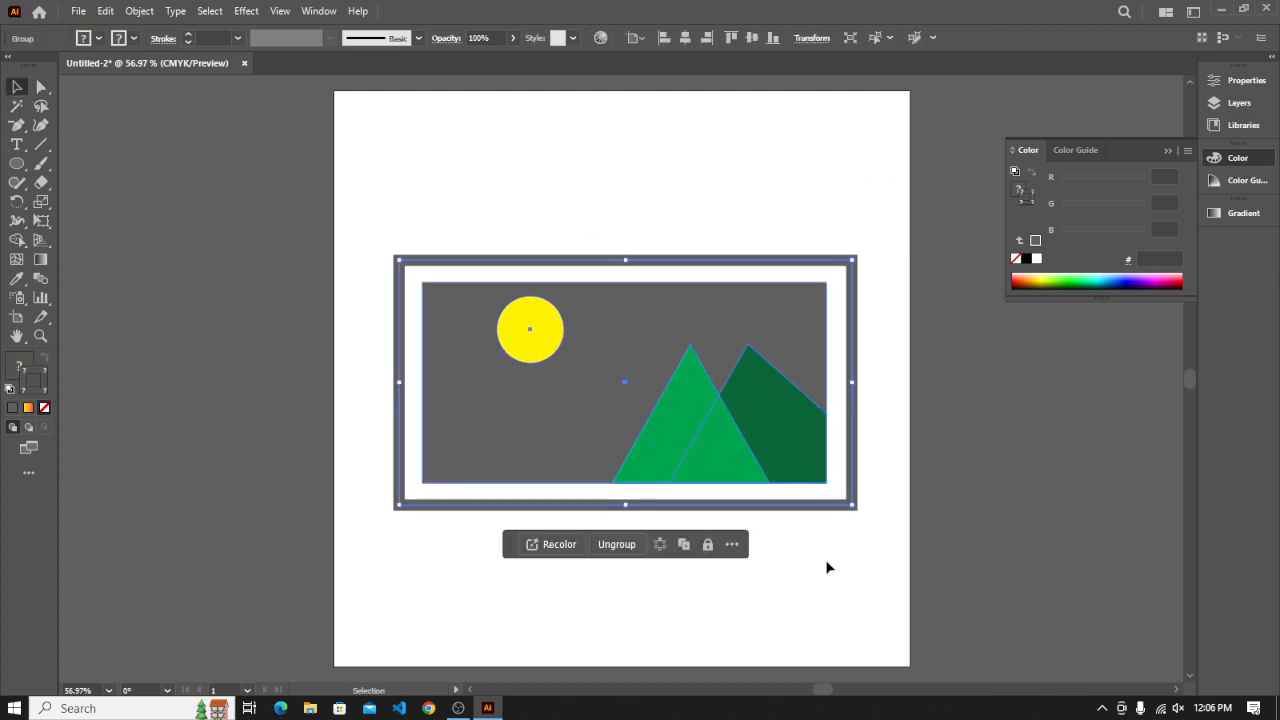
pyautogui.press('a')
pyautogui.press('v')
pyautogui.click(837, 283)
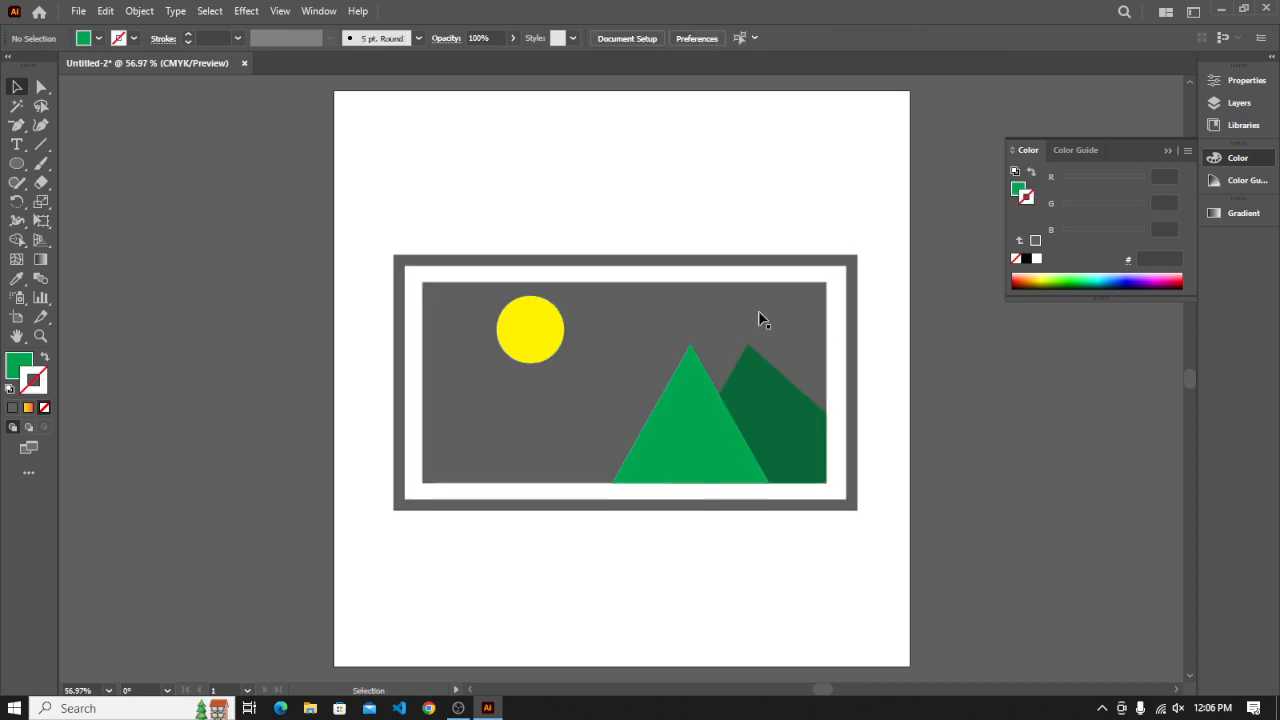
pyautogui.click(750, 328)
pyautogui.click(431, 220)
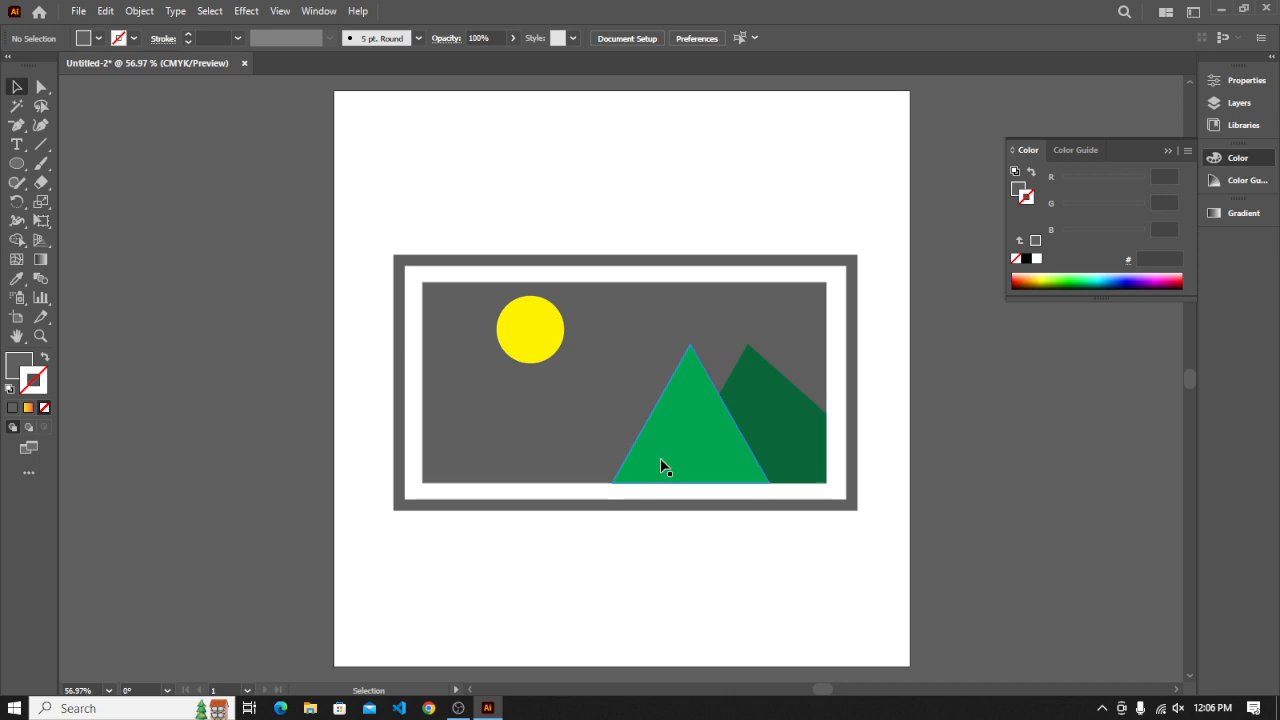
# Group the light green and dark green mountains together, and deselect them
pyautogui.click(707, 440)
pyautogui.keyDown('shift'); pyautogui.click(784, 423); pyautogui.keyUp('shift')
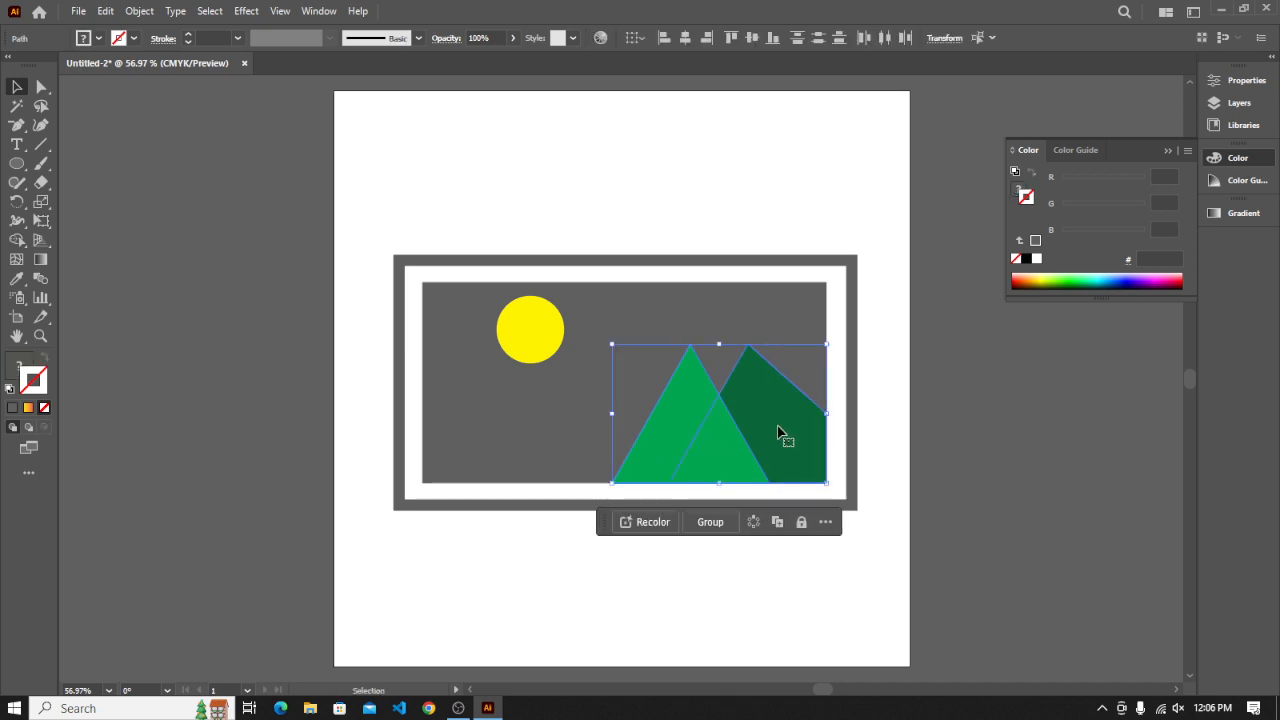
pyautogui.hotkey('ctrl', 'g')
pyautogui.click(604, 177)
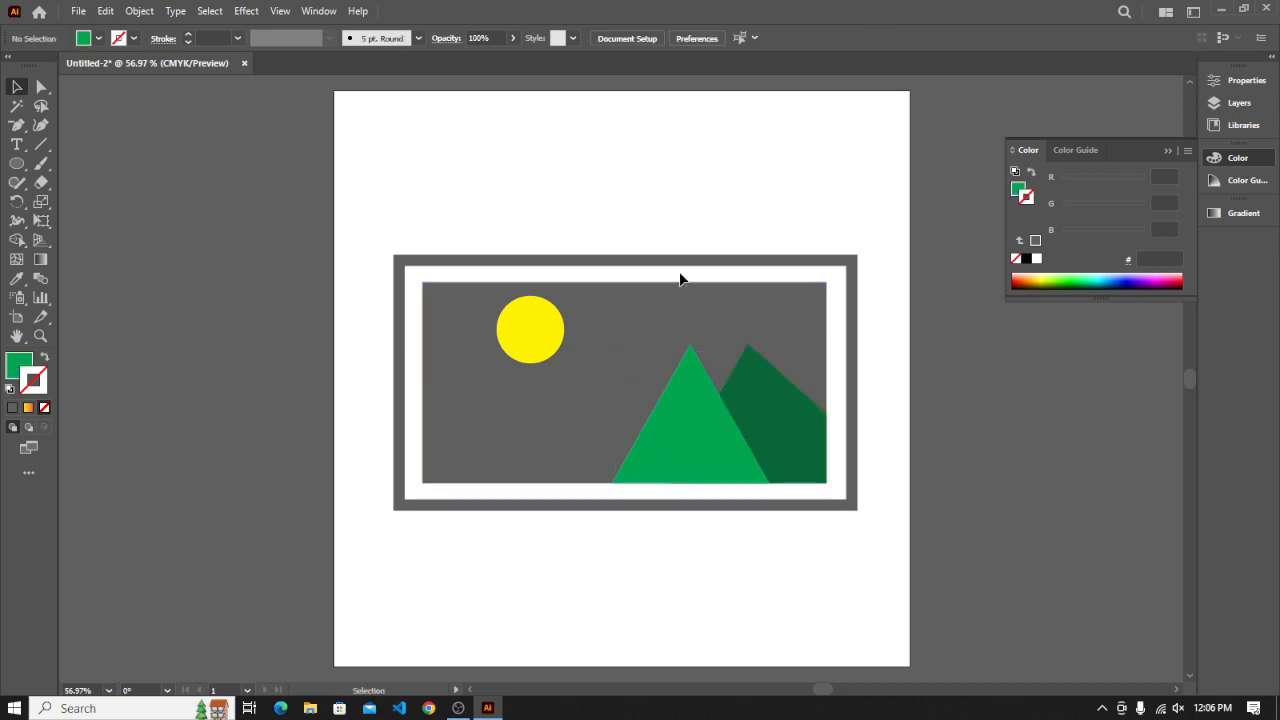
# Group the grey inner rectangle with the outer frame outline, and deselect them
pyautogui.click(687, 298)
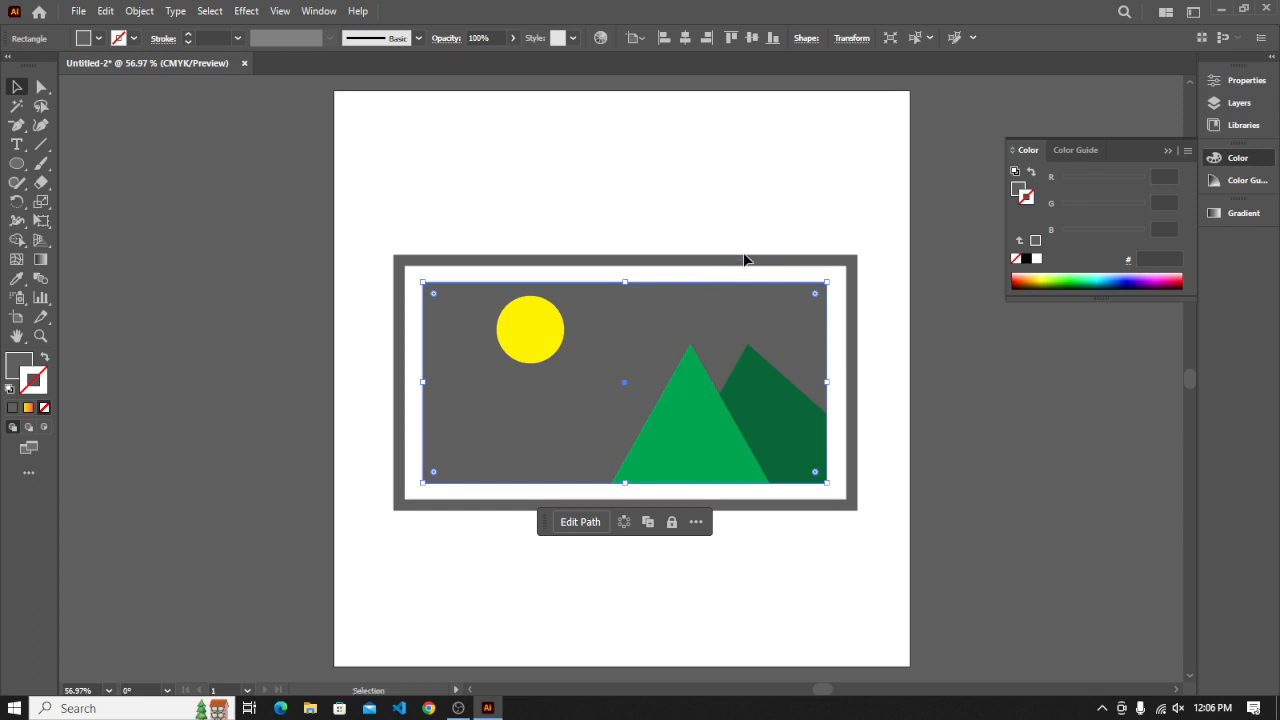
pyautogui.keyDown('shift'); pyautogui.click(725, 266); pyautogui.keyUp('shift')
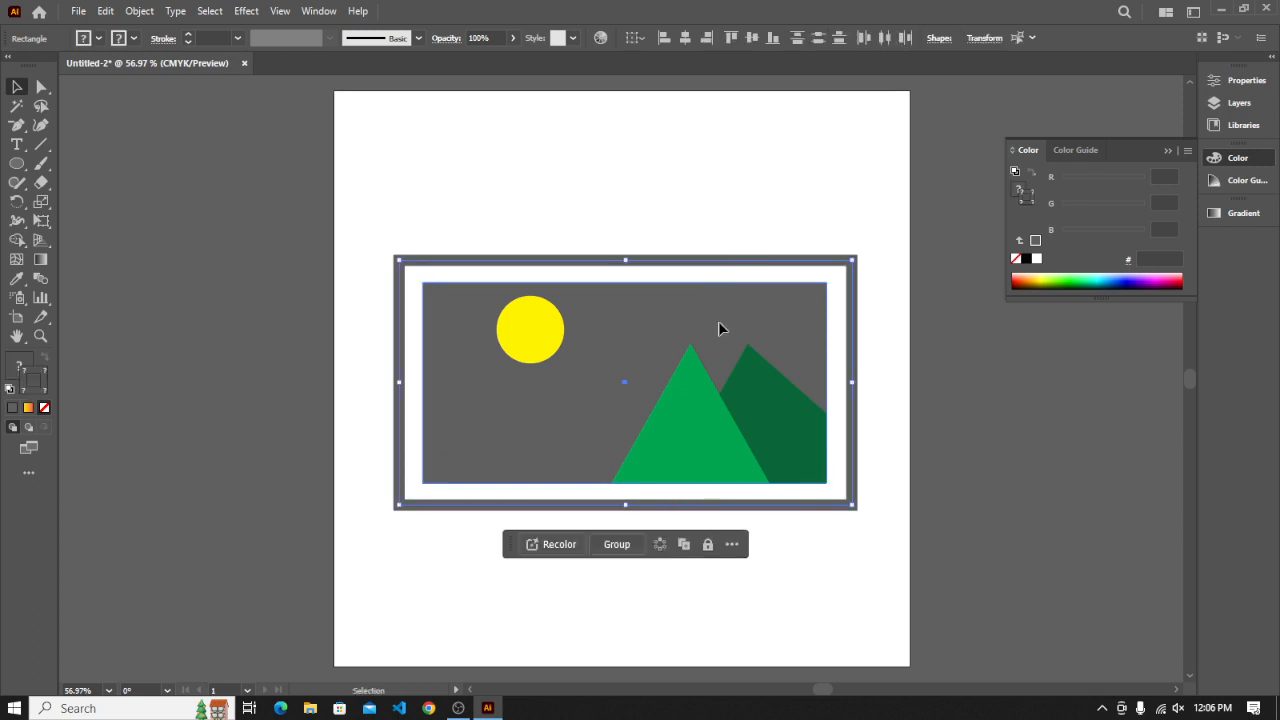
pyautogui.hotkey('ctrl', 'g')
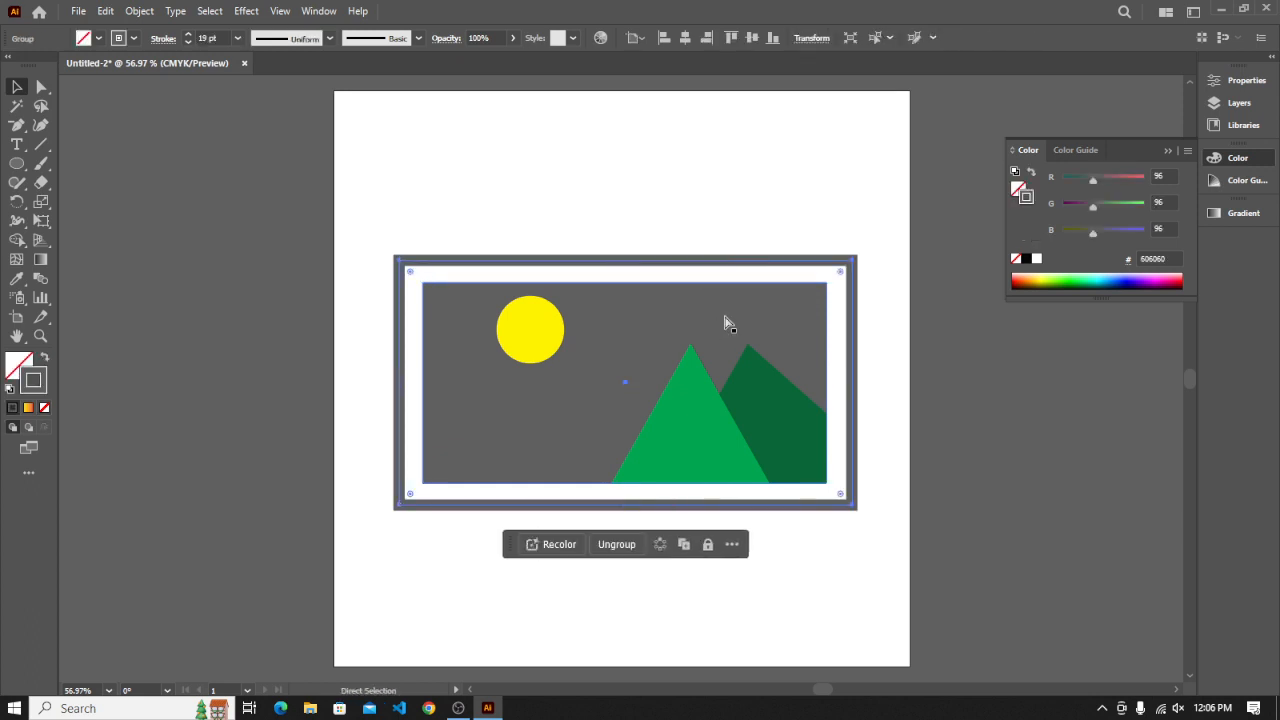
pyautogui.click(686, 177)
# Inspect the grouping by selecting the sun, and use the Group Selection tool on the light green mountain, its whole group and the grey rectangle
pyautogui.click(524, 333)
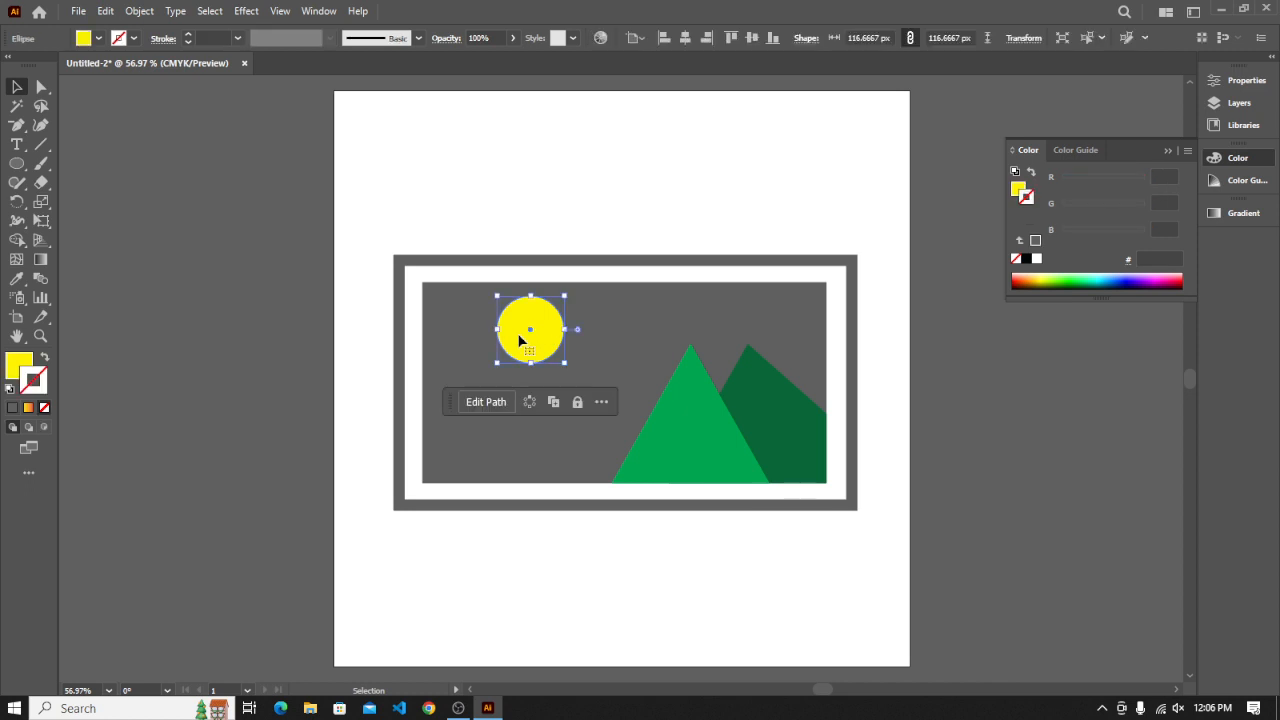
pyautogui.click(688, 170)
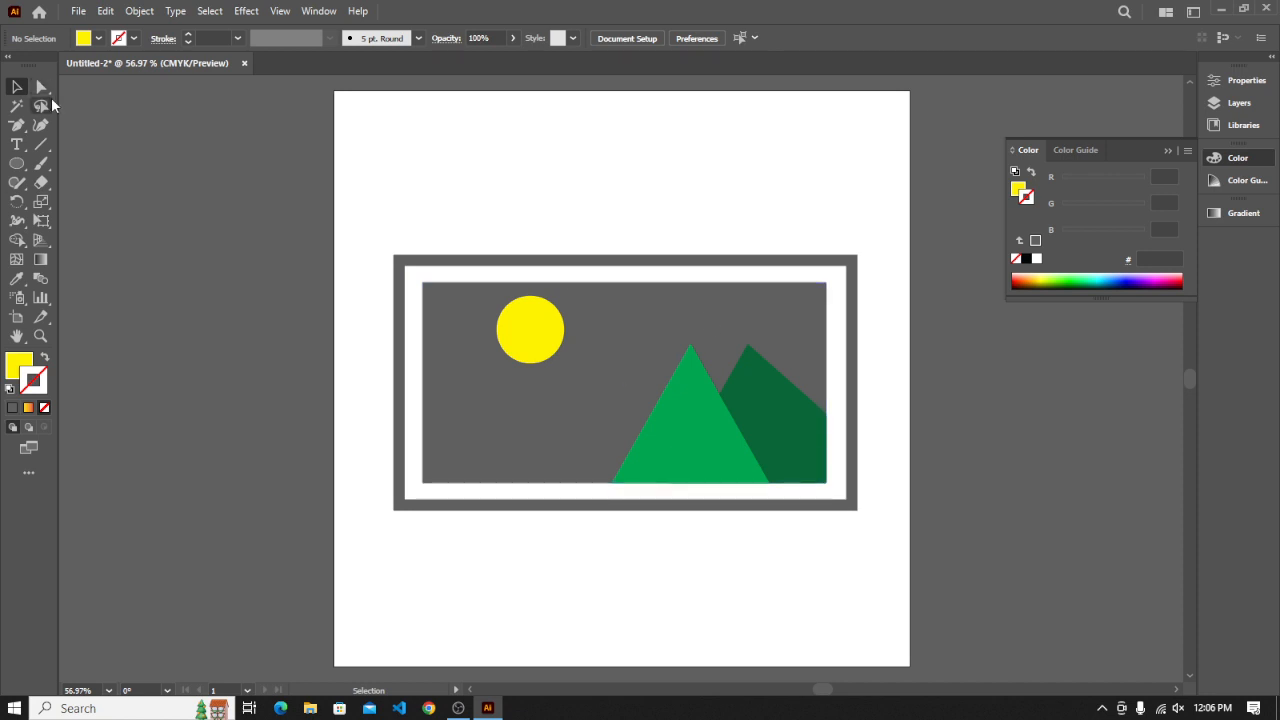
pyautogui.moveTo(41, 87); pyautogui.dragTo(113, 107)
pyautogui.click(700, 448)
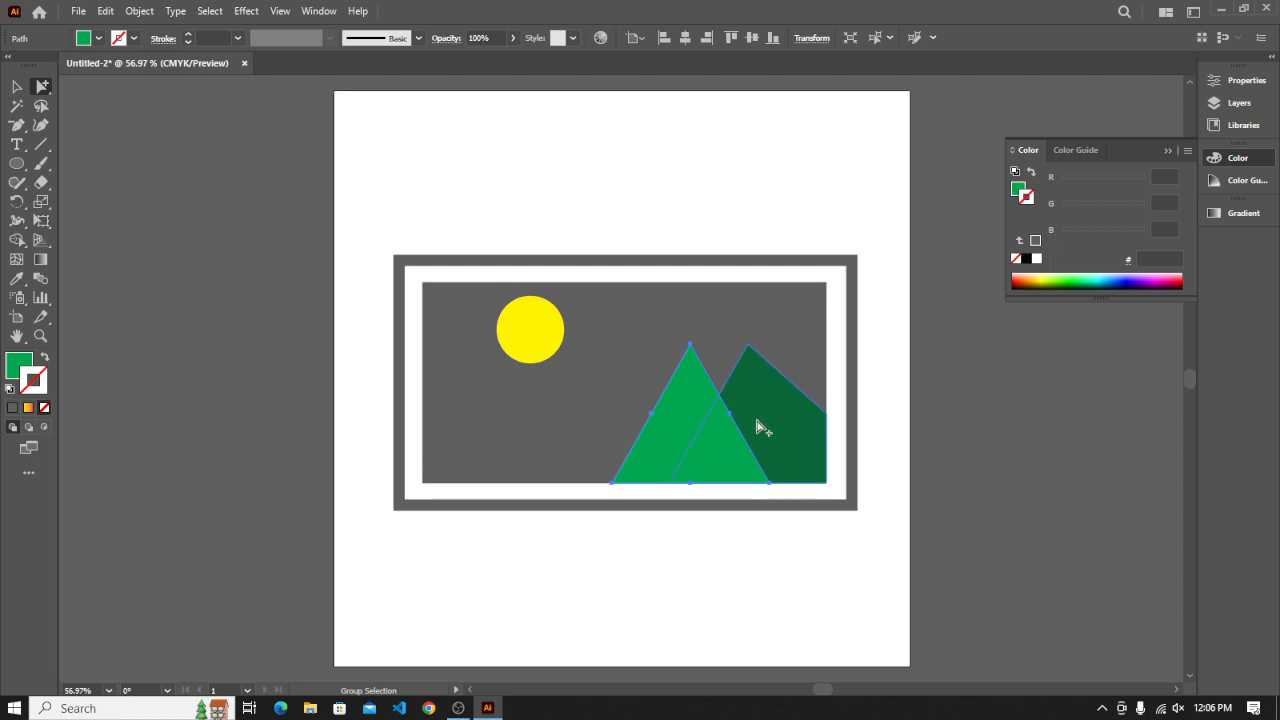
pyautogui.click(678, 438)
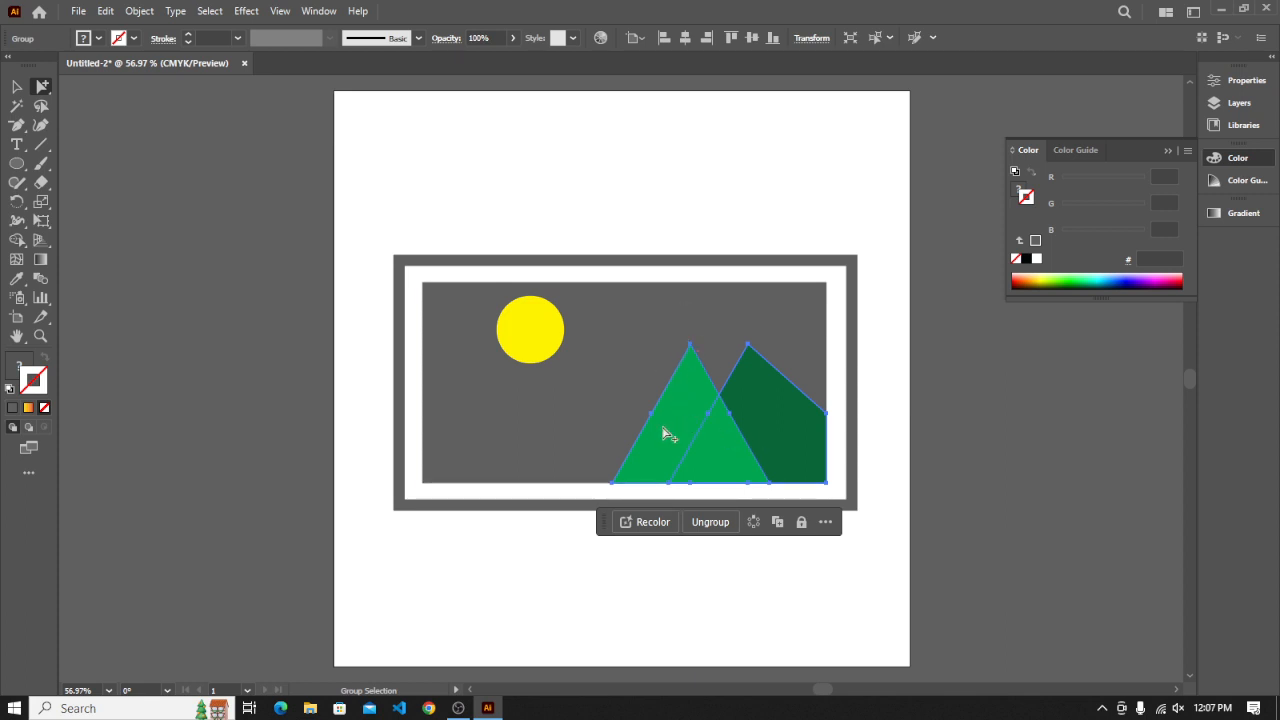
pyautogui.click(584, 390)
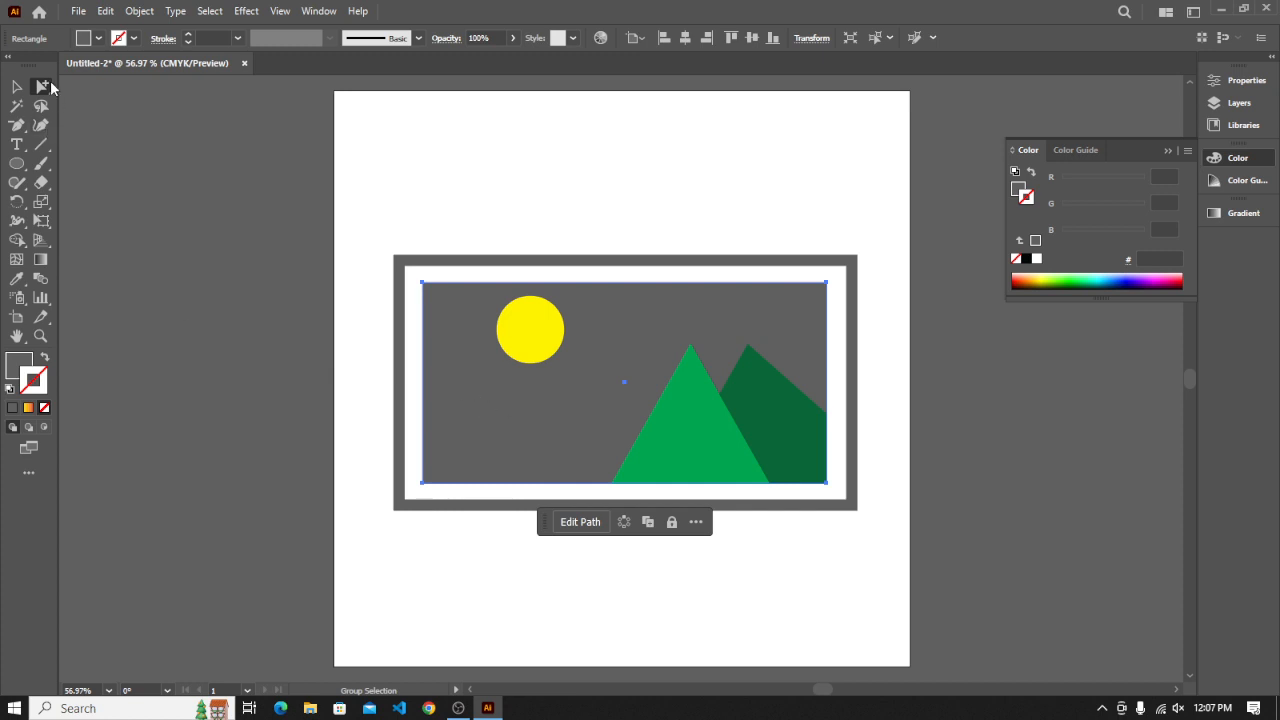
# Select the grey inner rectangle's group with the Group Selection tool, and deselect everything
pyautogui.click(441, 278)
pyautogui.click(441, 282)
pyautogui.click(16, 87)
pyautogui.click(614, 206)
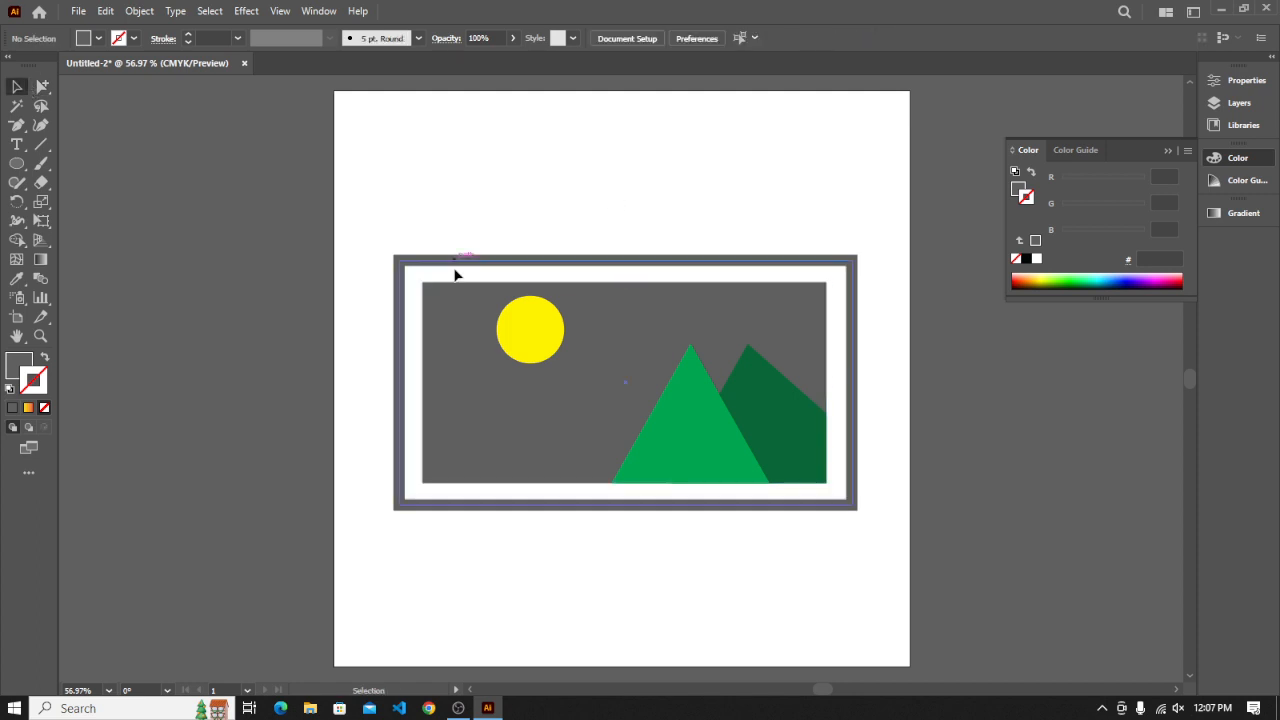
# Group the grey inner rectangle together with the outer frame, and select the group to check it before deselecting
pyautogui.click(436, 297)
pyautogui.click(430, 262)
pyautogui.moveTo(352, 232); pyautogui.dragTo(429, 414)
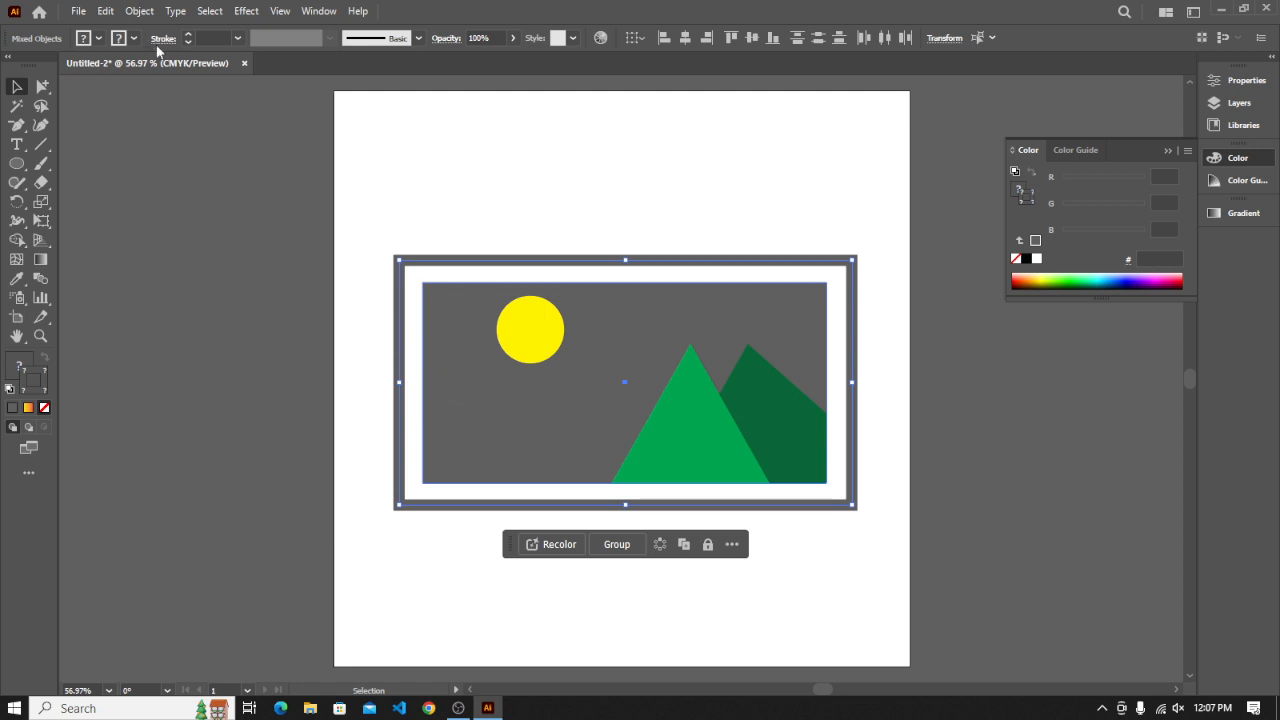
pyautogui.hotkey('ctrl', 'g')
pyautogui.click(398, 199)
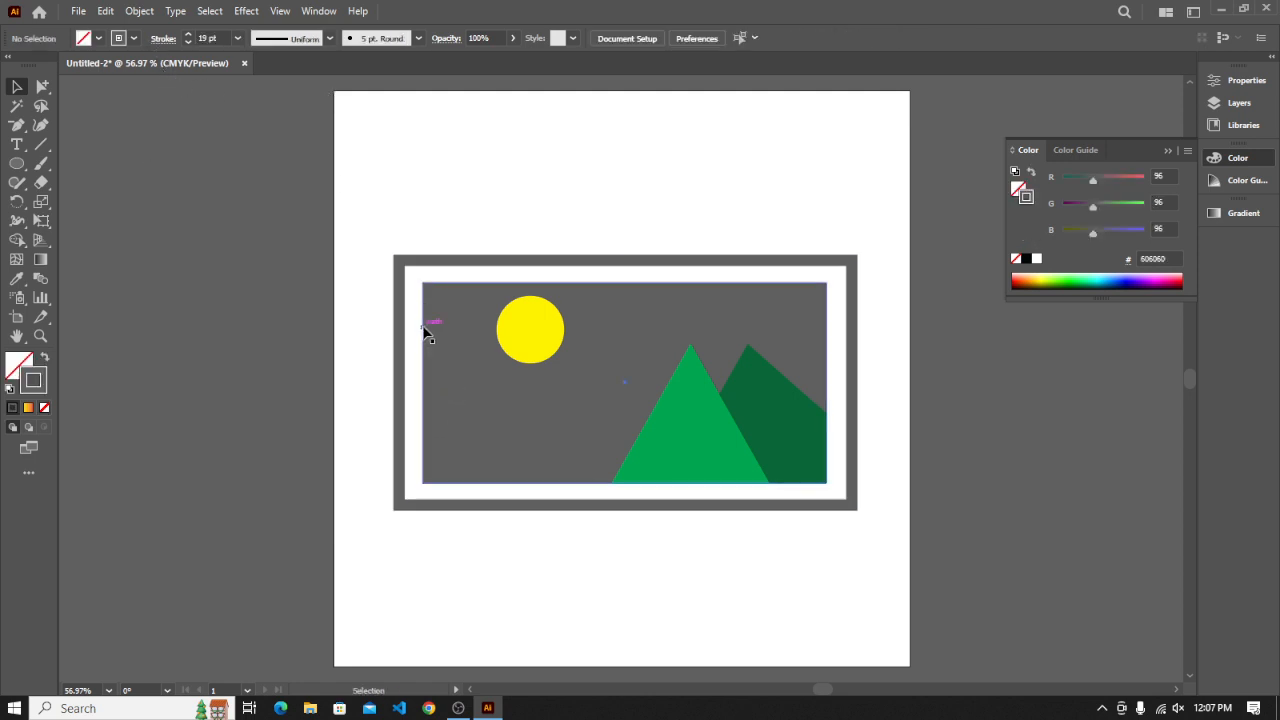
pyautogui.click(424, 326)
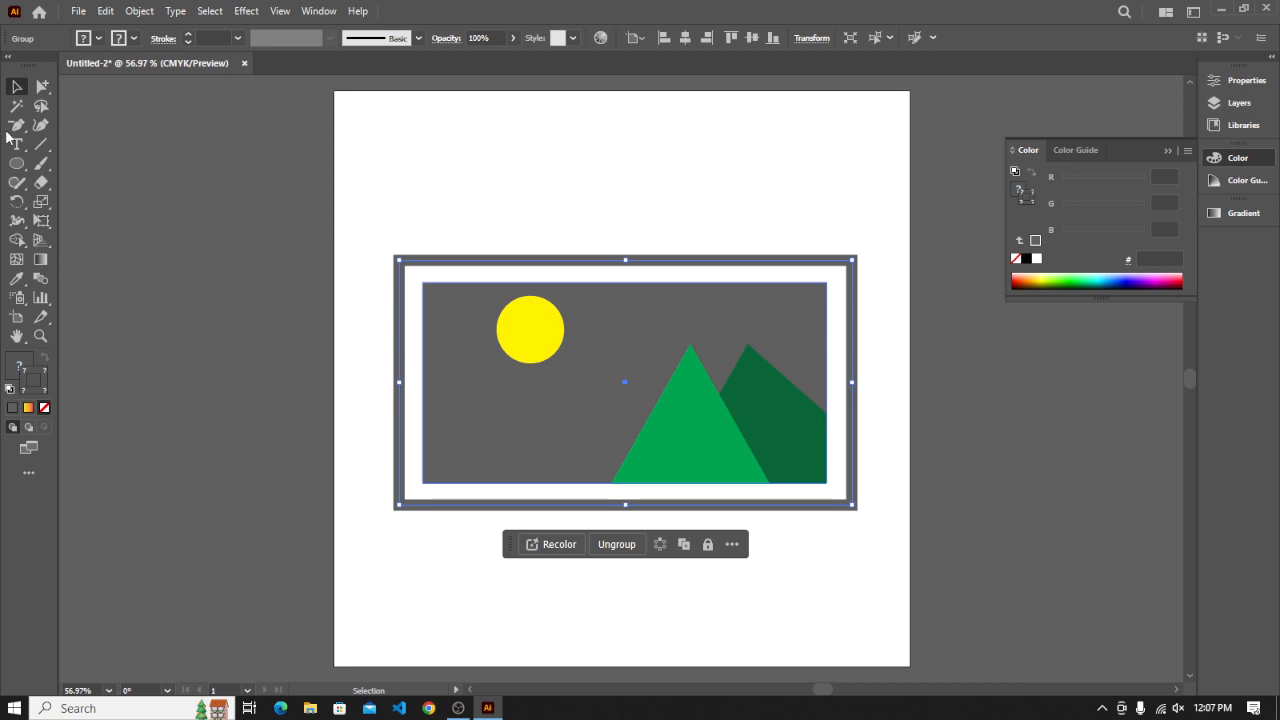
pyautogui.click(357, 222)
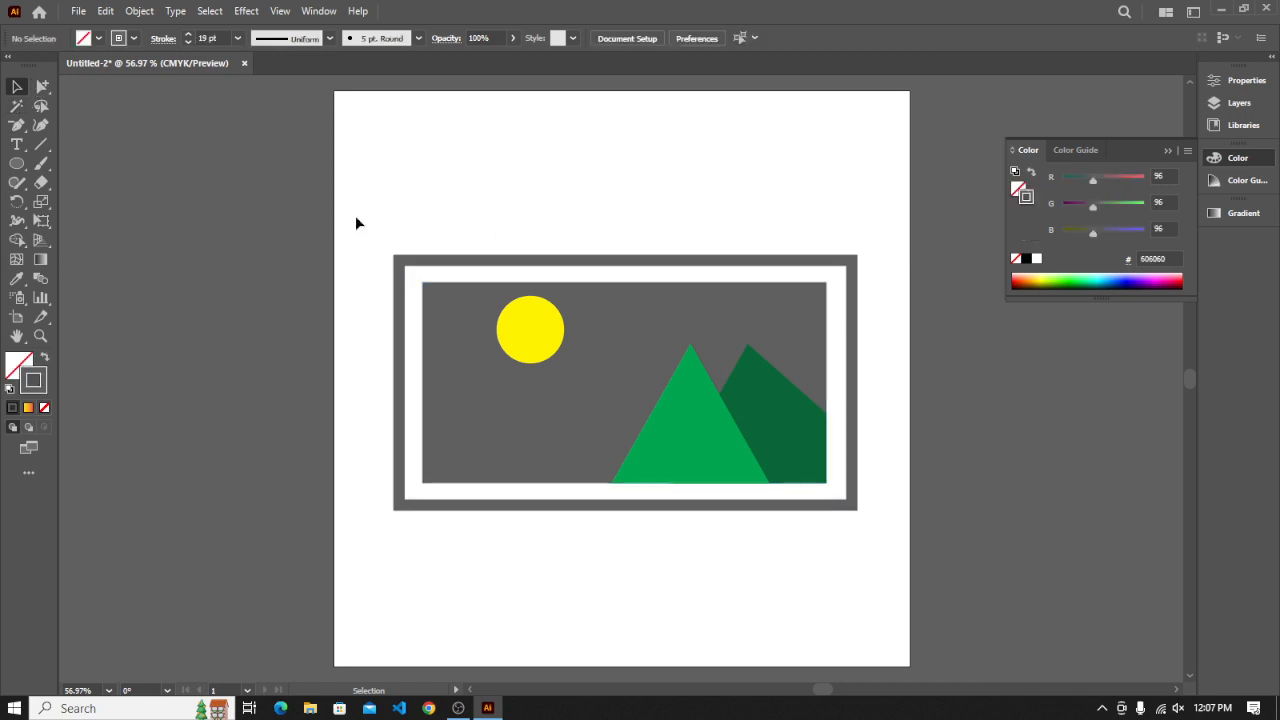
# Use the Group Selection tool on the grey rectangle to pick it and its whole frame group, and deselect them
pyautogui.click(41, 87)
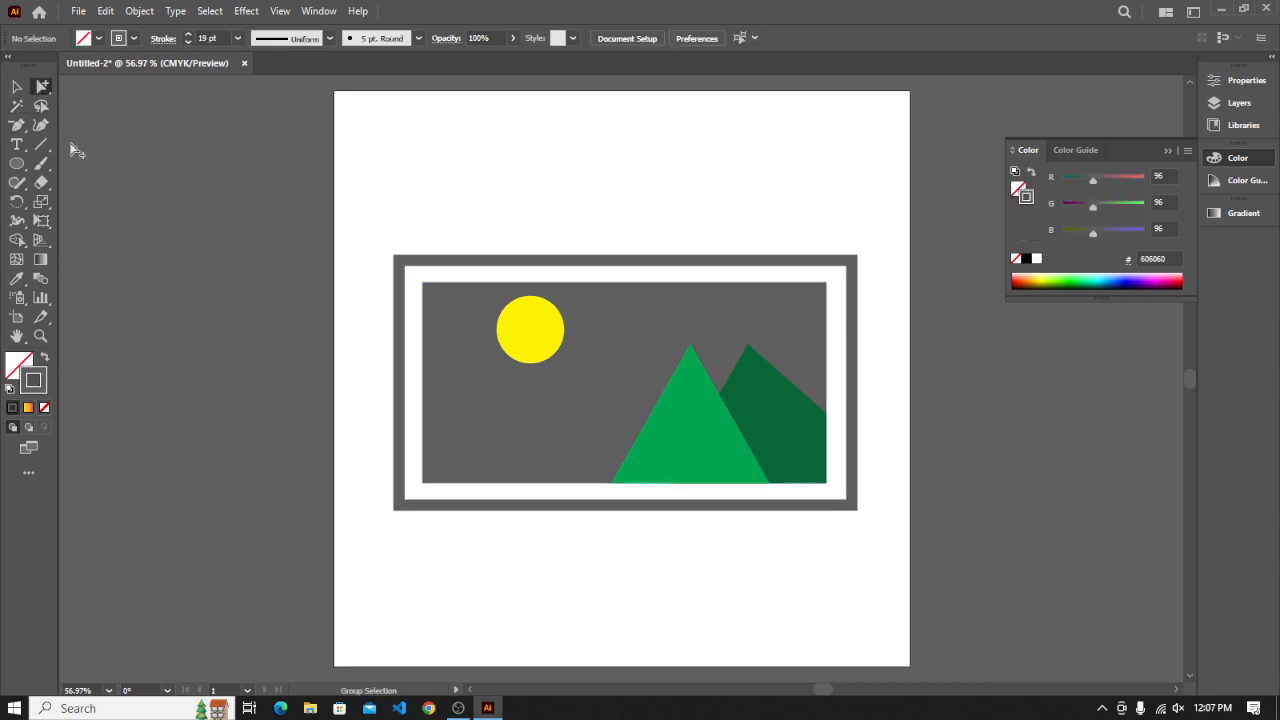
pyautogui.click(433, 365)
pyautogui.click(441, 359)
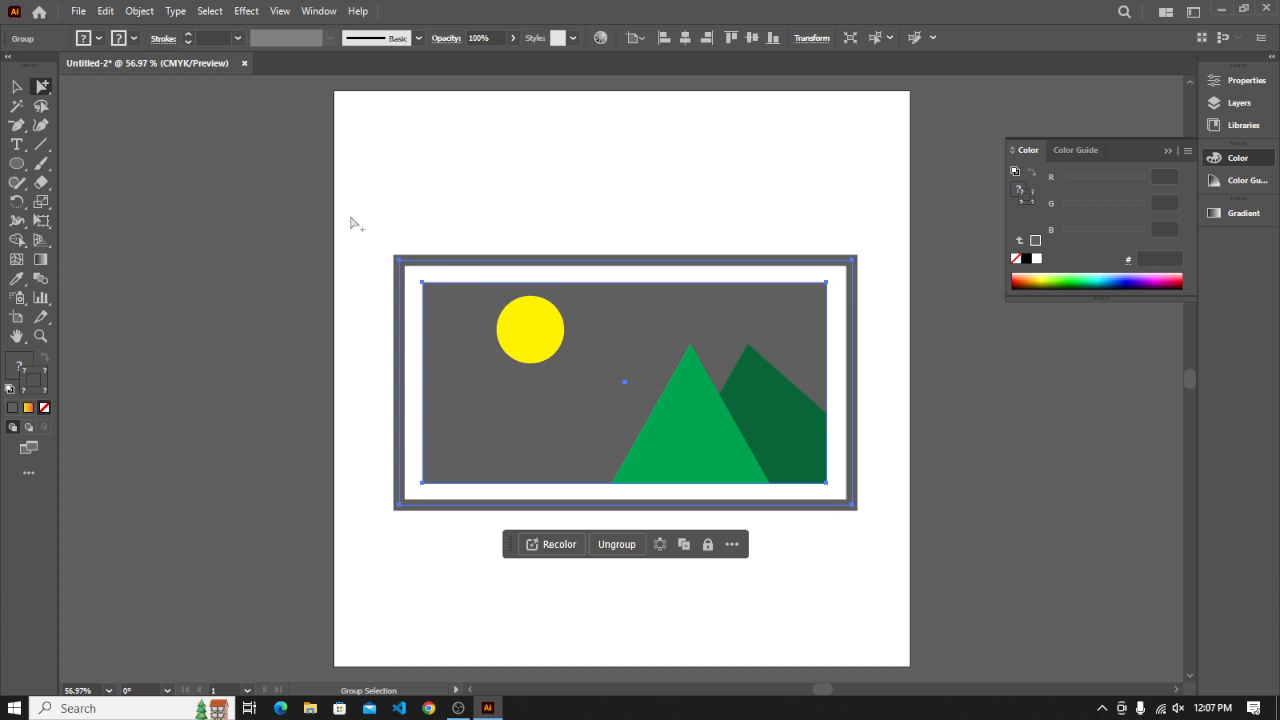
pyautogui.click(18, 86)
pyautogui.click(515, 216)
# Select all the artwork, and compare how the Direct Selection and Group Selection tools show its anchor points
pyautogui.hotkey('ctrl', 'a')
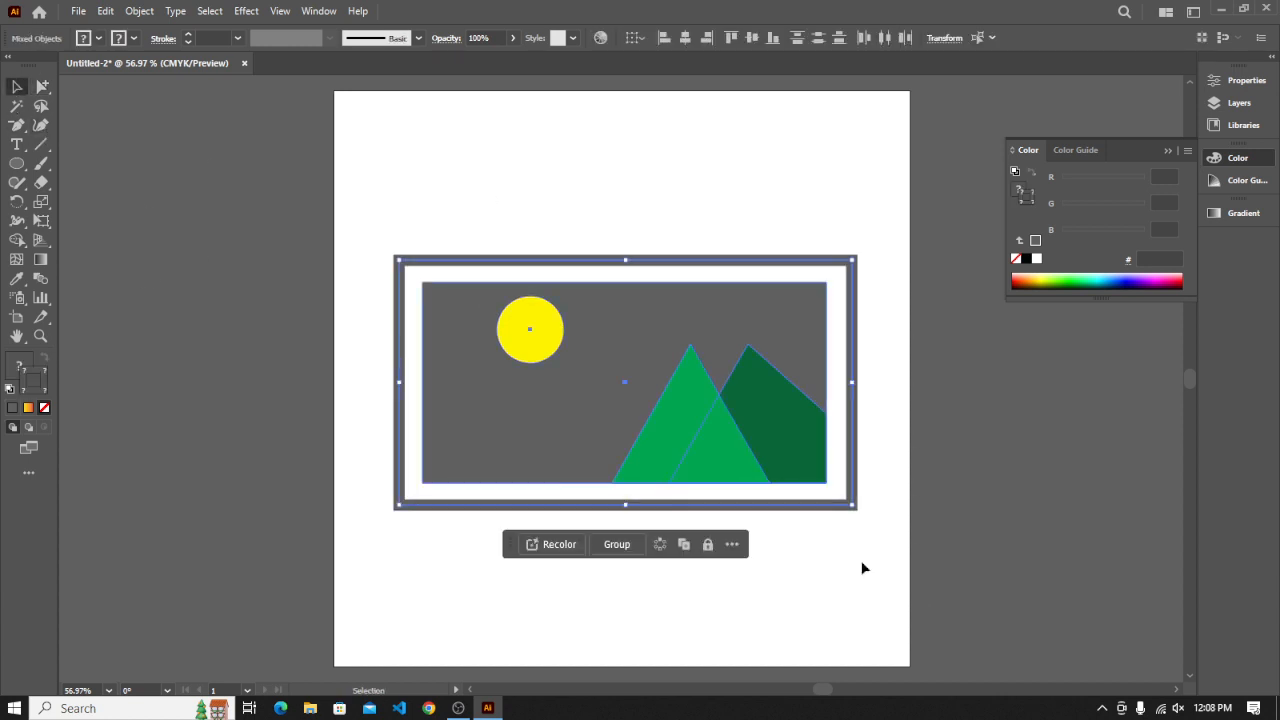
pyautogui.click(35, 90)
pyautogui.click(100, 88)
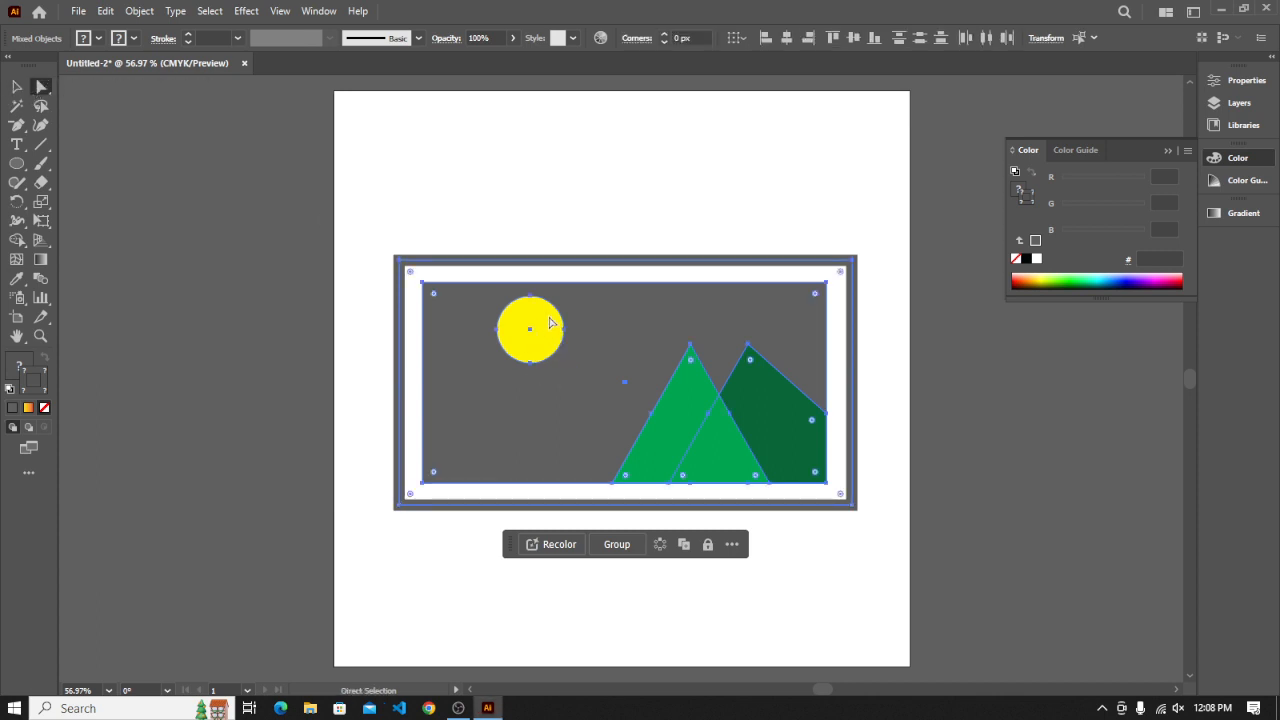
pyautogui.click(39, 88)
pyautogui.click(113, 110)
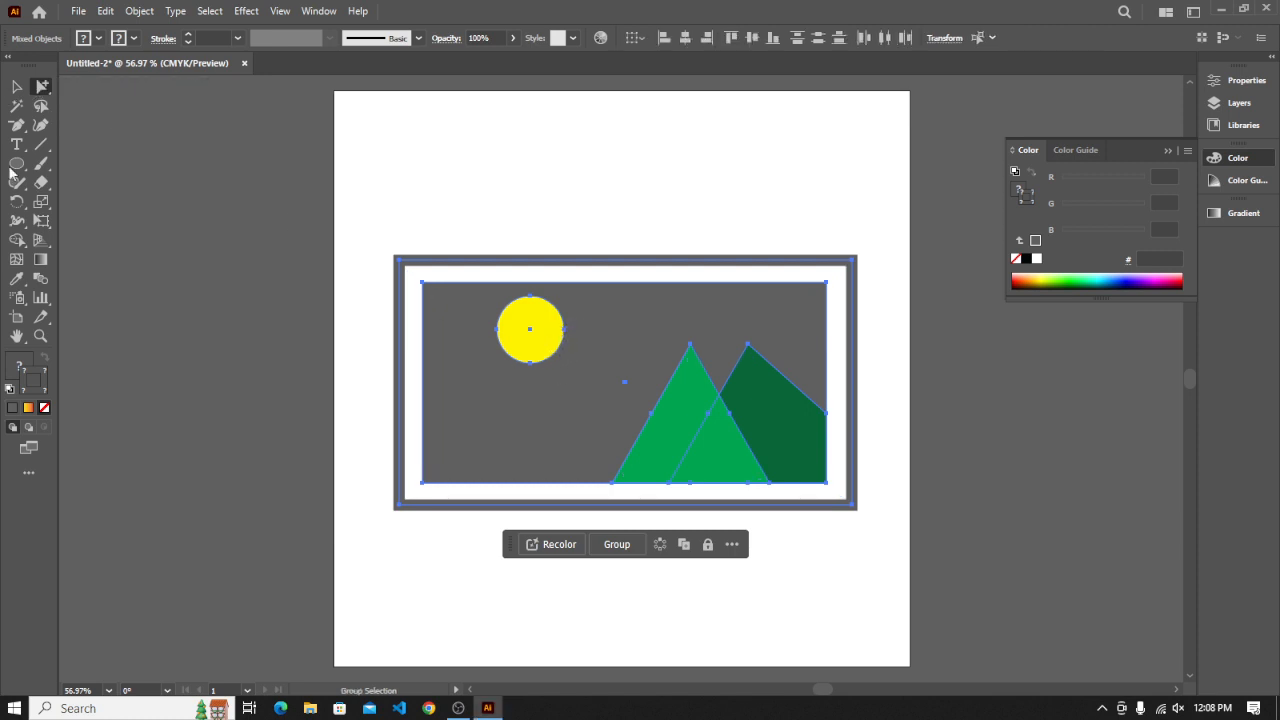
# With the Group Selection tool, select the light green mountain by itself, and marquee-select the whole artwork
pyautogui.click(510, 124)
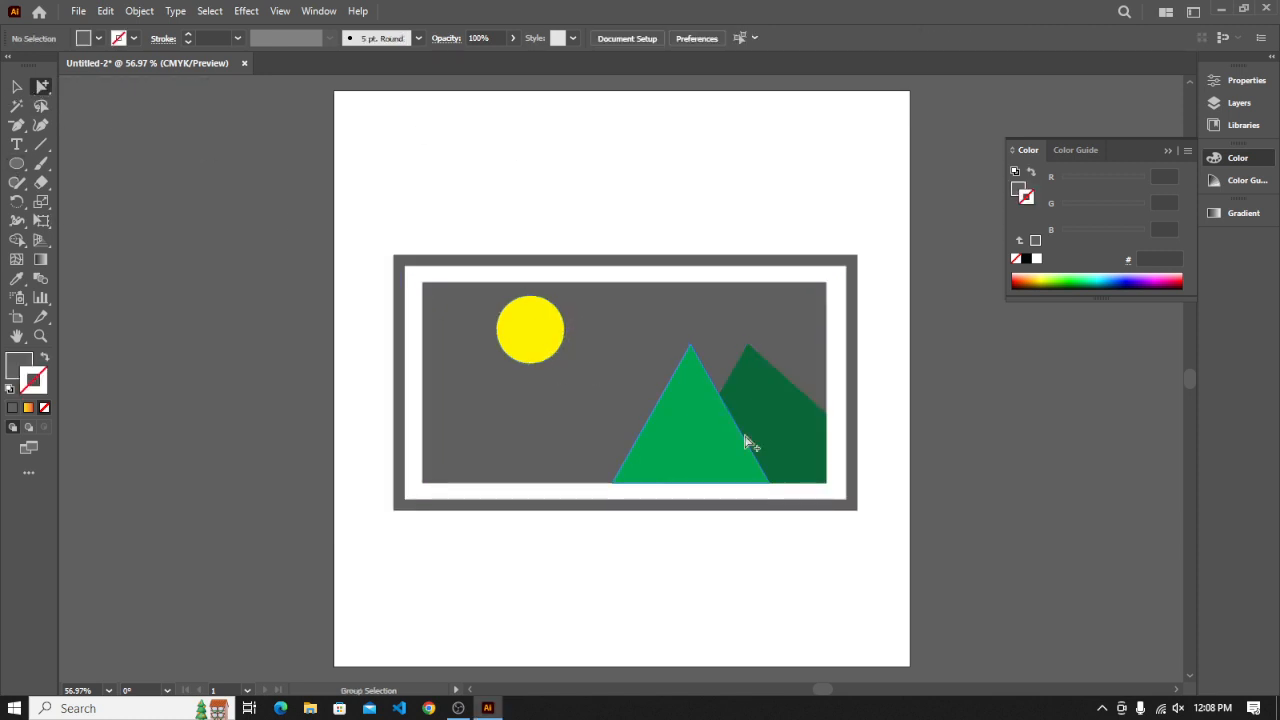
pyautogui.click(663, 463)
pyautogui.click(529, 183)
pyautogui.moveTo(342, 162); pyautogui.dragTo(760, 554)
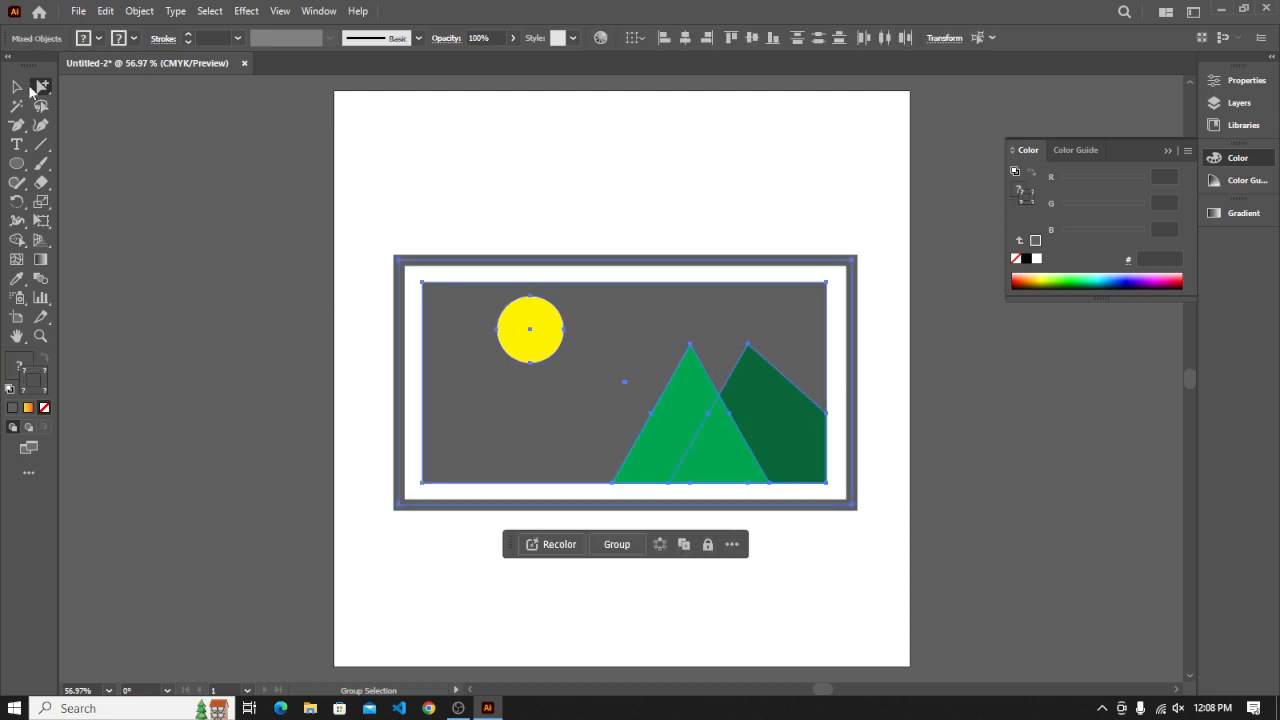
# Isolate the mountain group, try moving the light green mountain down over the frame's lower edge, and undo the move
pyautogui.click(18, 87)
pyautogui.doubleClick(727, 461)
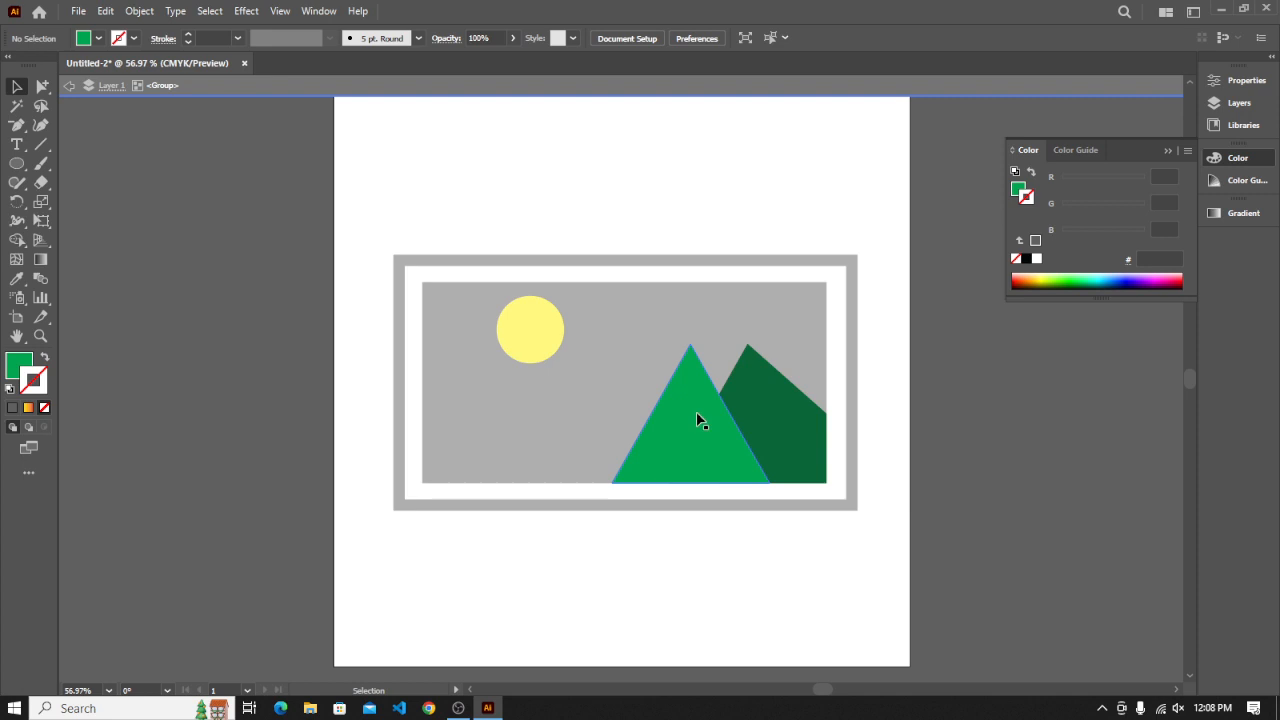
pyautogui.moveTo(699, 433); pyautogui.dragTo(756, 547)
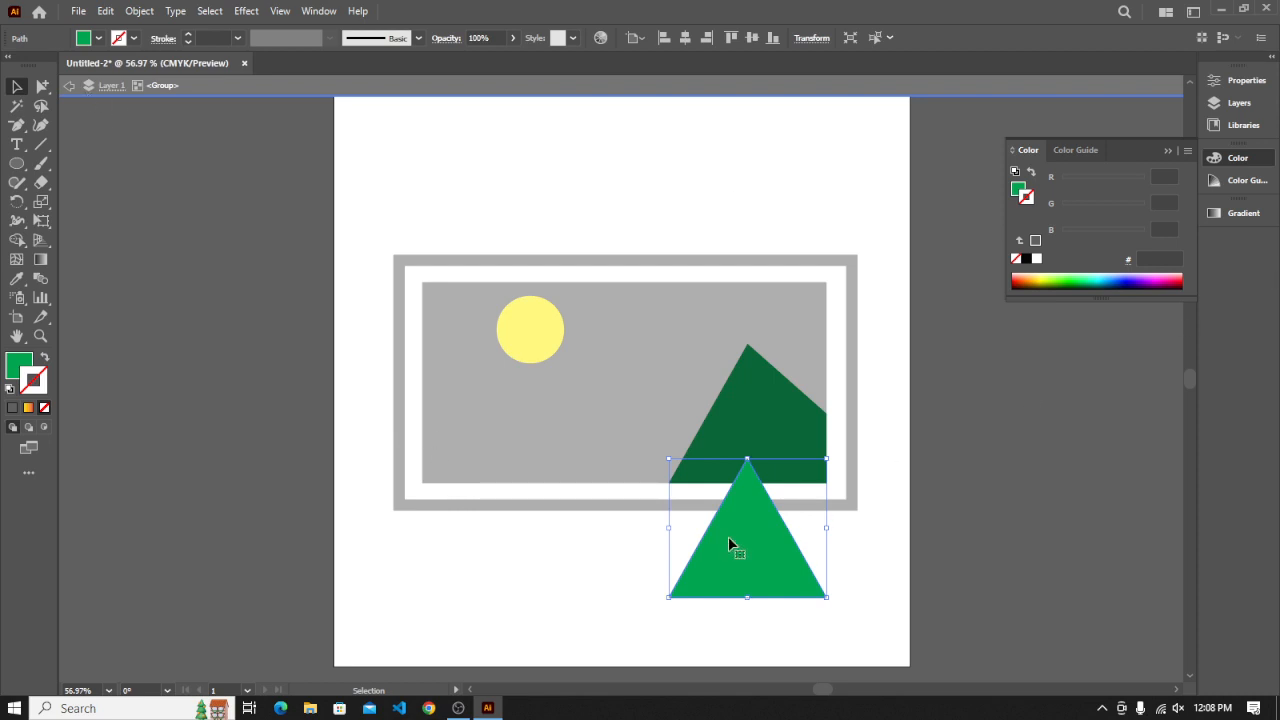
pyautogui.hotkey('ctrl', 'z')
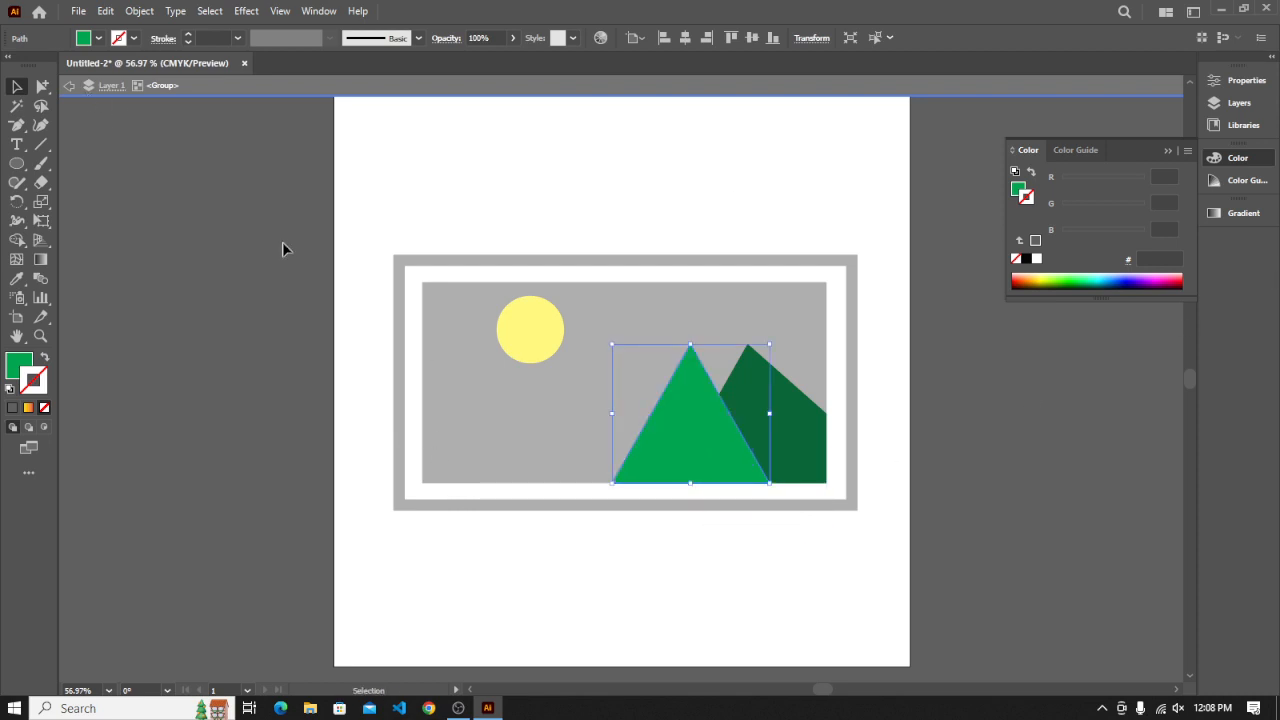
pyautogui.click(71, 94)
pyautogui.click(965, 233)
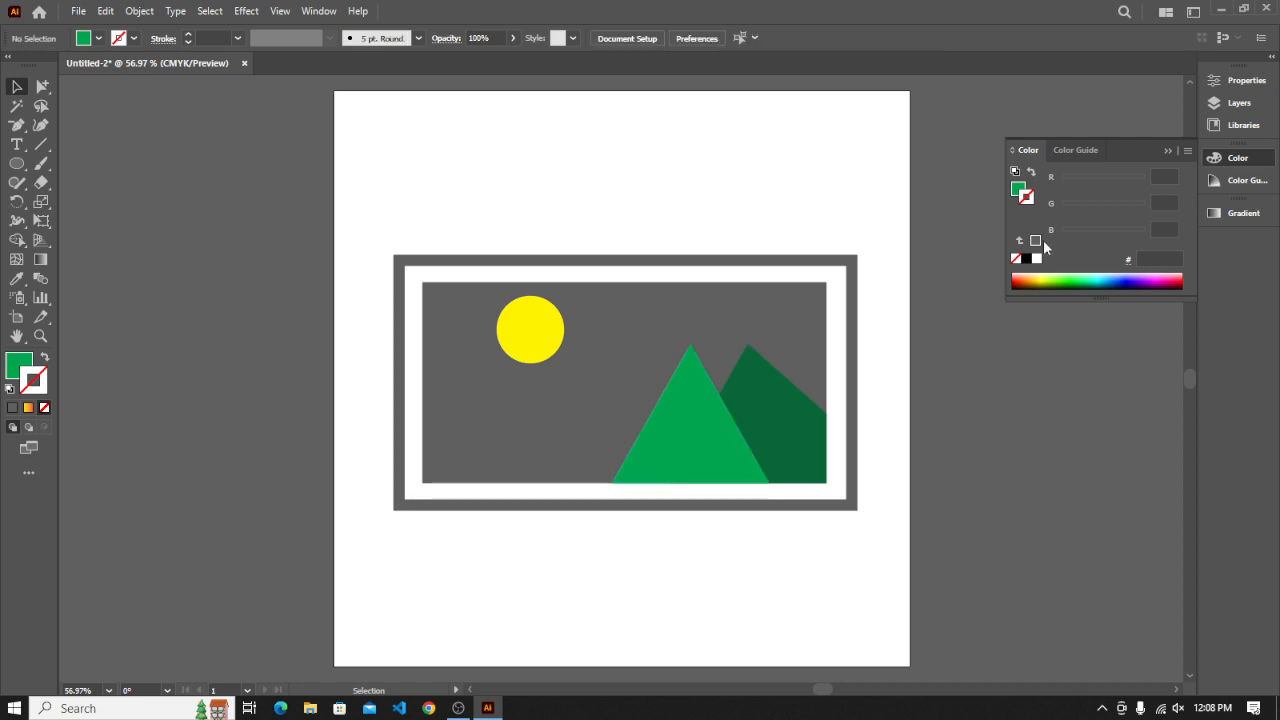
# Show an enlarged layer list, expand Layer 1, and examine which objects the mountain group contains
pyautogui.click(1167, 151)
pyautogui.click(1241, 108)
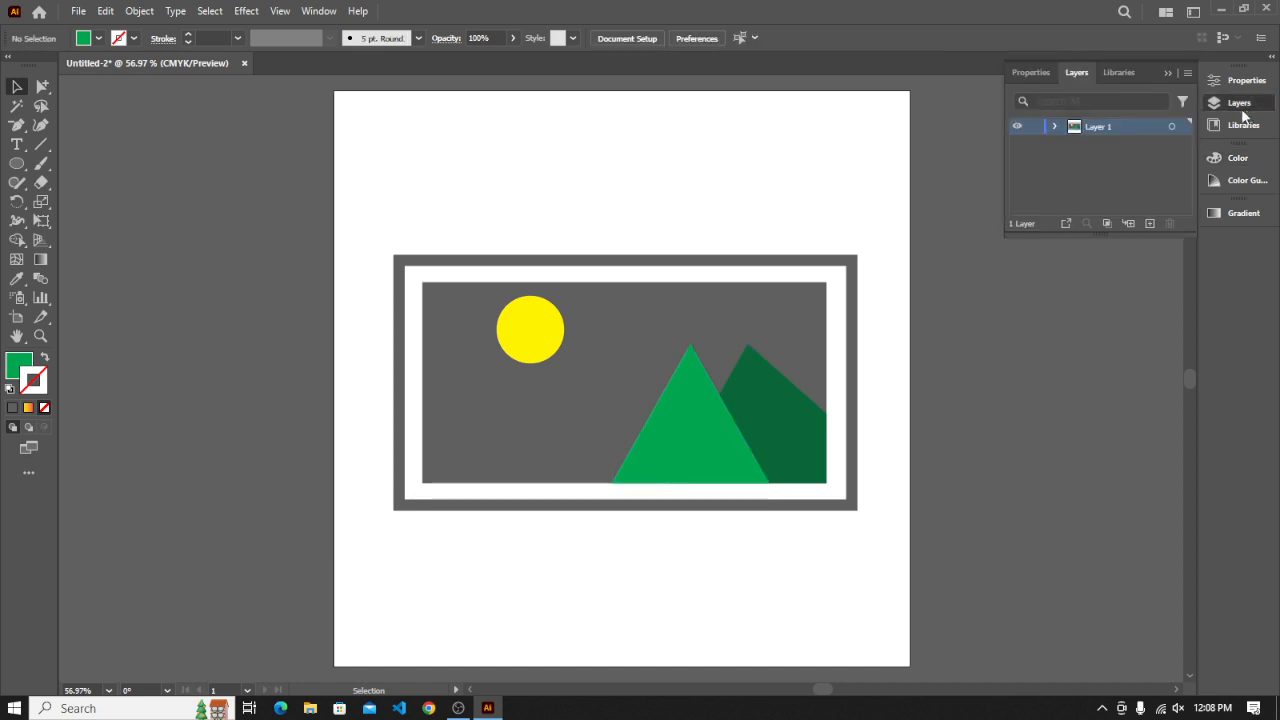
pyautogui.moveTo(1130, 234); pyautogui.dragTo(1153, 632)
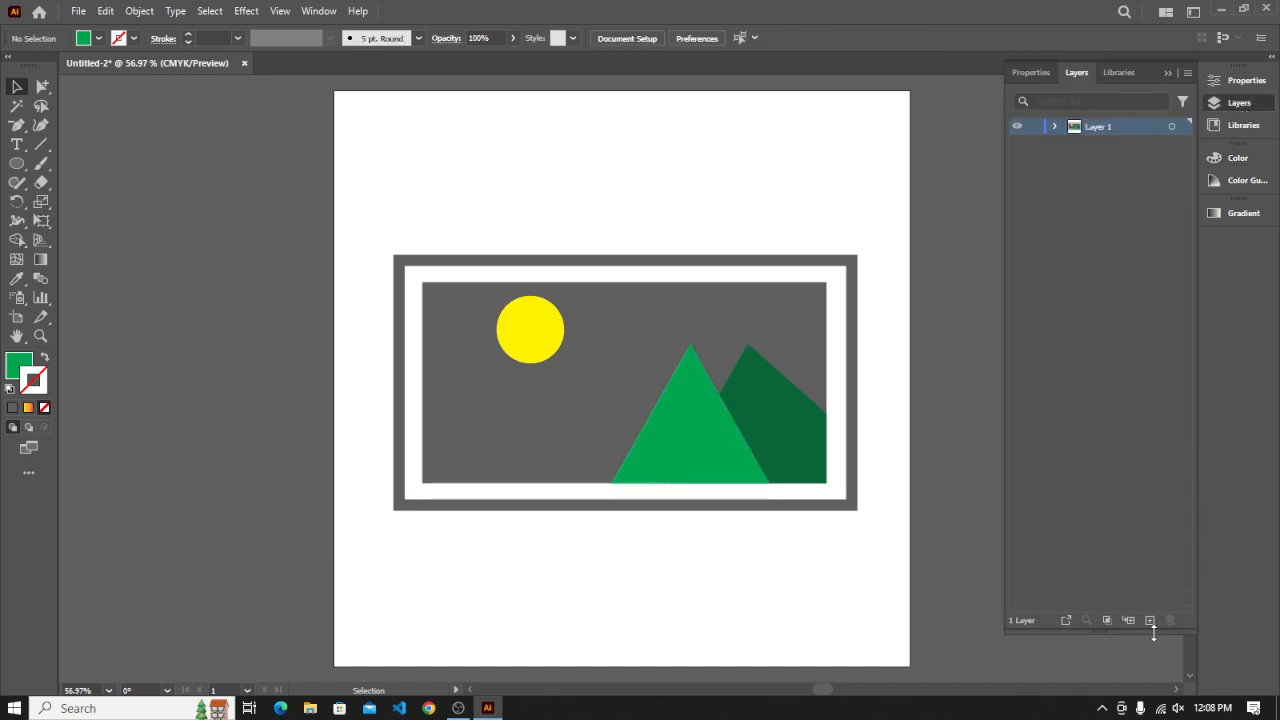
pyautogui.click(1054, 127)
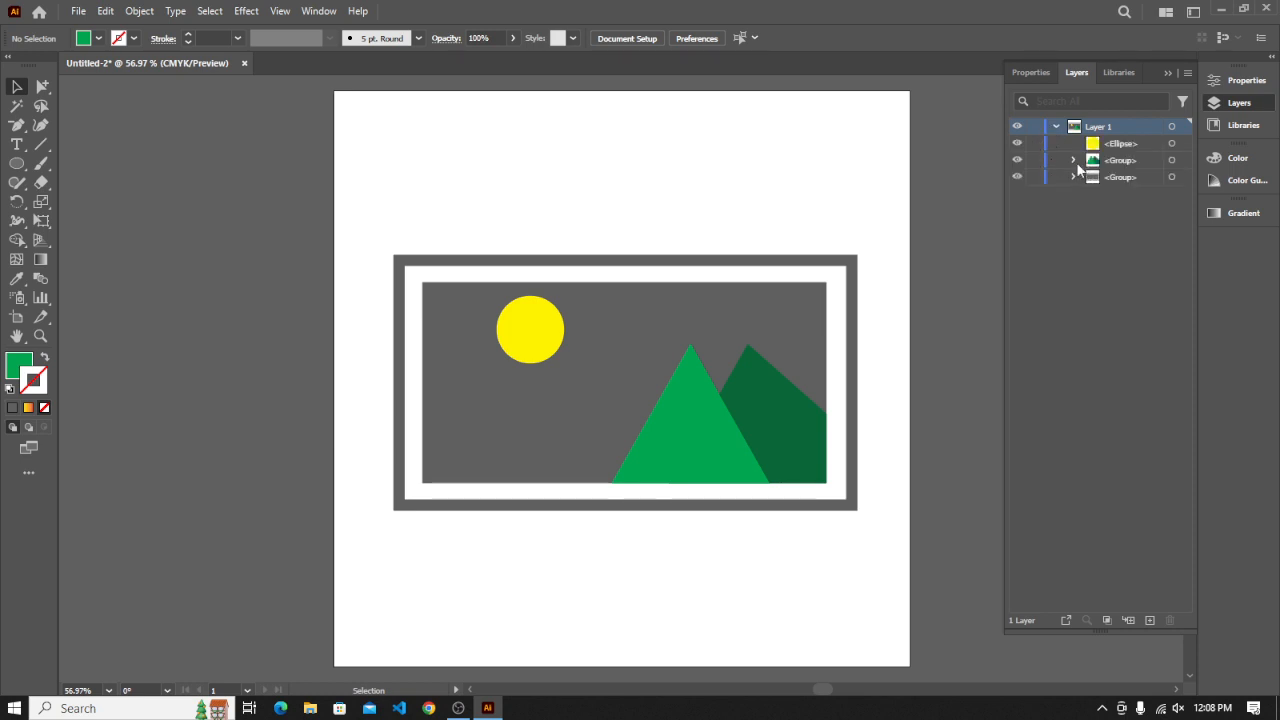
pyautogui.click(1074, 161)
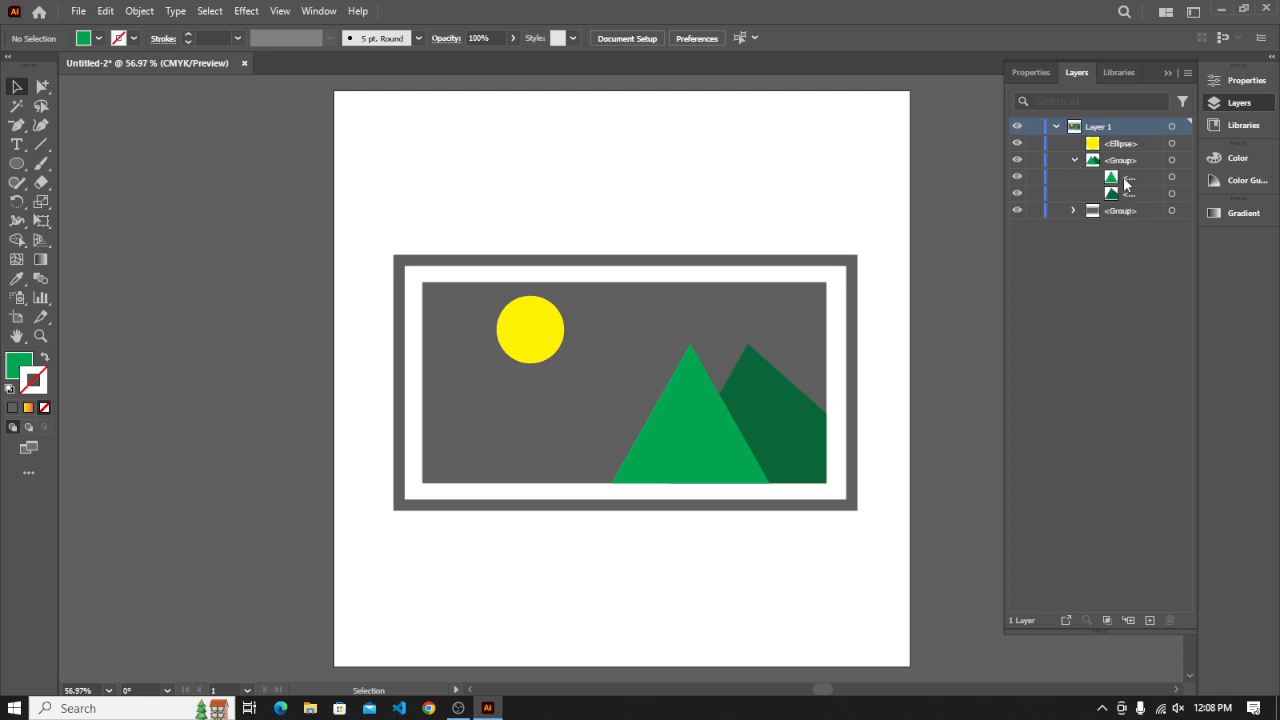
pyautogui.click(1074, 161)
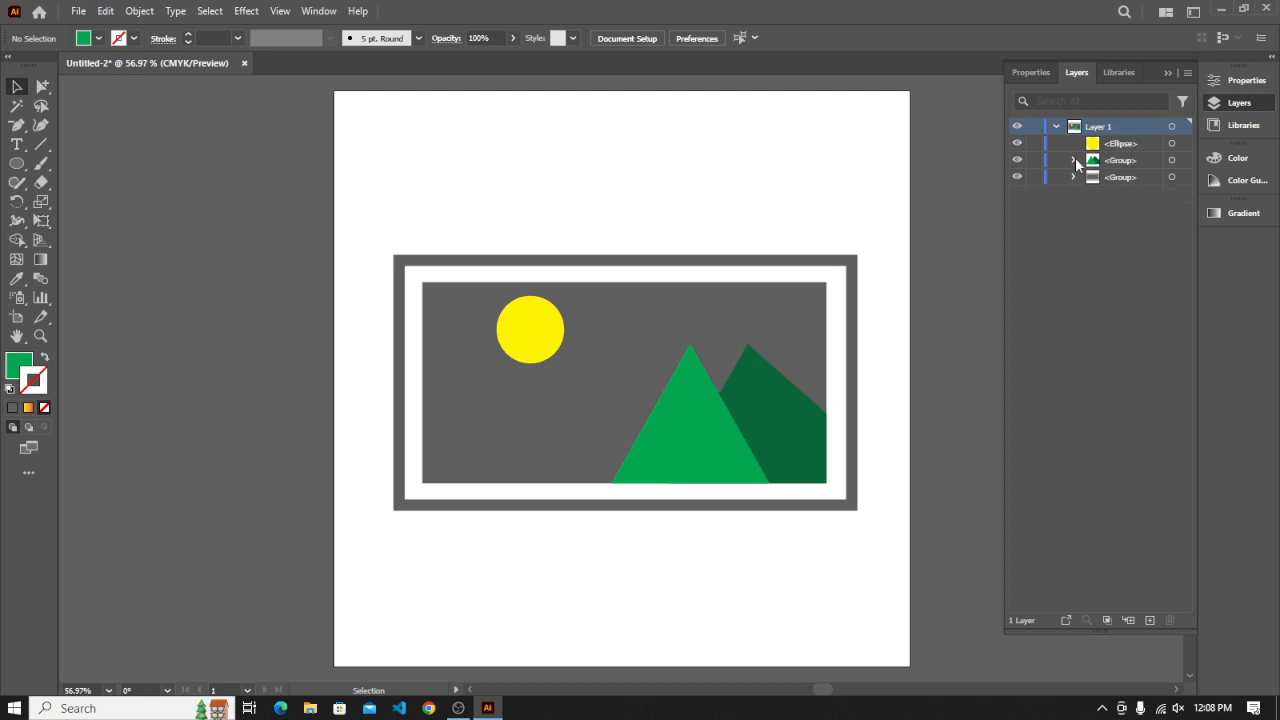
# Expand the frame group in the layer list, and toggle the outer frame's visibility off and back on
pyautogui.click(1075, 178)
pyautogui.click(1018, 211)
pyautogui.click(1018, 211)
pyautogui.click(1018, 211)
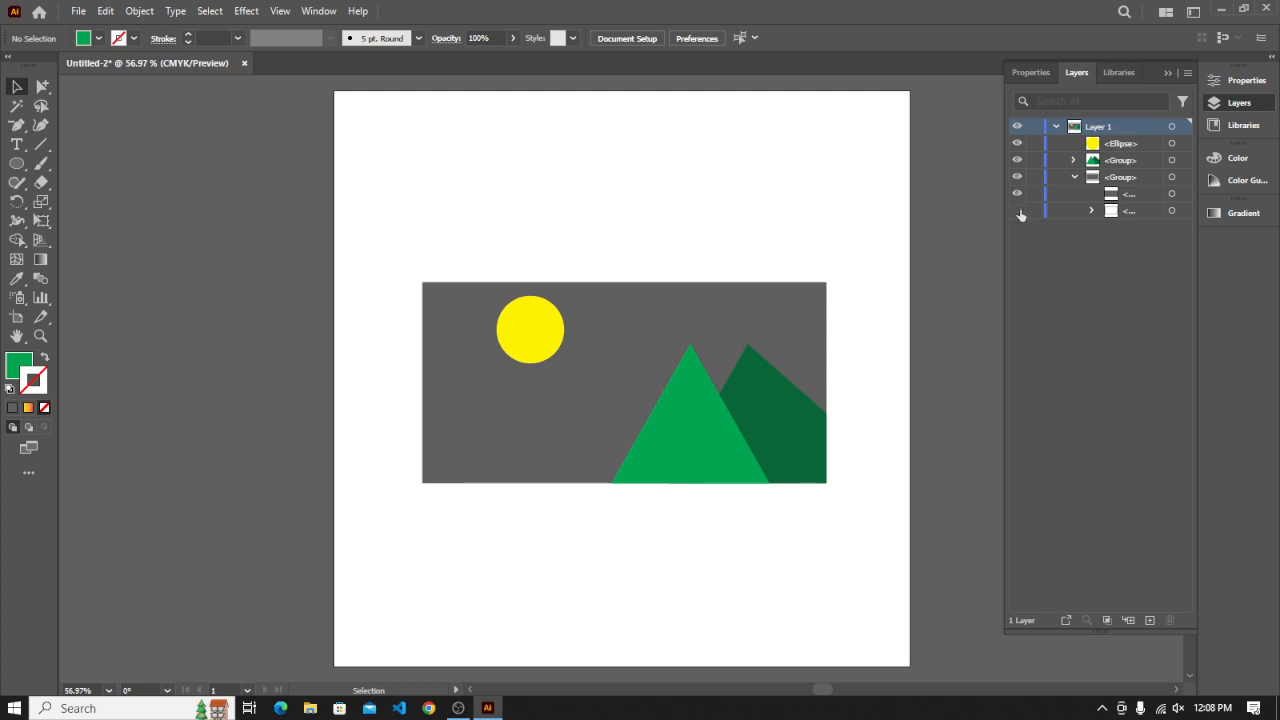
pyautogui.click(1018, 211)
pyautogui.click(1018, 211)
pyautogui.click(1018, 211)
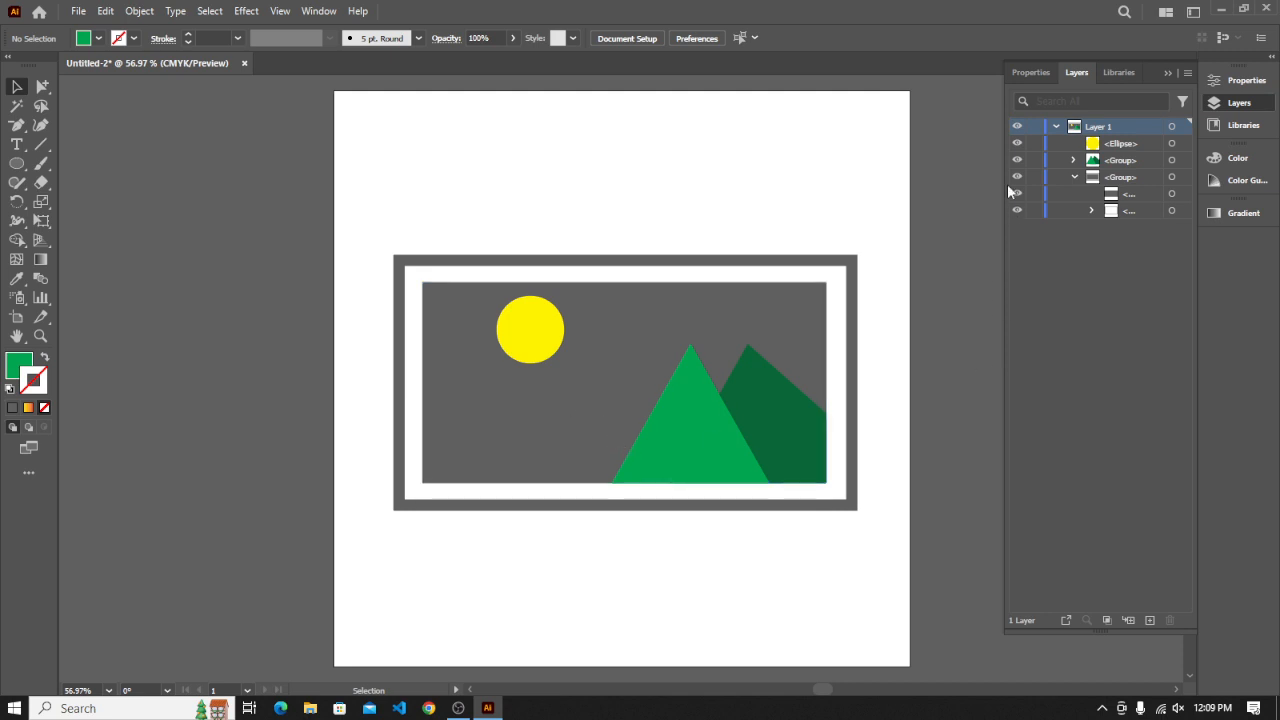
# Toggle the mountain group's visibility off and on, and briefly expand the group to examine its contents
pyautogui.click(1017, 160)
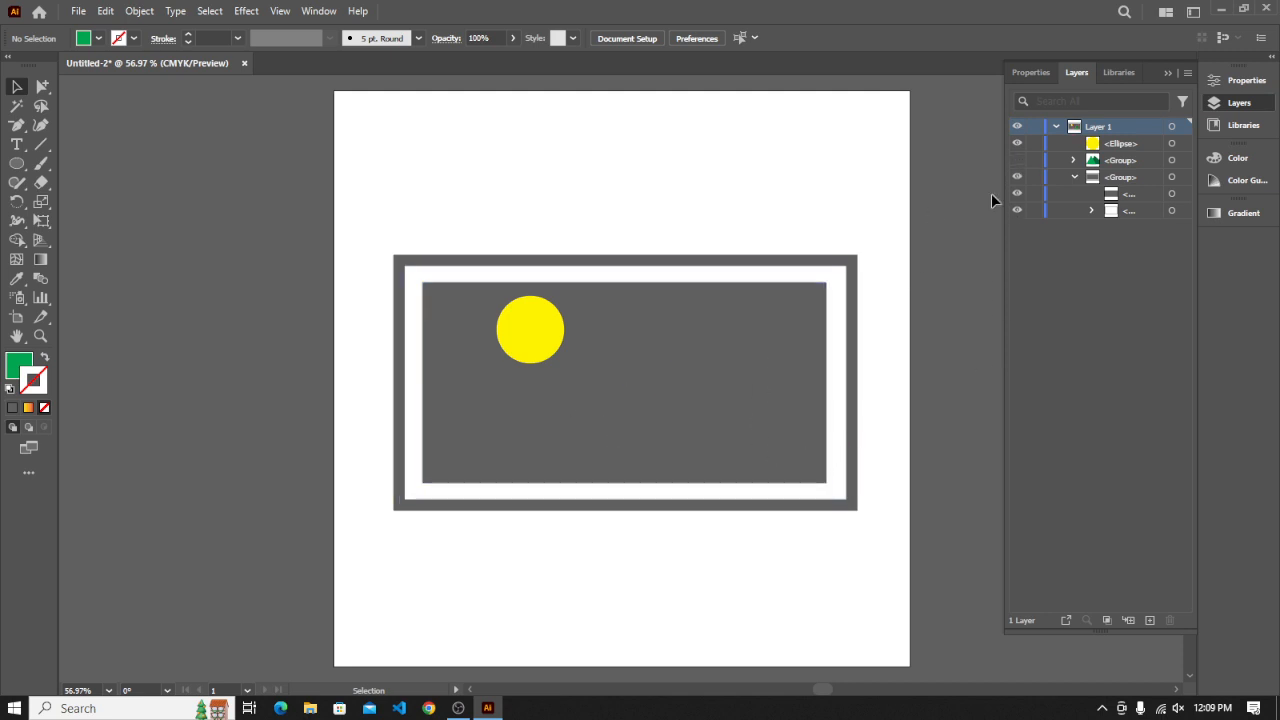
pyautogui.click(1017, 160)
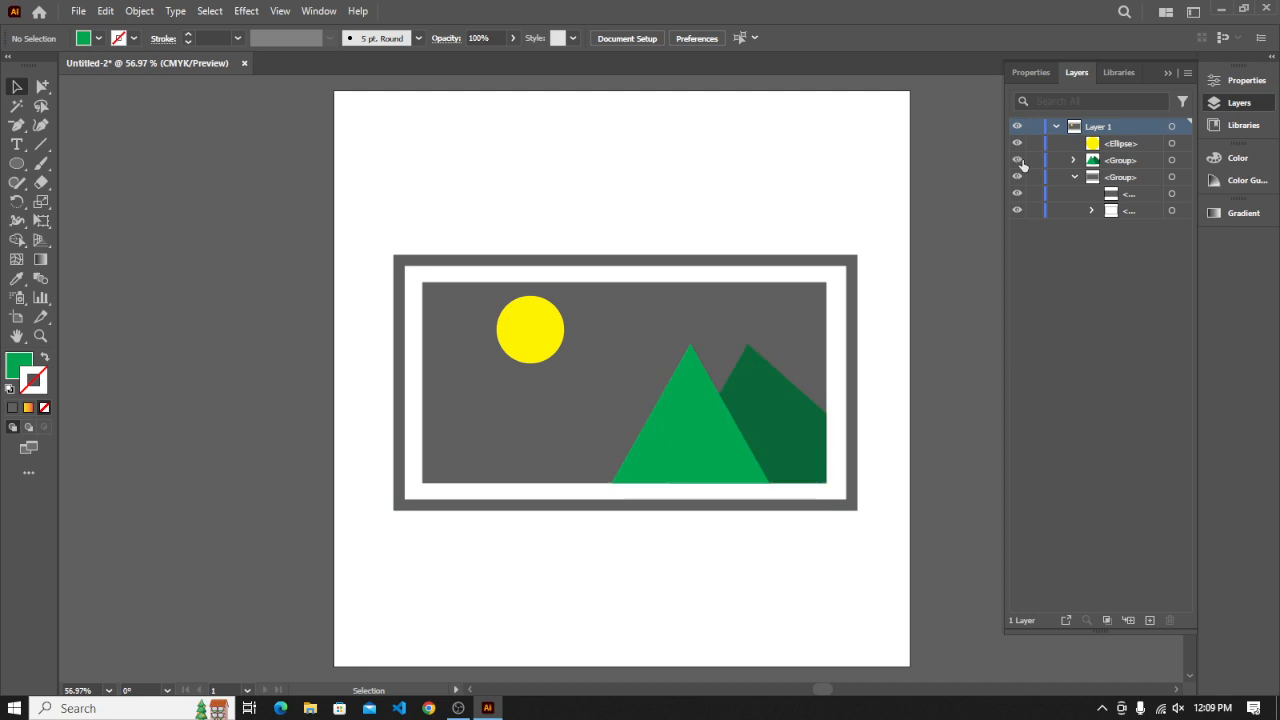
pyautogui.click(1074, 157)
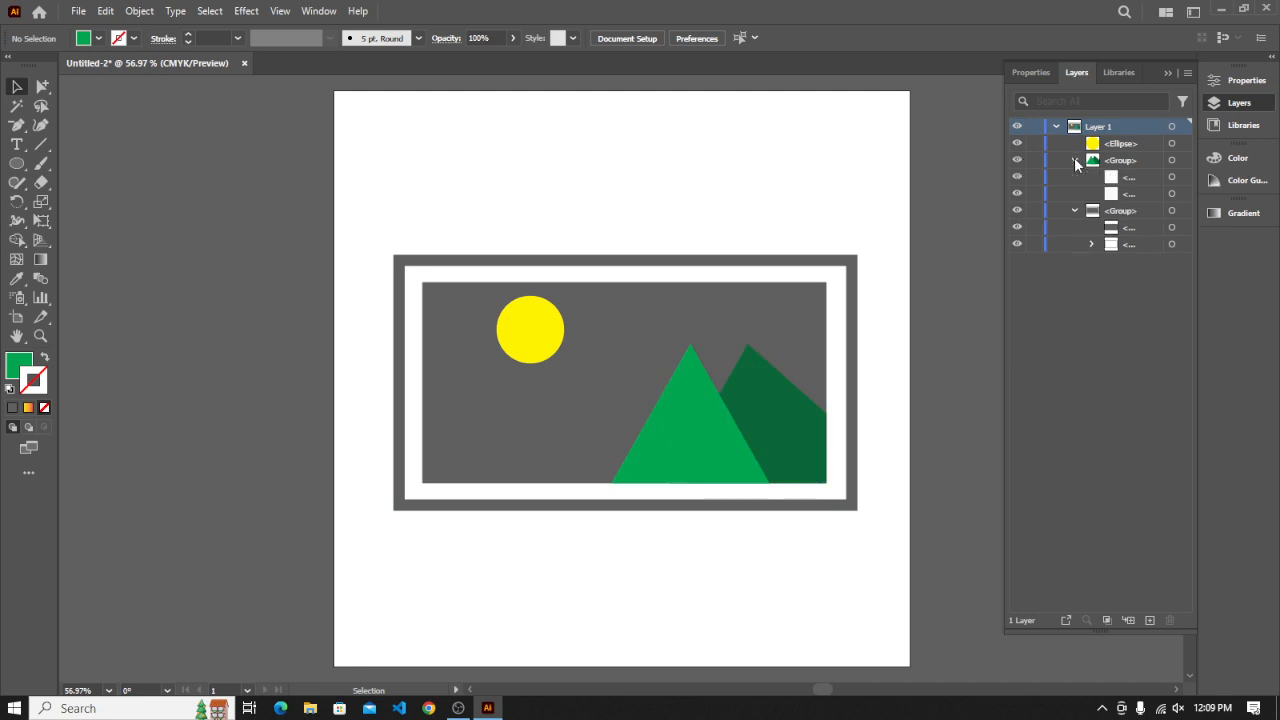
pyautogui.click(1073, 158)
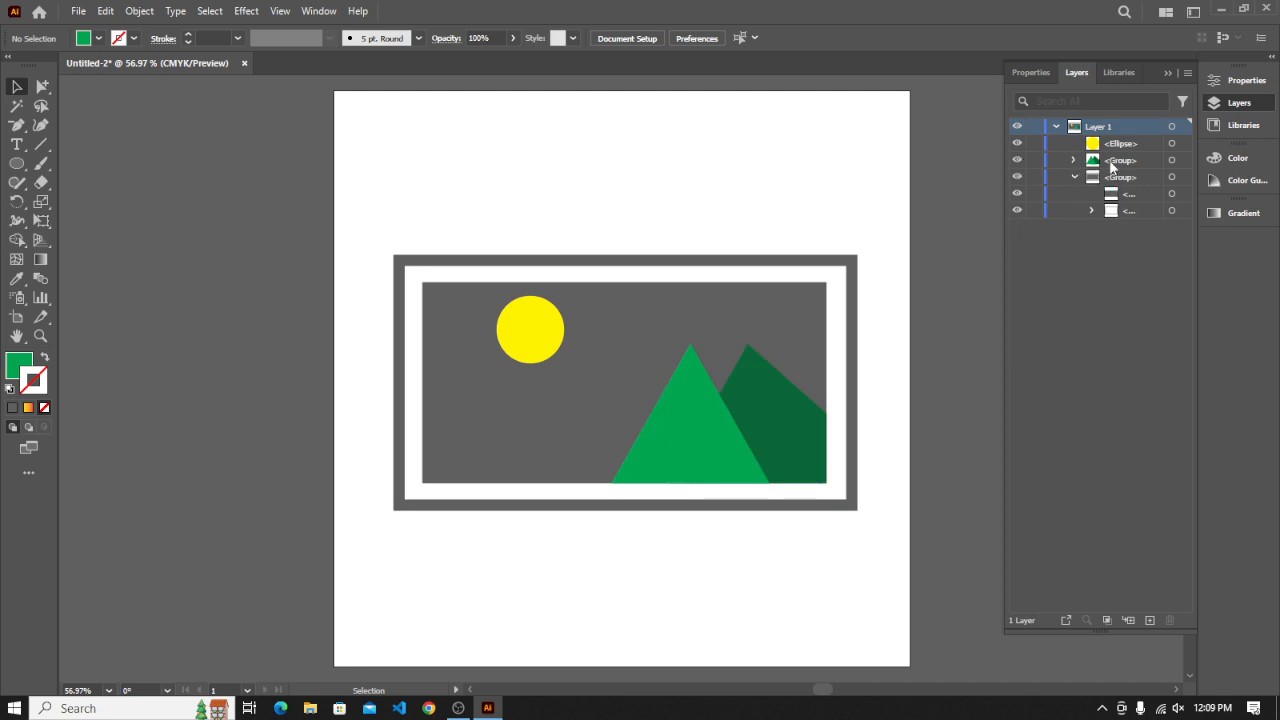
pyautogui.click(1017, 160)
pyautogui.click(1017, 160)
# Toggle the visibility of the frame group and of the sun ellipse, and collapse the frame group in the layer list
pyautogui.click(1017, 177)
pyautogui.click(1017, 177)
pyautogui.click(1075, 177)
pyautogui.click(1017, 143)
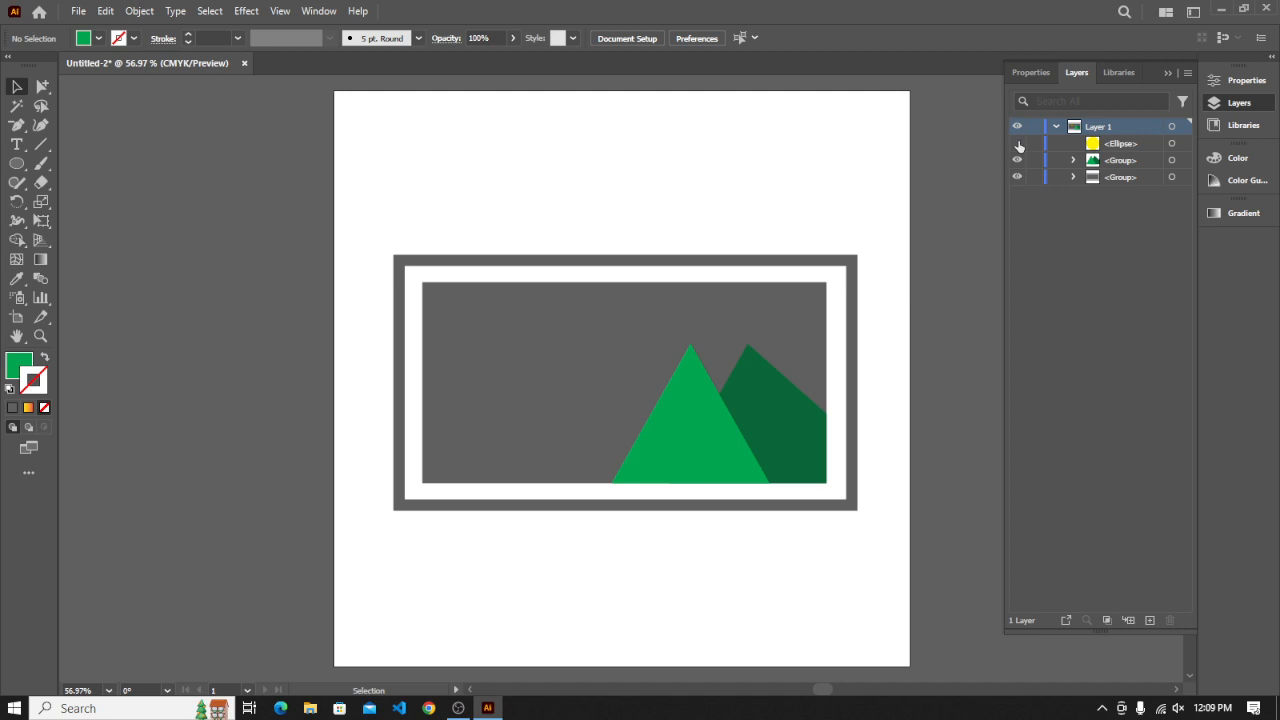
pyautogui.click(1017, 143)
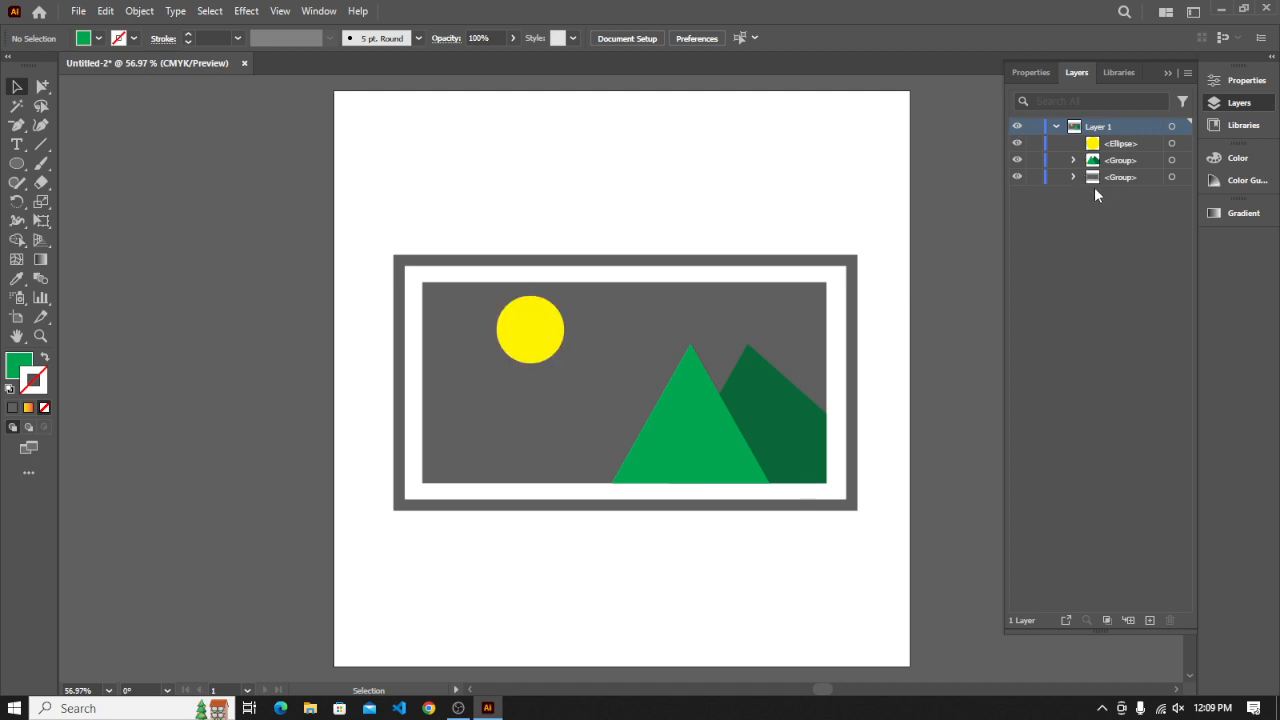
# Activate the Ellipse tool with Layer 1 deselected, and put the layer list away
pyautogui.click(1097, 226)
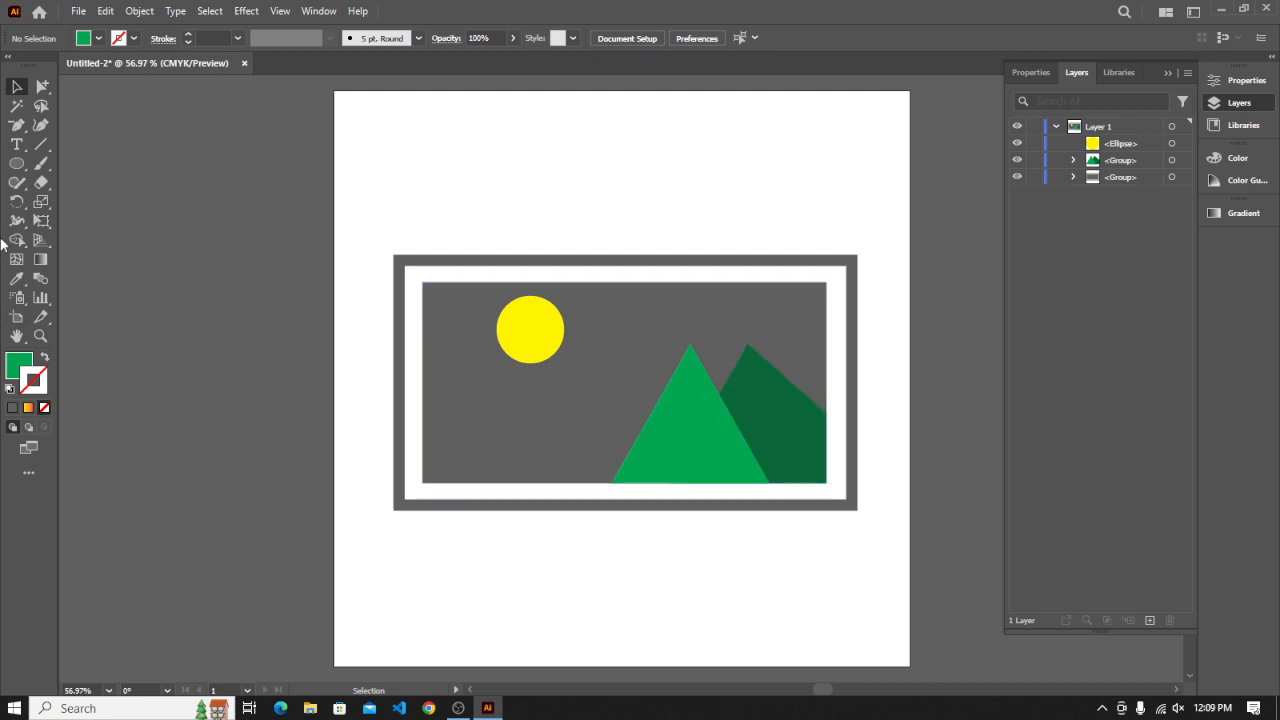
pyautogui.moveTo(17, 163); pyautogui.dragTo(60, 194)
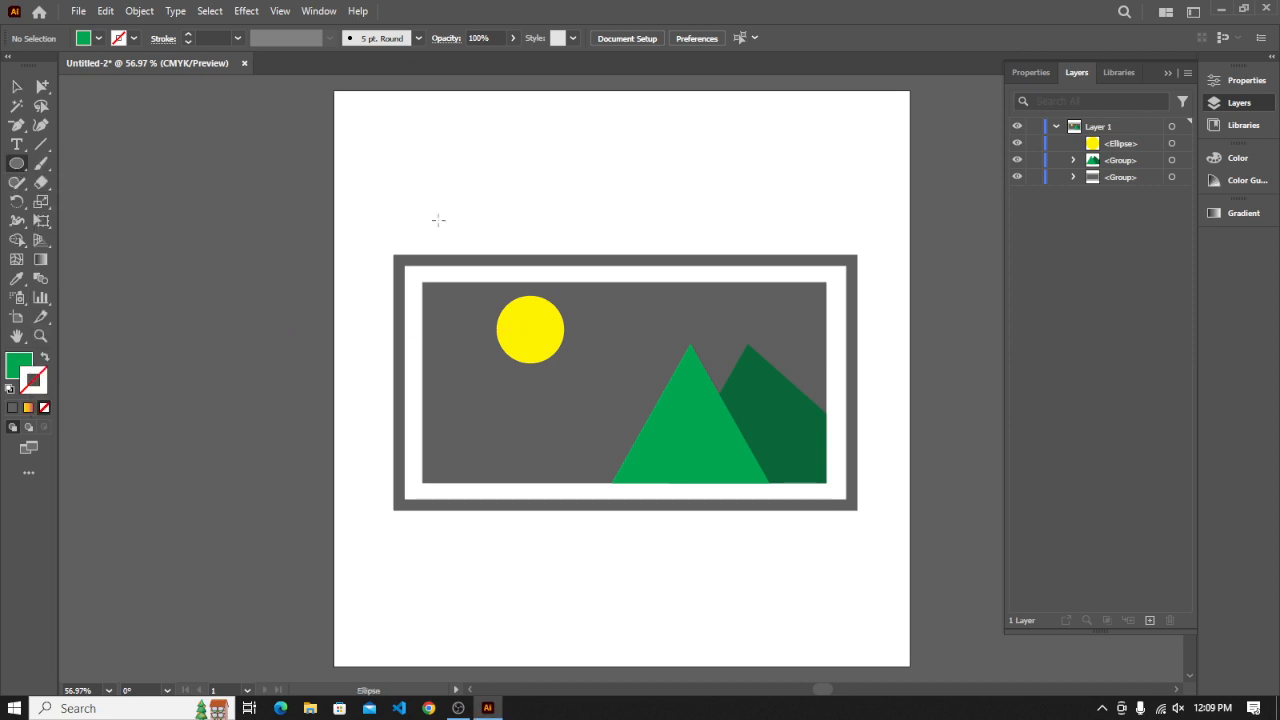
pyautogui.click(1167, 73)
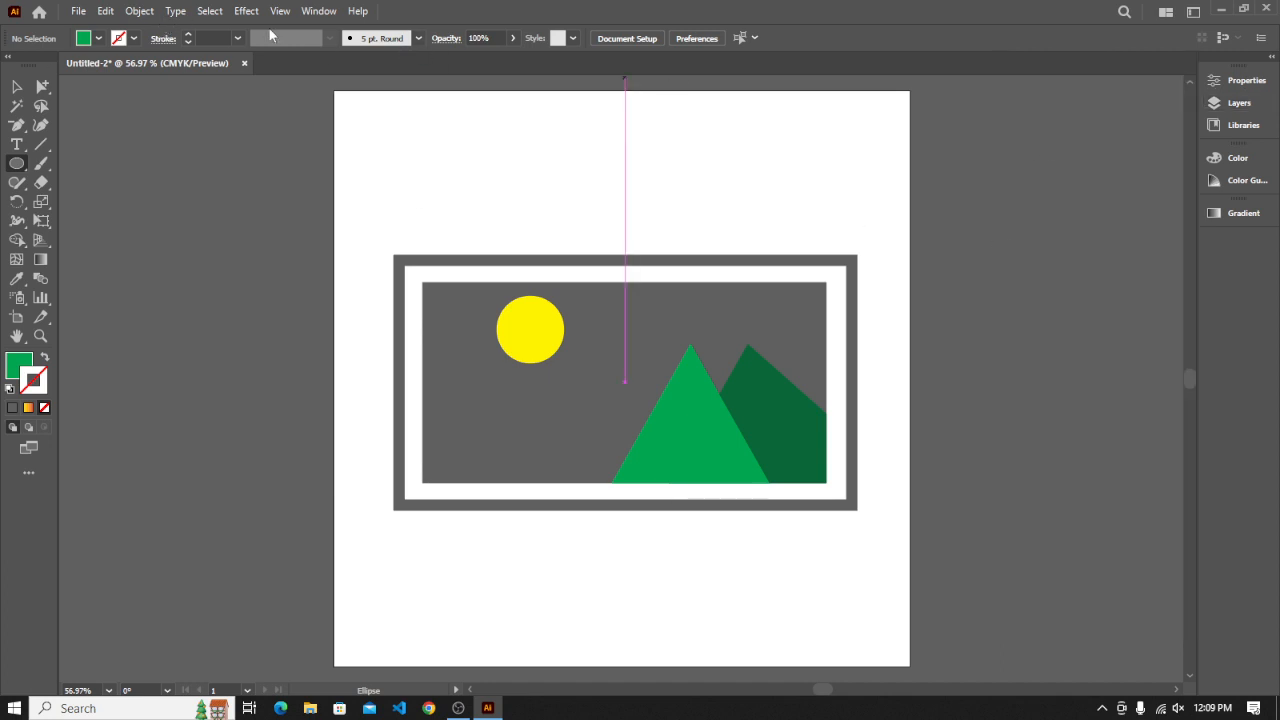
# Display the document's Symbols collection
pyautogui.click(314, 12)
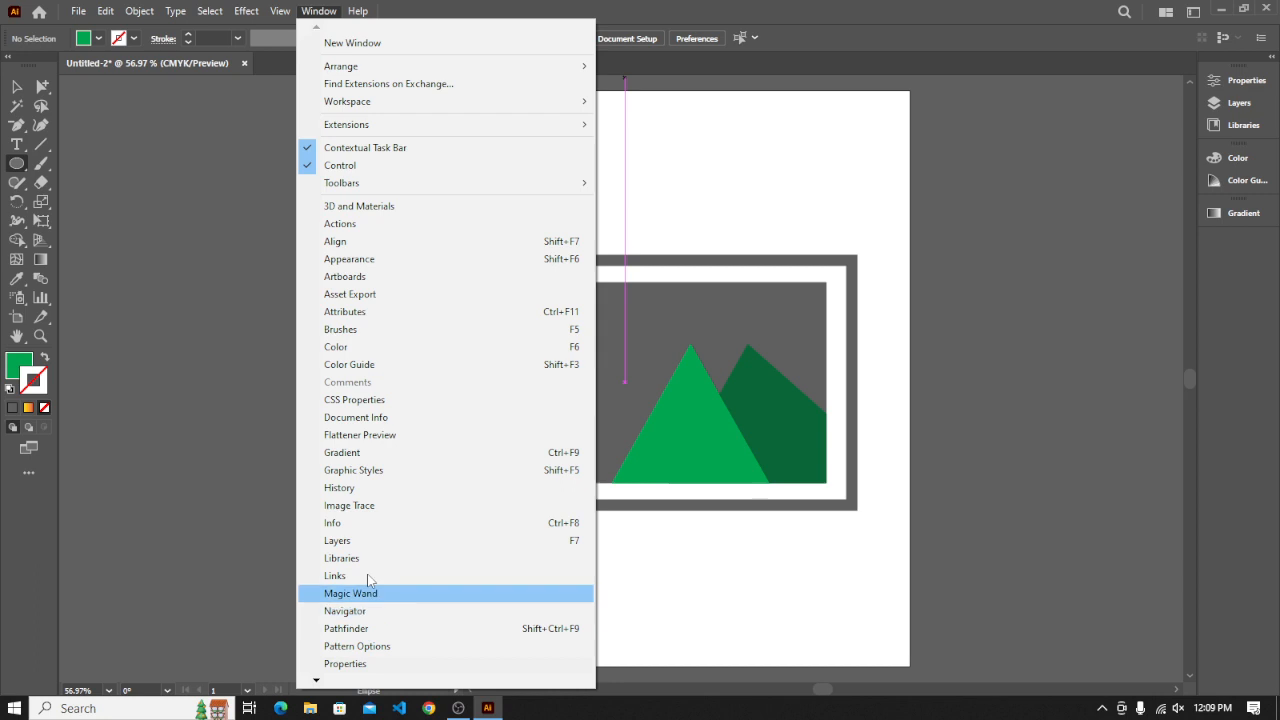
pyautogui.moveTo(342, 682)
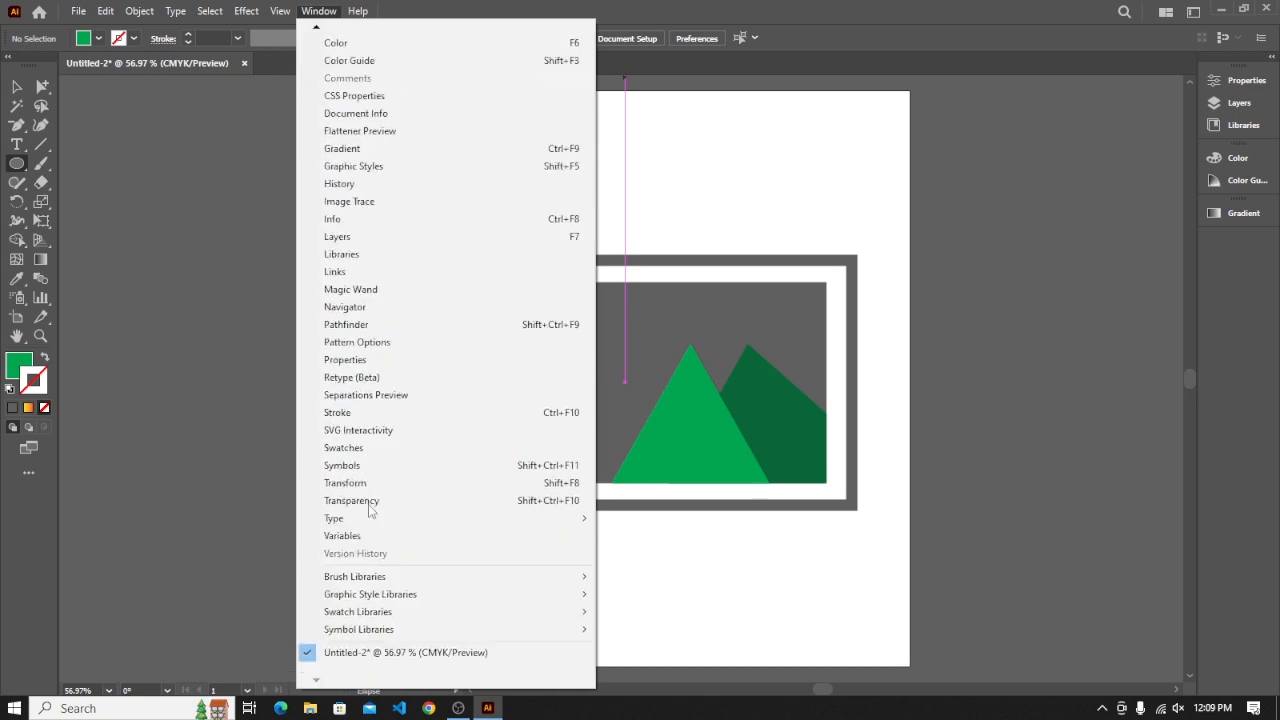
pyautogui.click(390, 470)
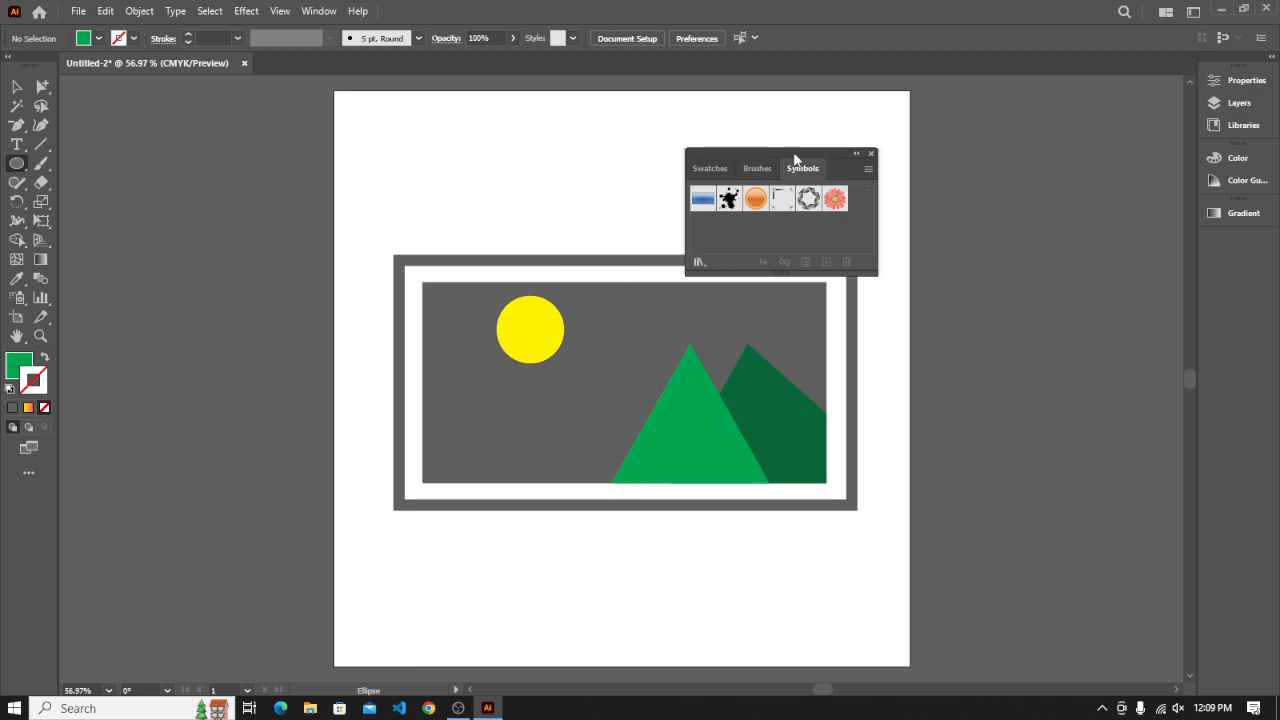
# Move the Symbols collection aside, open the Mad Science symbol library in an enlarged window, and go back to the Indigenous library
pyautogui.moveTo(797, 163); pyautogui.dragTo(1114, 247)
pyautogui.click(1015, 345)
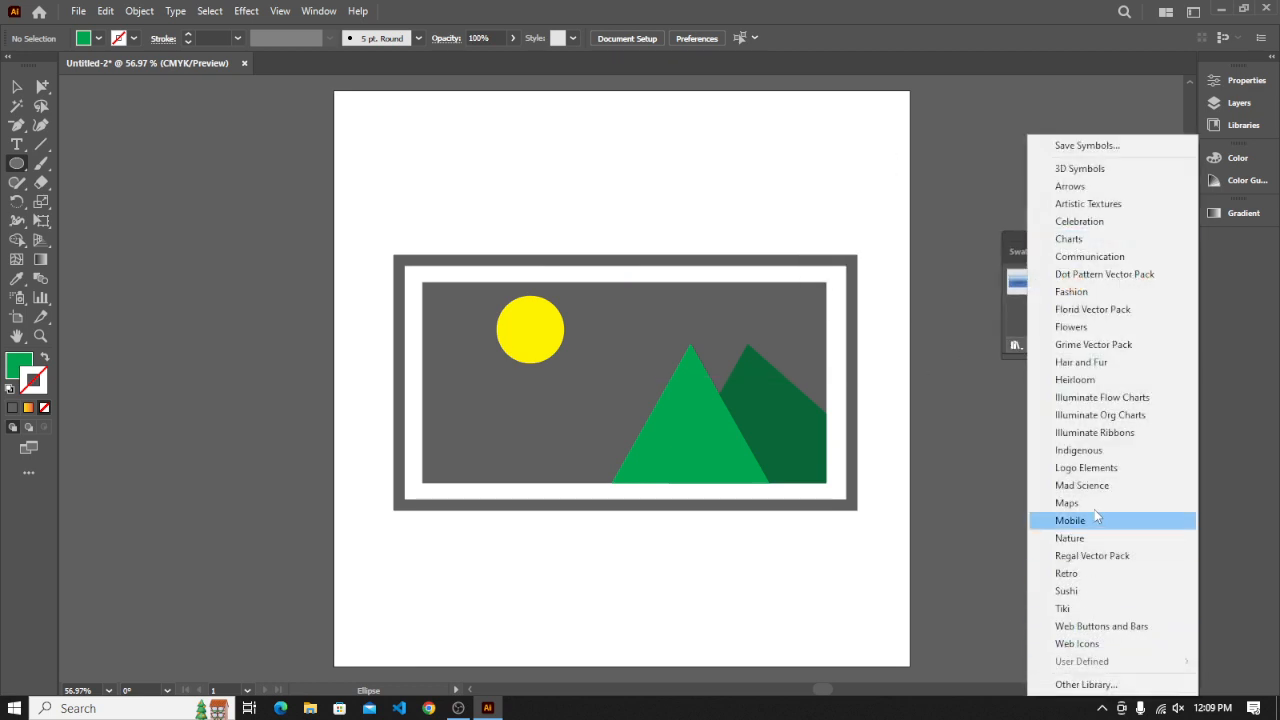
pyautogui.click(1085, 485)
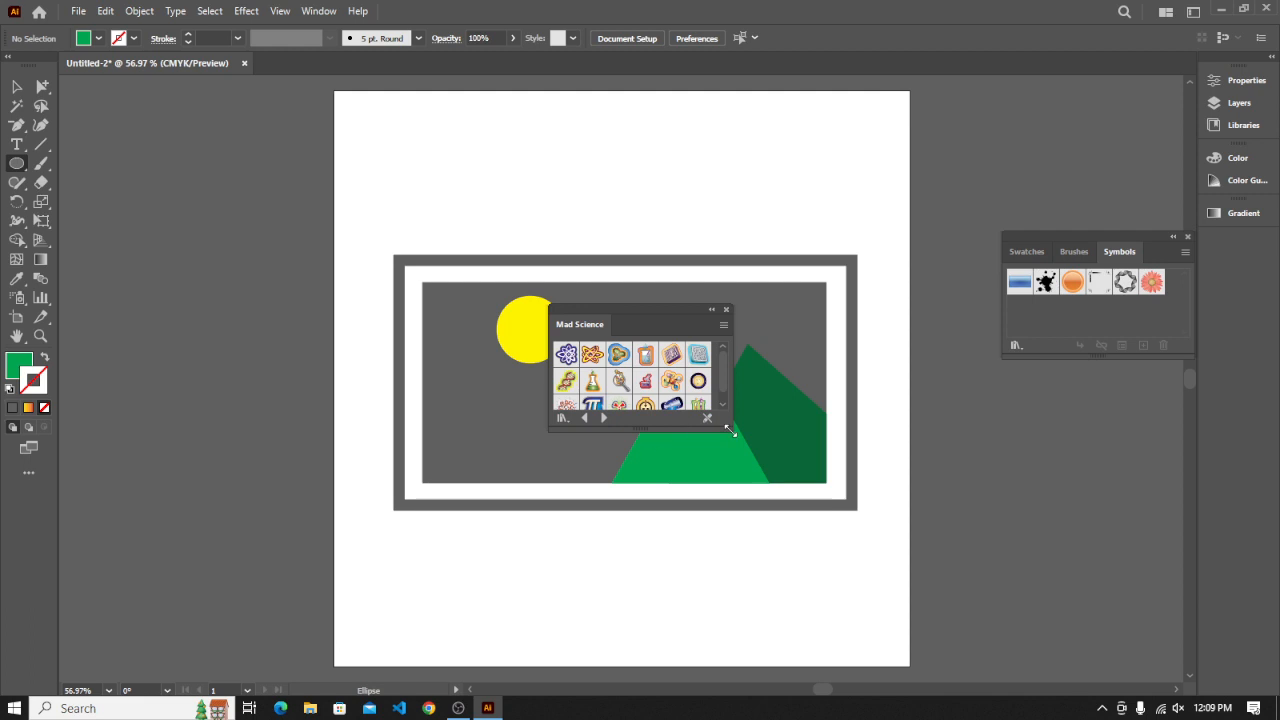
pyautogui.moveTo(728, 430); pyautogui.dragTo(1029, 569)
pyautogui.moveTo(805, 340); pyautogui.dragTo(1002, 357)
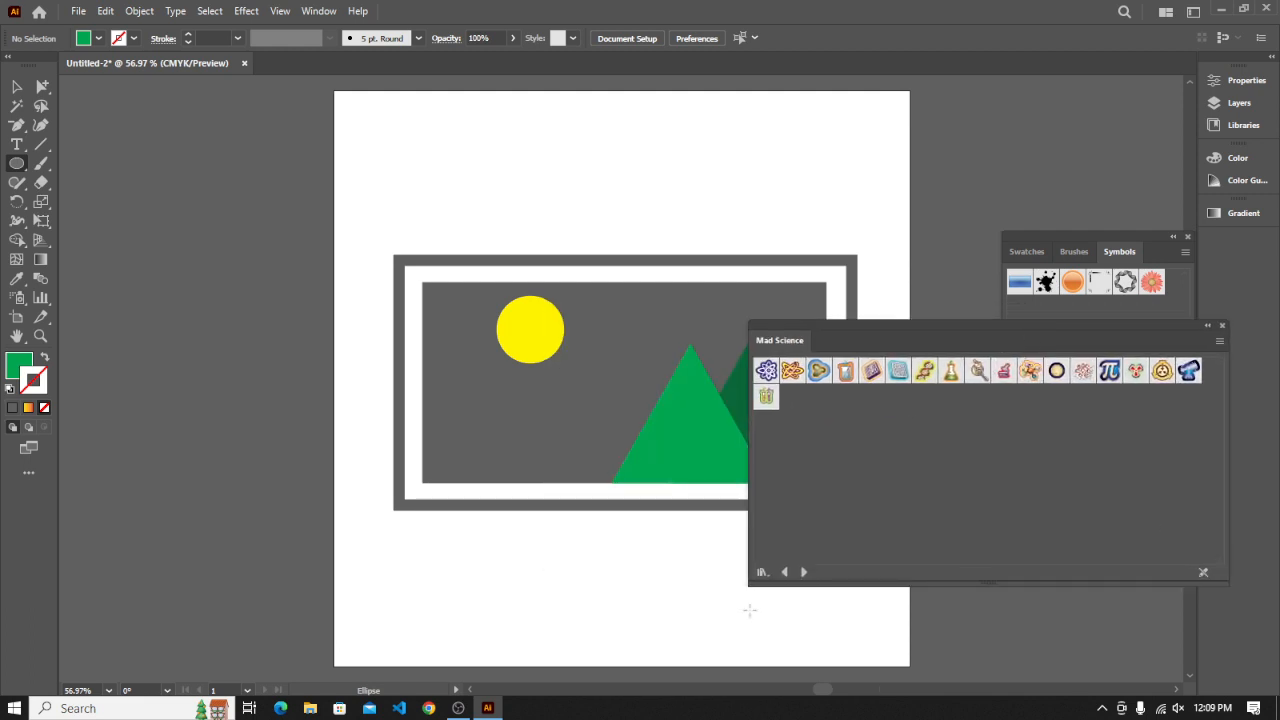
pyautogui.click(784, 571)
pyautogui.click(784, 571)
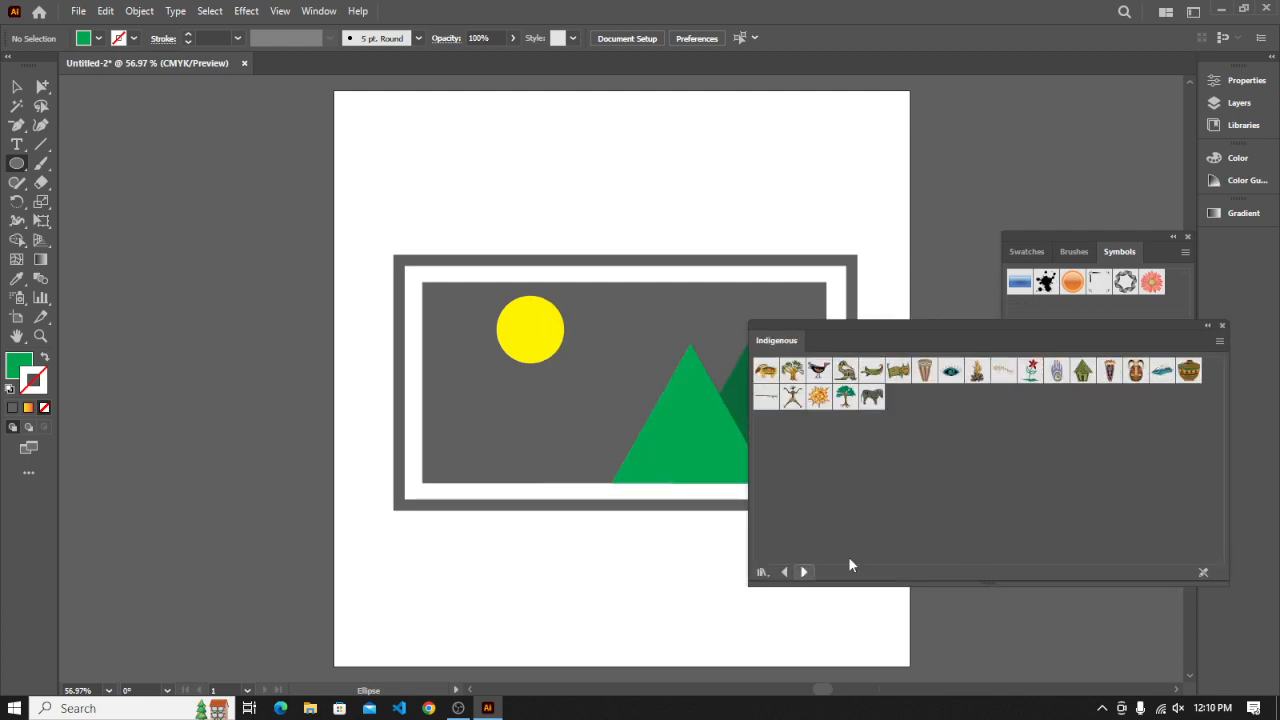
# Place the Tree symbol from the Indigenous library on the artboard below the frame, and close both symbol collections
pyautogui.moveTo(848, 398); pyautogui.dragTo(652, 594)
pyautogui.click(1223, 326)
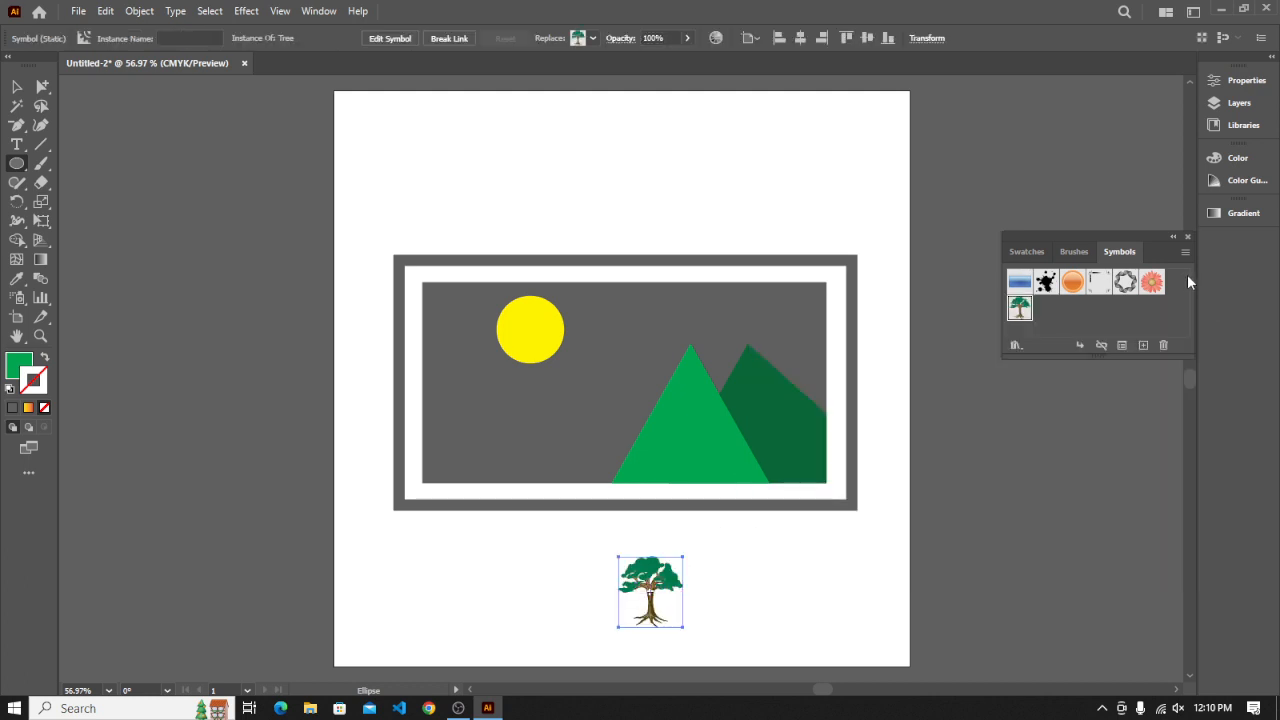
pyautogui.click(1188, 238)
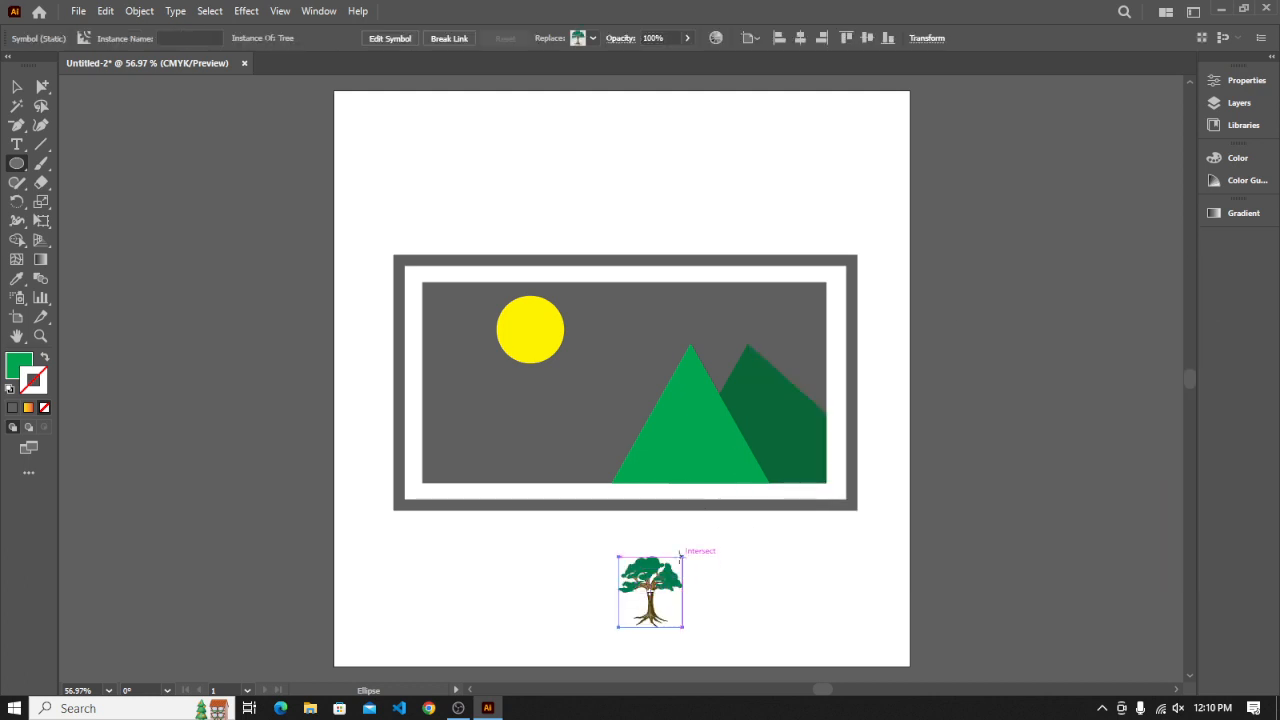
# Enlarge the tree proportionally to the height of the frame's inner grey area and position it in front of the mountains
pyautogui.press('v')
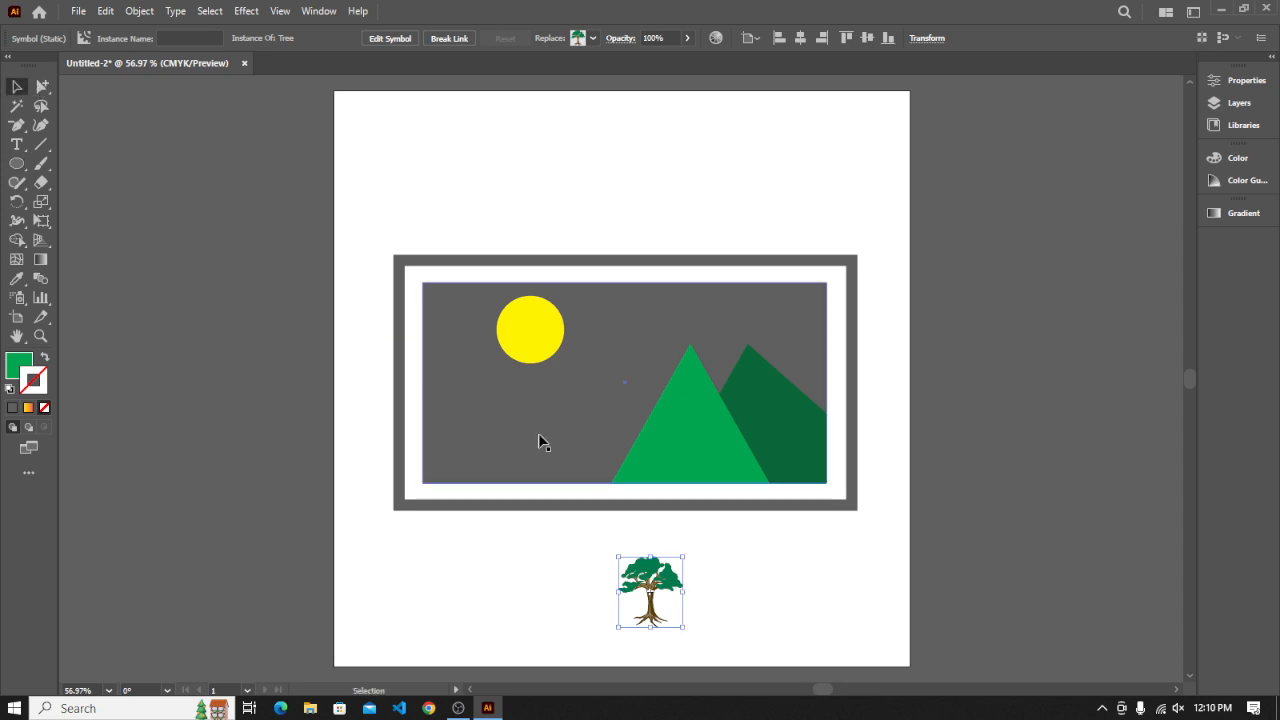
pyautogui.moveTo(686, 560); pyautogui.dragTo(760, 380)
pyautogui.moveTo(686, 567)
pyautogui.mouseDown()
pyautogui.moveTo(727, 361)
pyautogui.moveTo(704, 393)
pyautogui.moveTo(673, 563)
pyautogui.mouseUp()
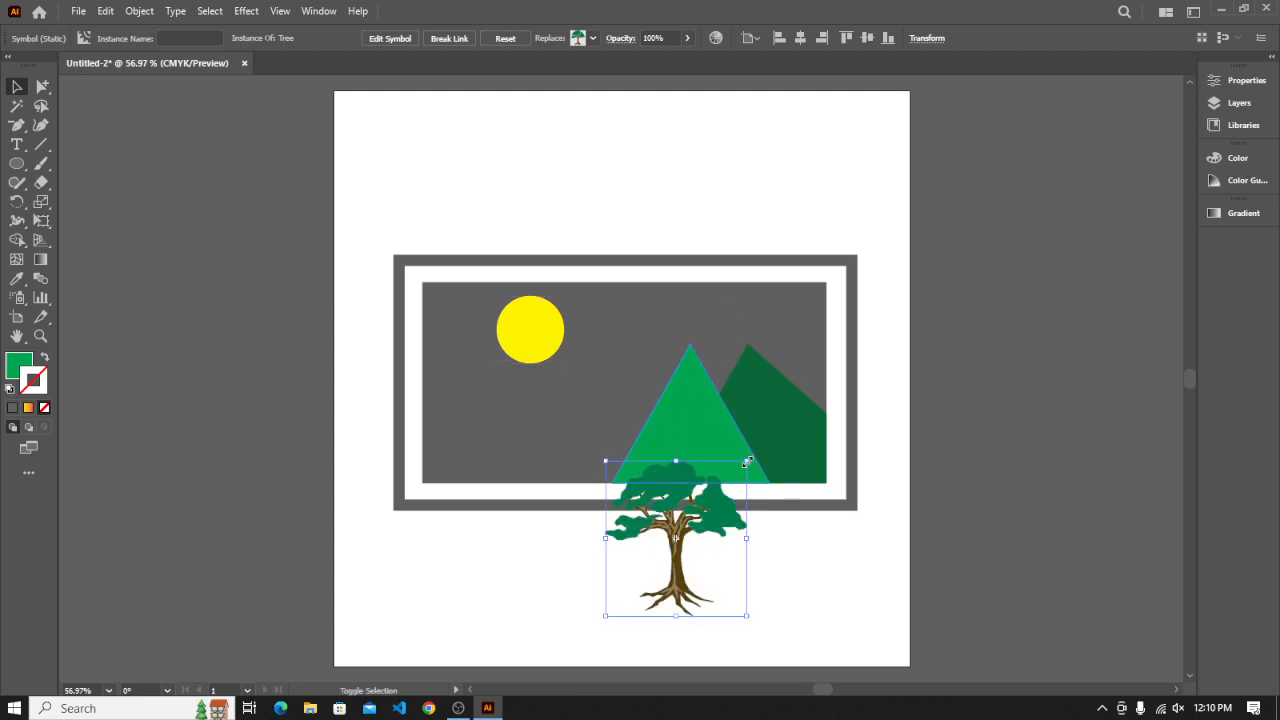
pyautogui.moveTo(751, 463); pyautogui.dragTo(820, 381)
pyautogui.moveTo(727, 551); pyautogui.dragTo(728, 428)
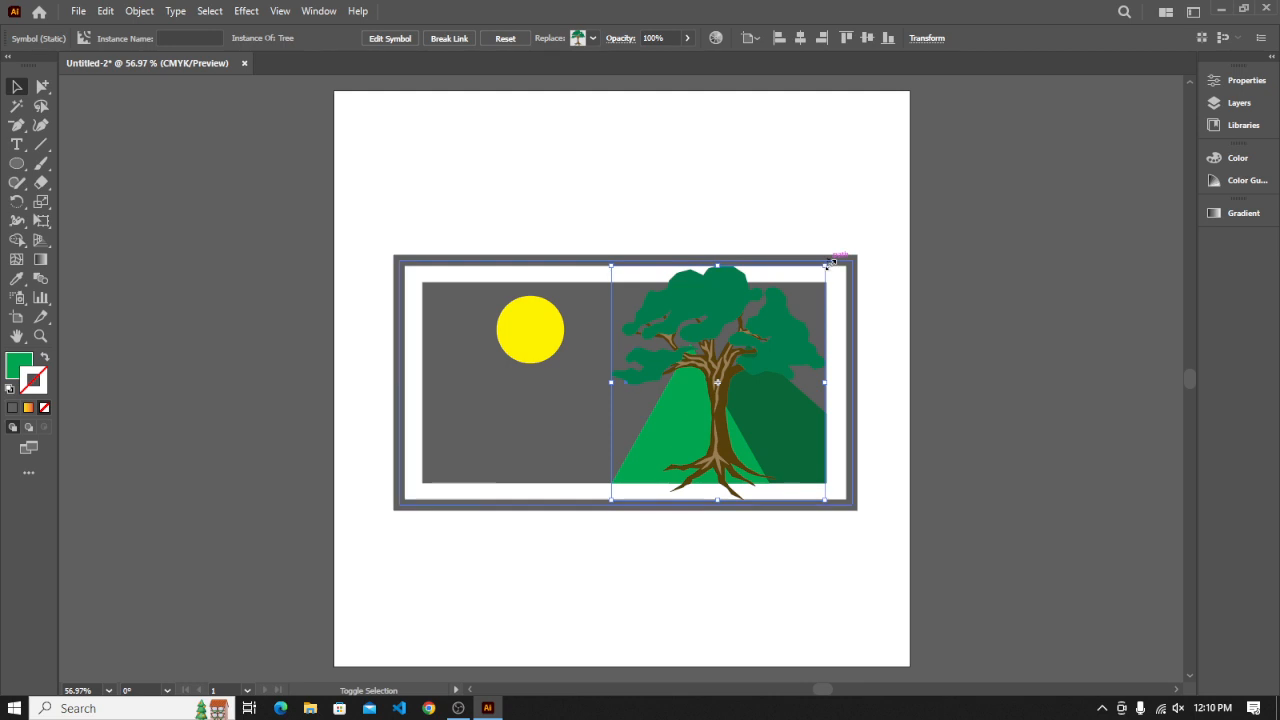
pyautogui.moveTo(818, 264); pyautogui.dragTo(794, 298)
pyautogui.moveTo(707, 452); pyautogui.dragTo(738, 432)
pyautogui.click(993, 398)
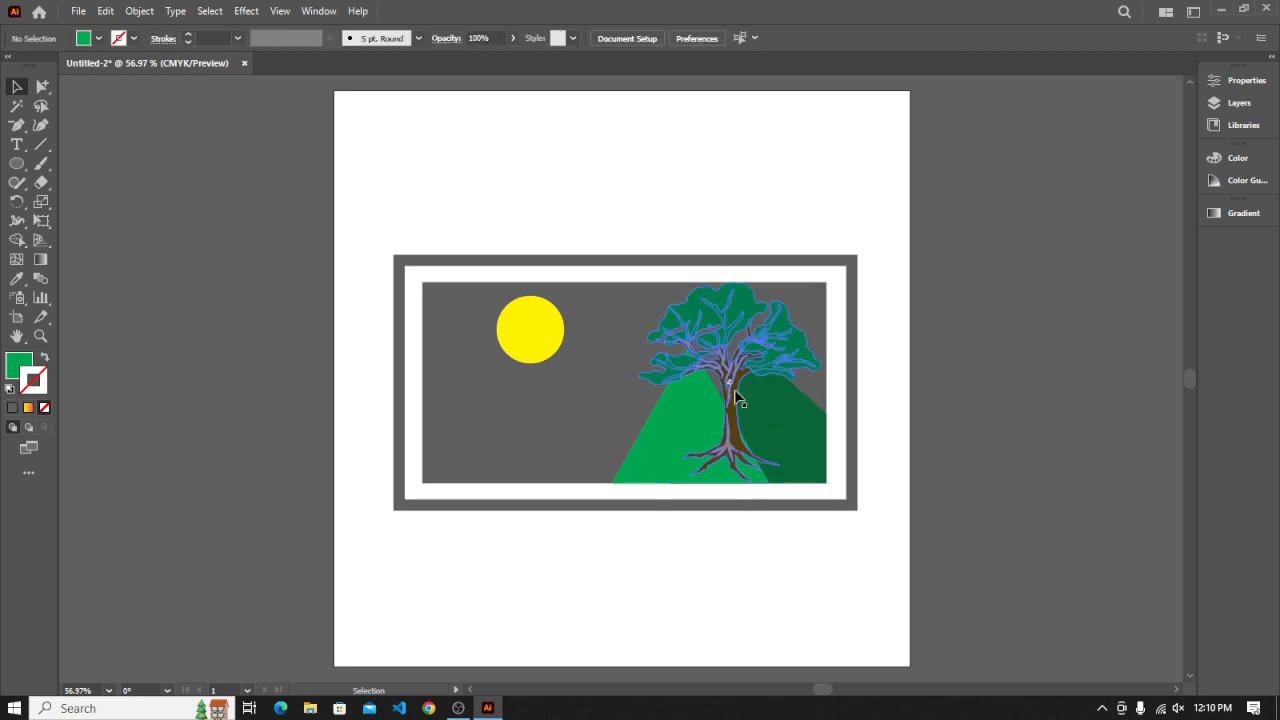
# Reorder the Tree in Layer 1 to sit between the mountain group and the frame group, and put the layer list away
pyautogui.click(763, 428)
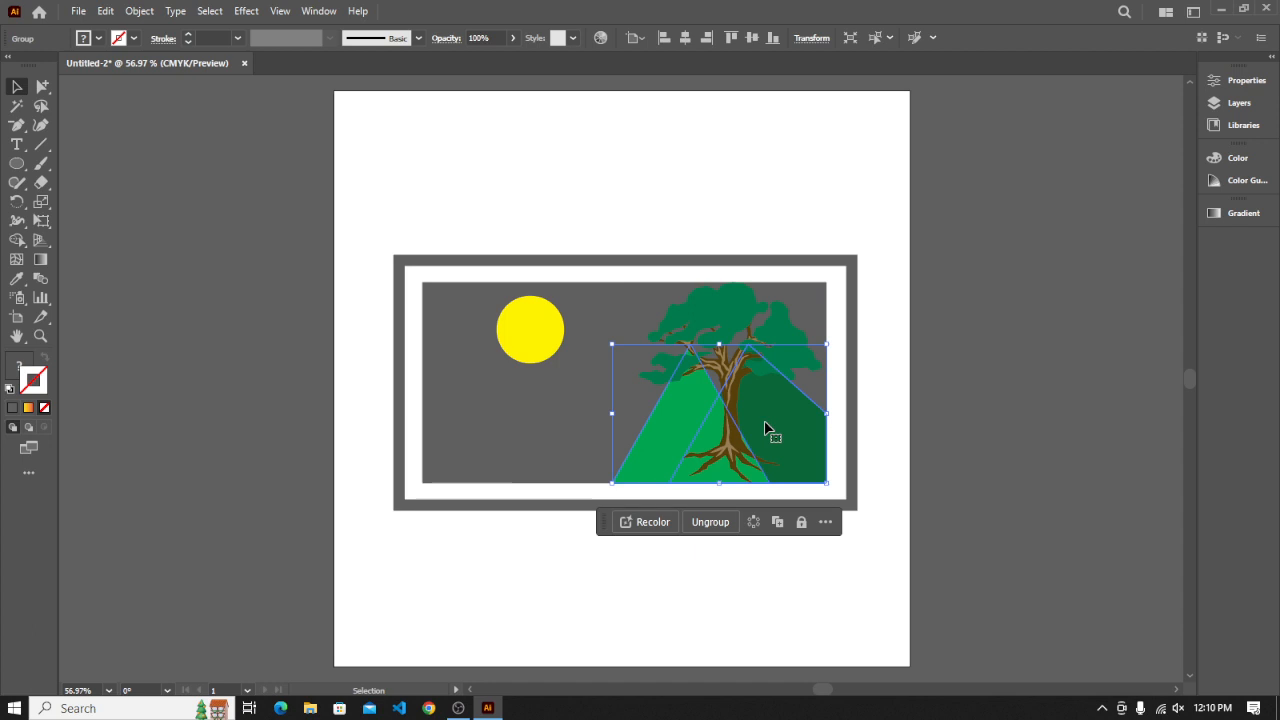
pyautogui.click(988, 356)
pyautogui.click(757, 333)
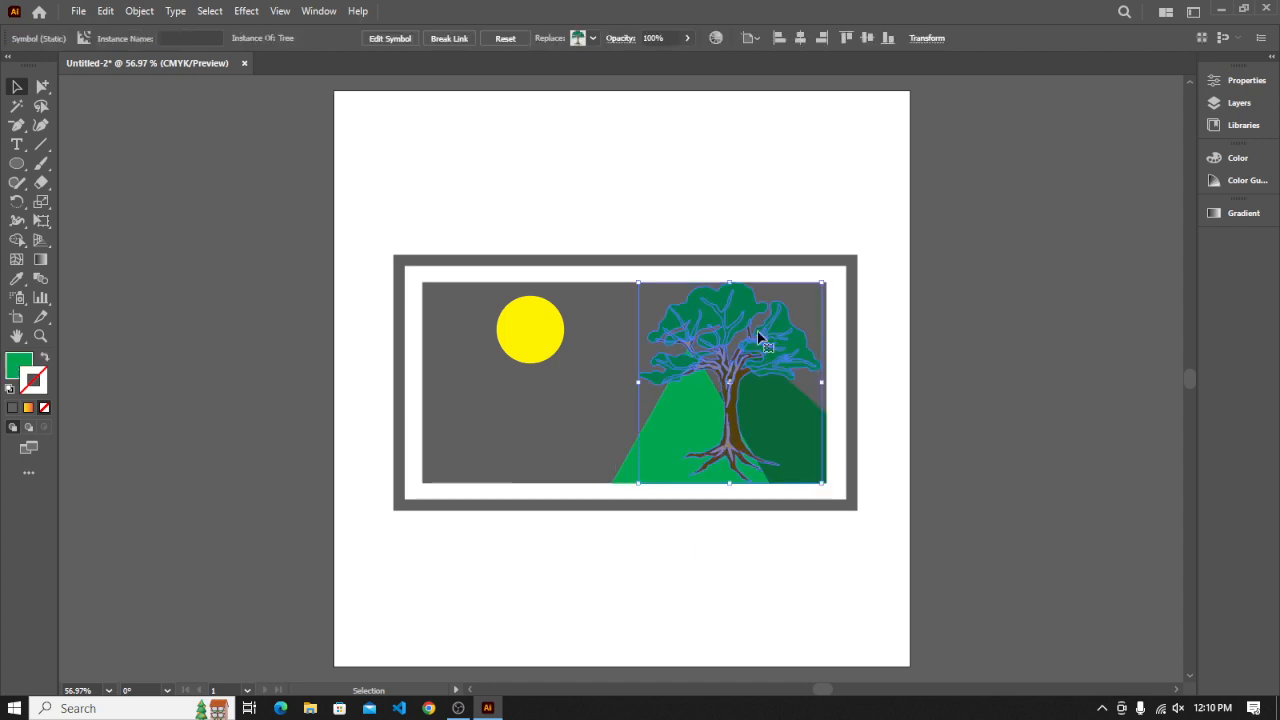
pyautogui.click(1239, 103)
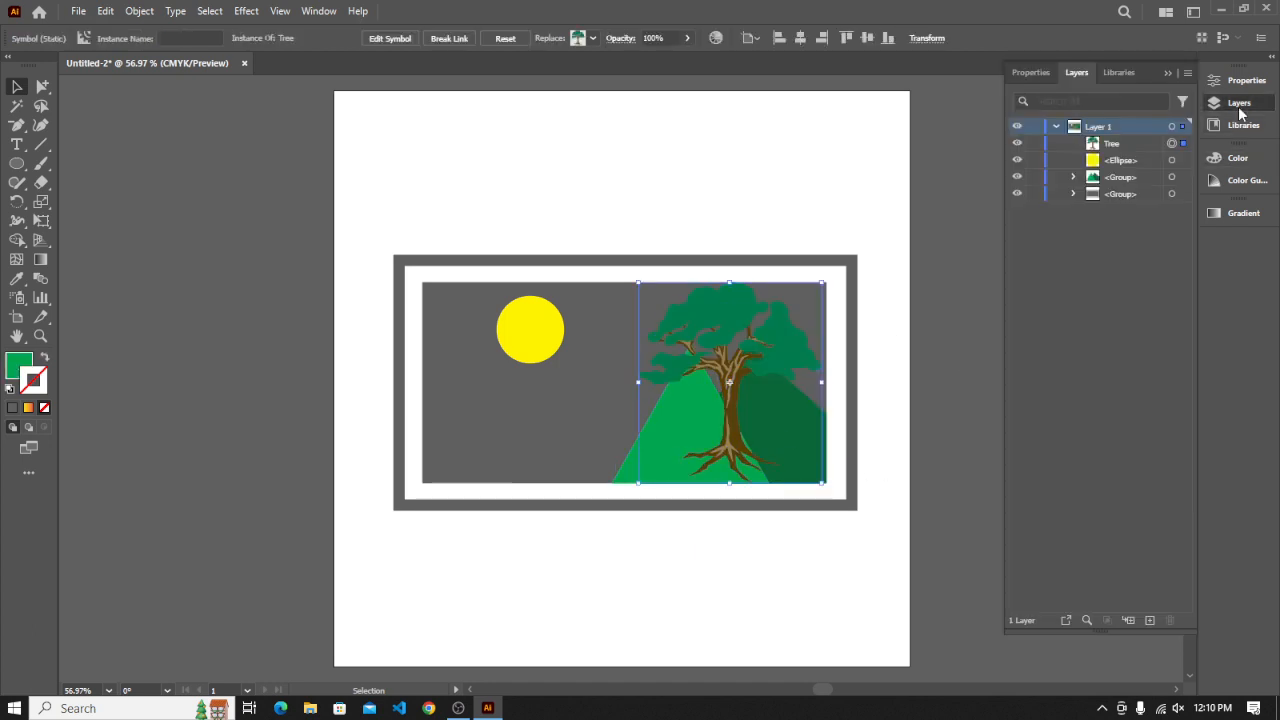
pyautogui.click(1122, 146)
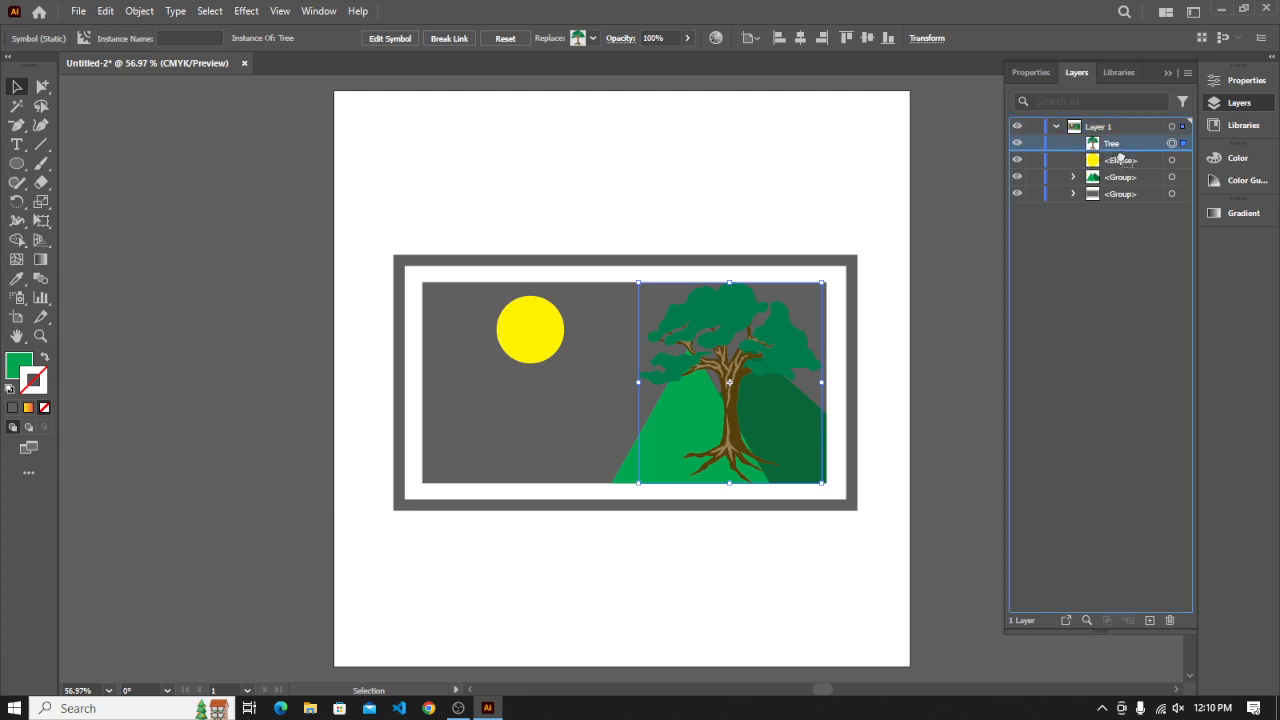
pyautogui.moveTo(1120, 157); pyautogui.dragTo(1116, 190)
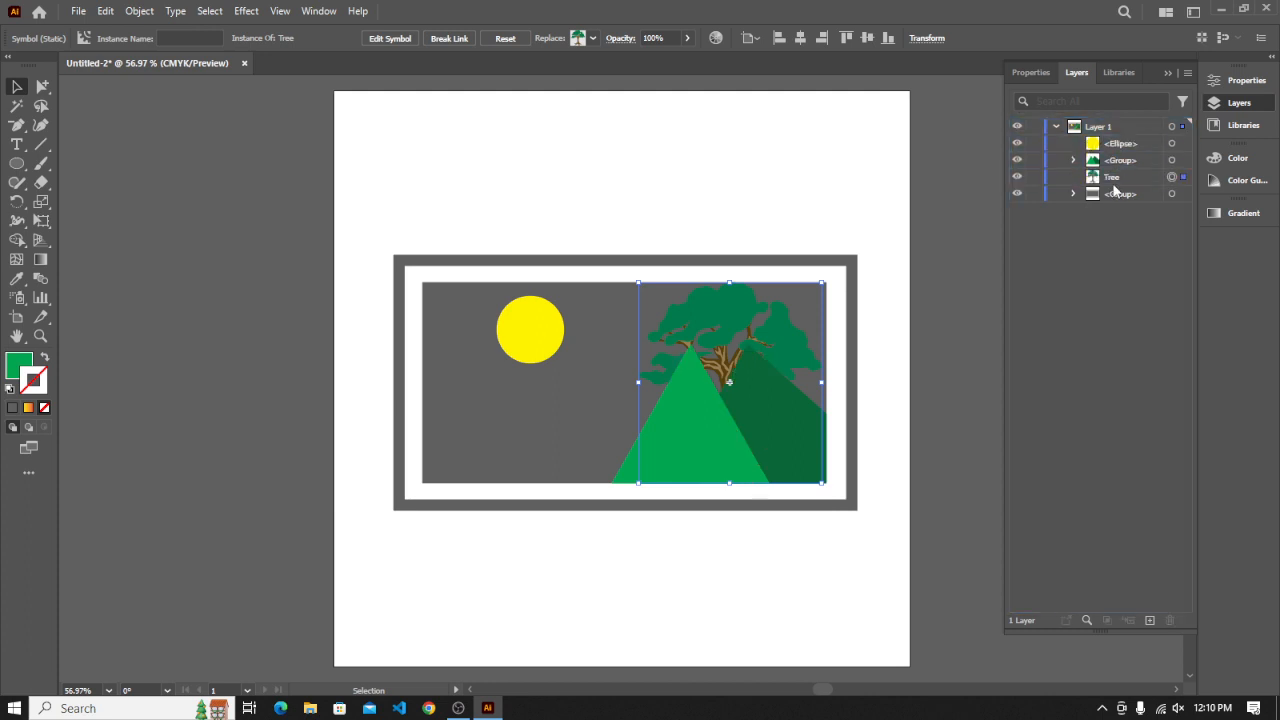
pyautogui.click(994, 325)
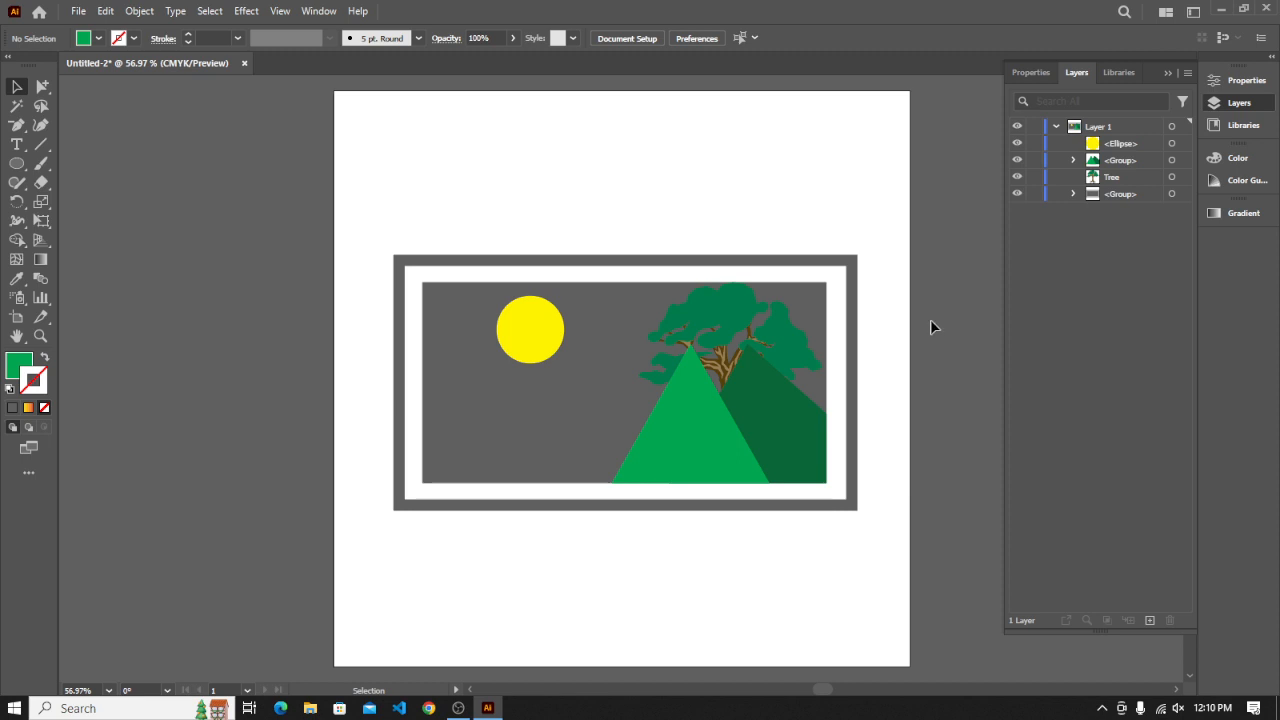
pyautogui.click(1163, 73)
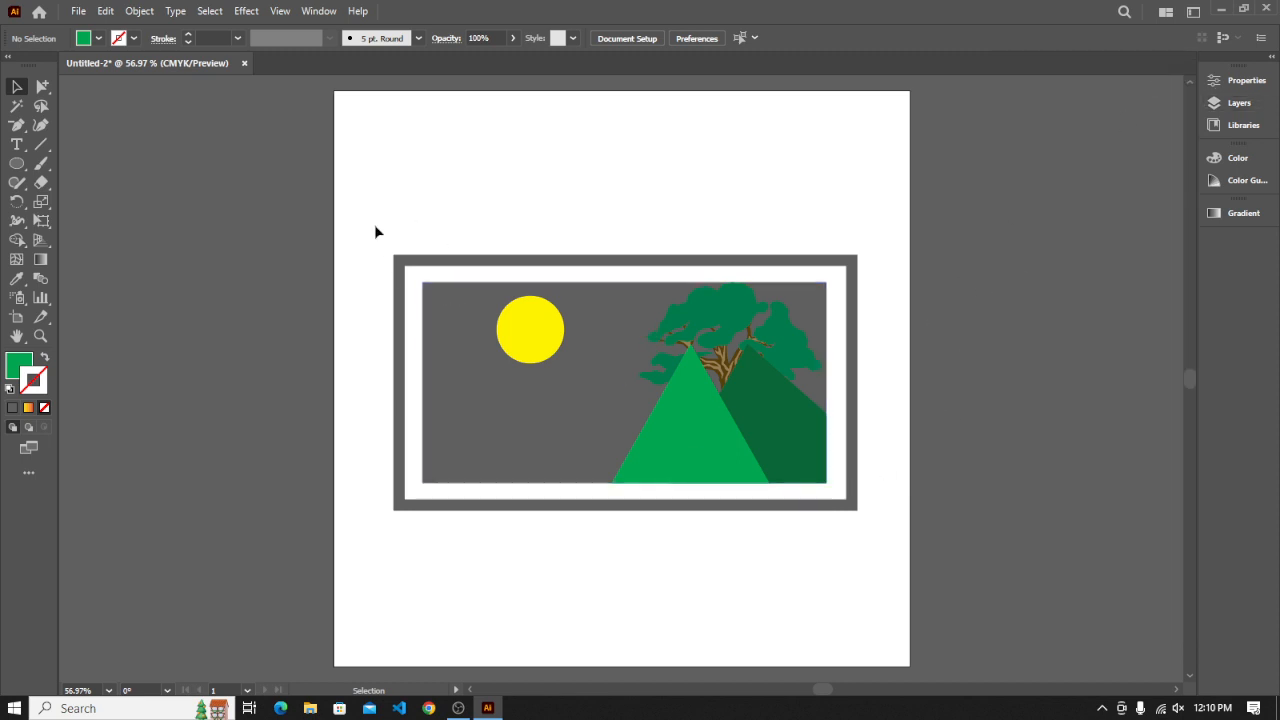
# Select the whole framed landscape, scale it down to roughly half its width, and move it to the artboard's upper-right corner
pyautogui.moveTo(374, 231); pyautogui.dragTo(886, 558)
pyautogui.moveTo(849, 511); pyautogui.dragTo(748, 457)
pyautogui.moveTo(512, 405); pyautogui.dragTo(846, 181)
pyautogui.click(626, 491)
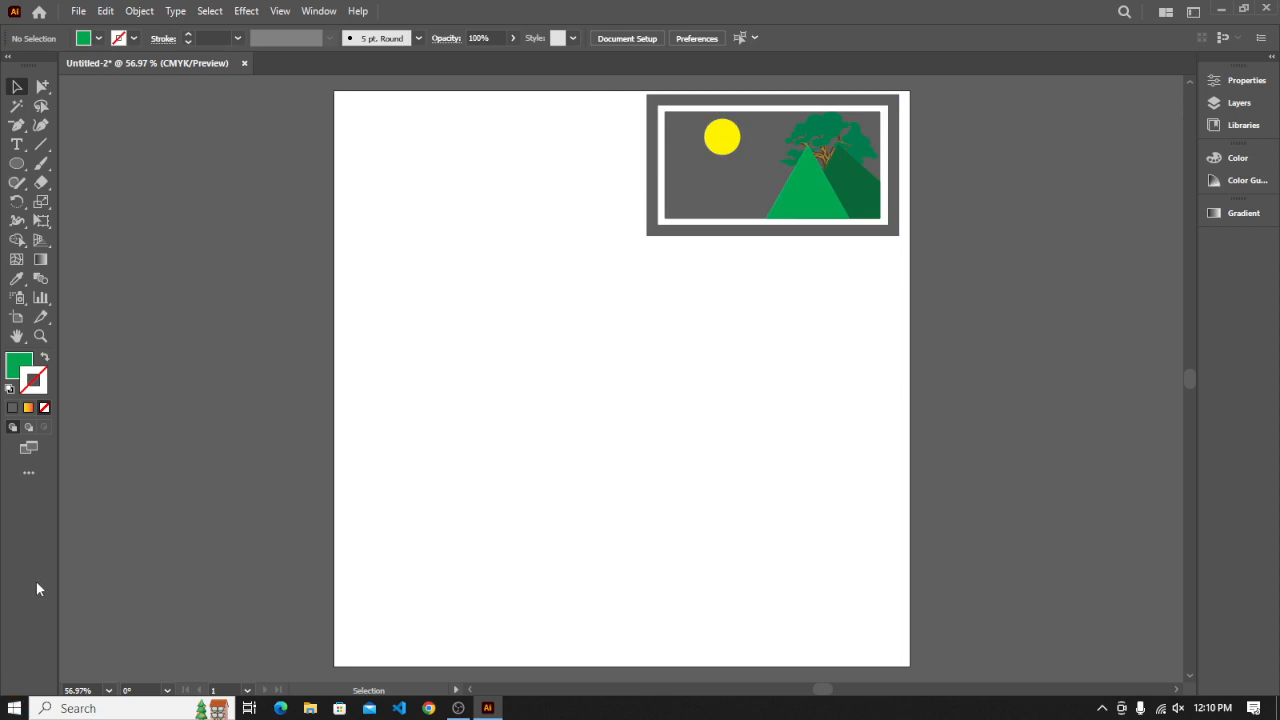
# Draw a green square with the Rectangle tool and move it to the lower middle of the artboard
pyautogui.click(16, 164)
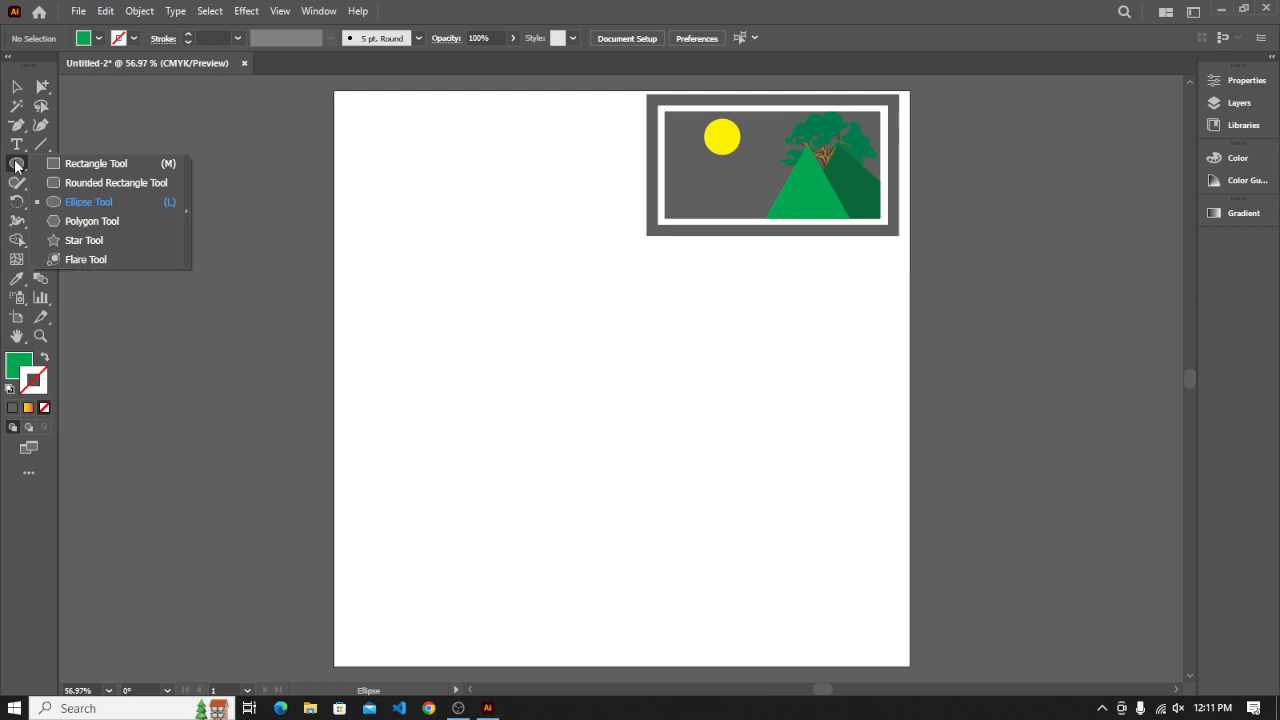
pyautogui.click(67, 163)
pyautogui.moveTo(490, 366); pyautogui.dragTo(612, 438)
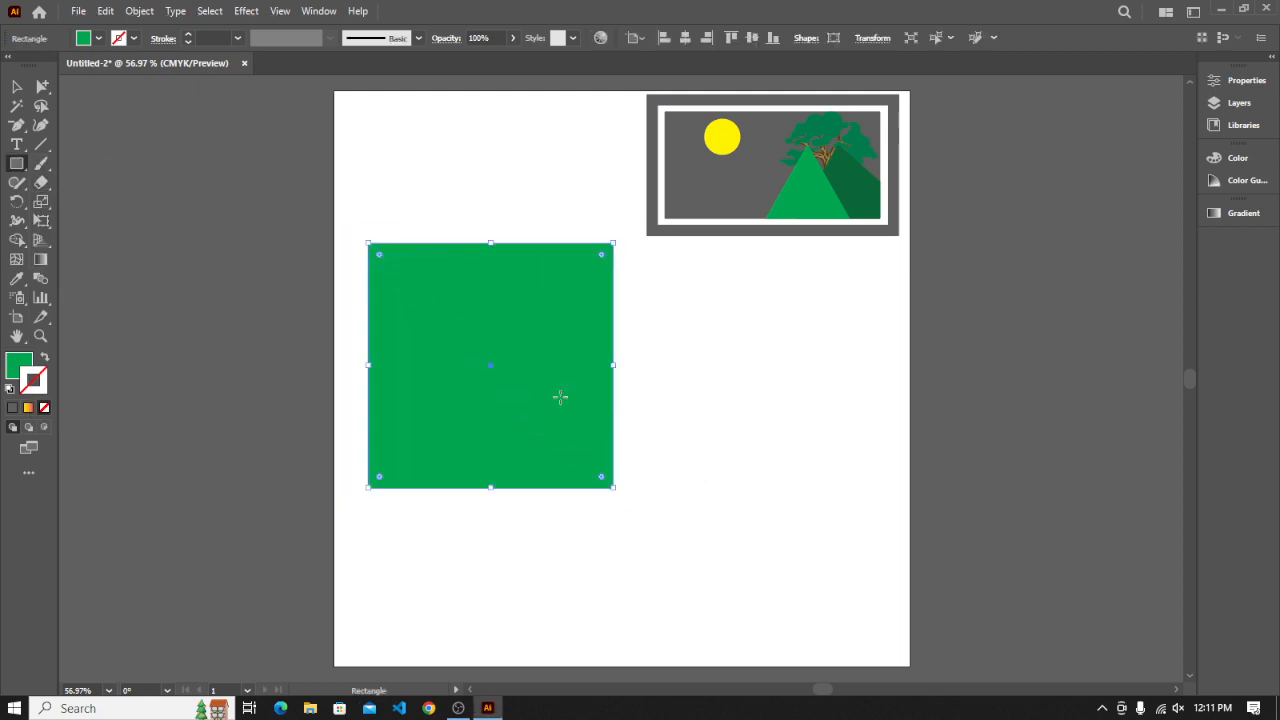
pyautogui.press('v')
pyautogui.moveTo(542, 417); pyautogui.dragTo(621, 456)
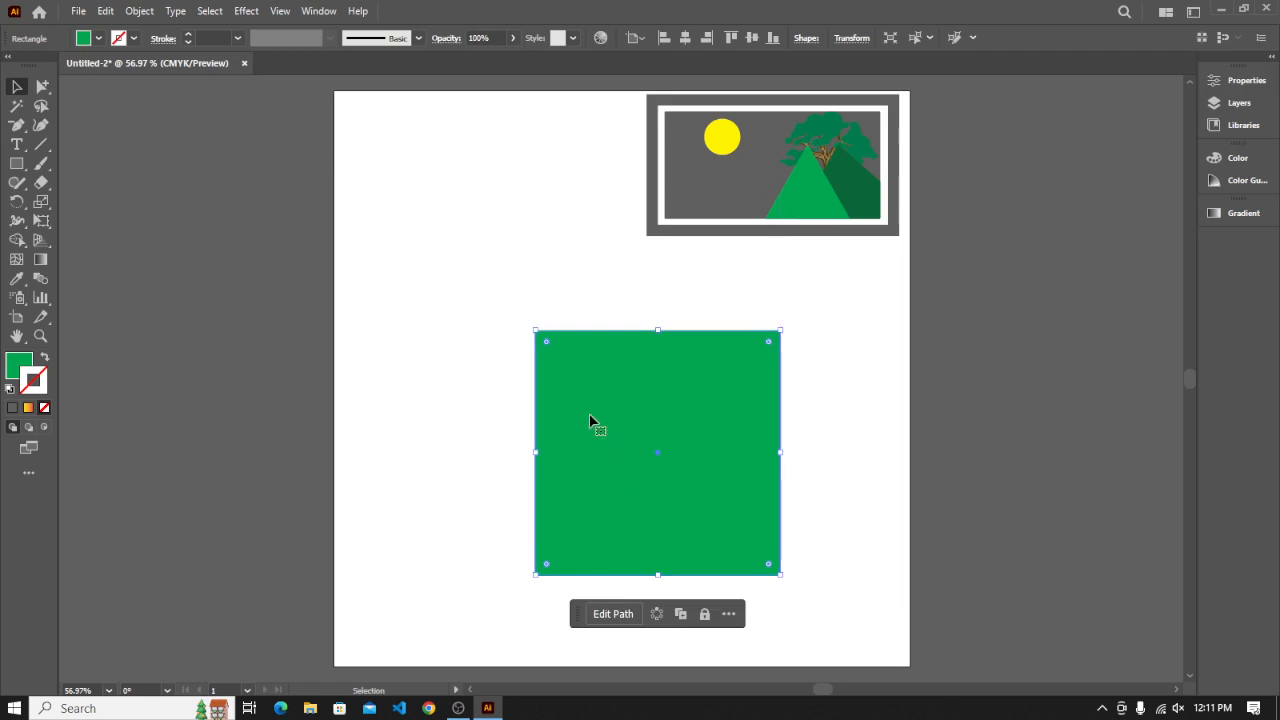
# Draw a small check mark on the green square with the Pencil tool and give it a black 1 pt stroke
pyautogui.click(18, 182)
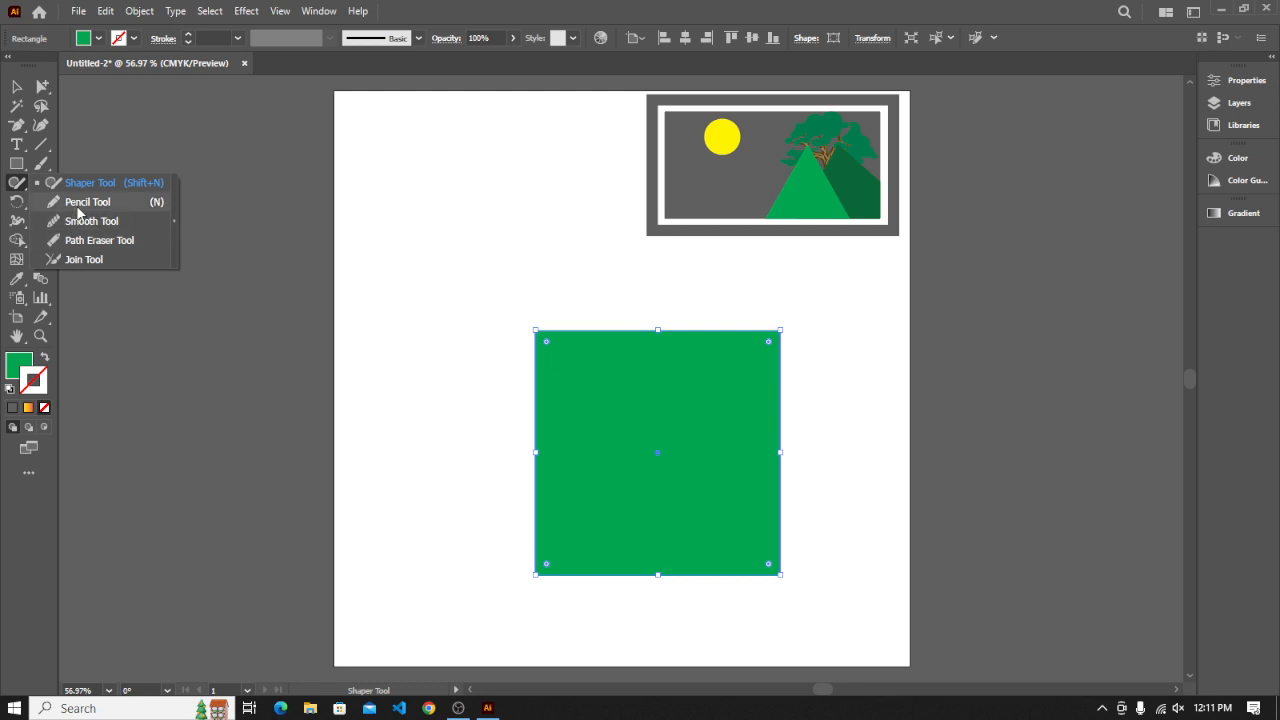
pyautogui.click(84, 202)
pyautogui.moveTo(606, 446); pyautogui.dragTo(634, 415)
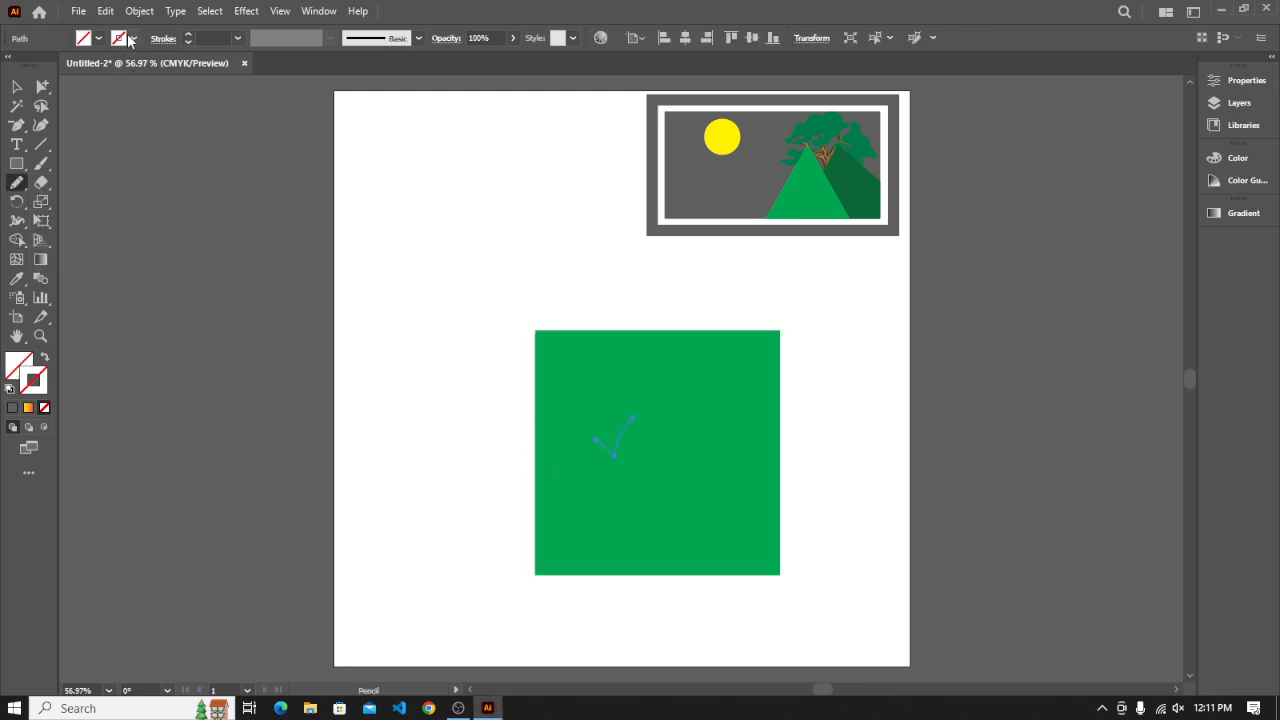
pyautogui.click(133, 38)
pyautogui.click(39, 69)
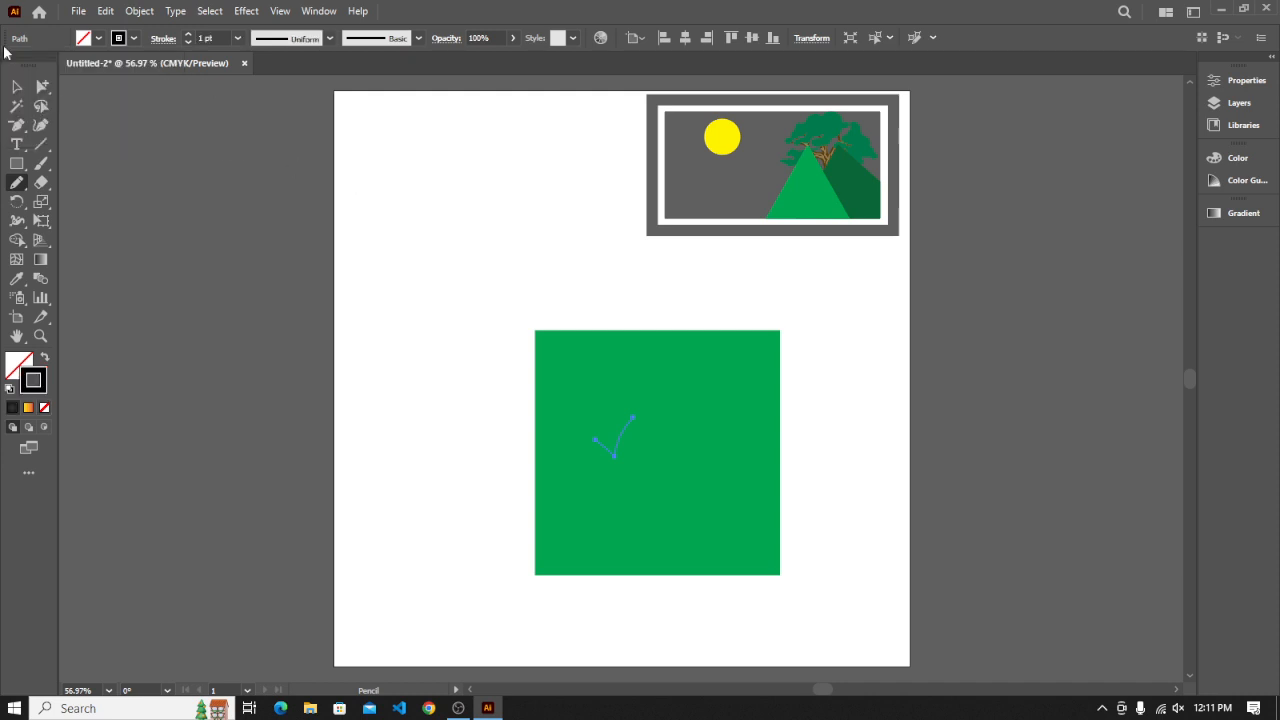
# Shift the green square and the check mark to slightly different positions with the Selection tool
pyautogui.click(16, 86)
pyautogui.click(318, 208)
pyautogui.moveTo(624, 452); pyautogui.dragTo(674, 441)
pyautogui.click(711, 440)
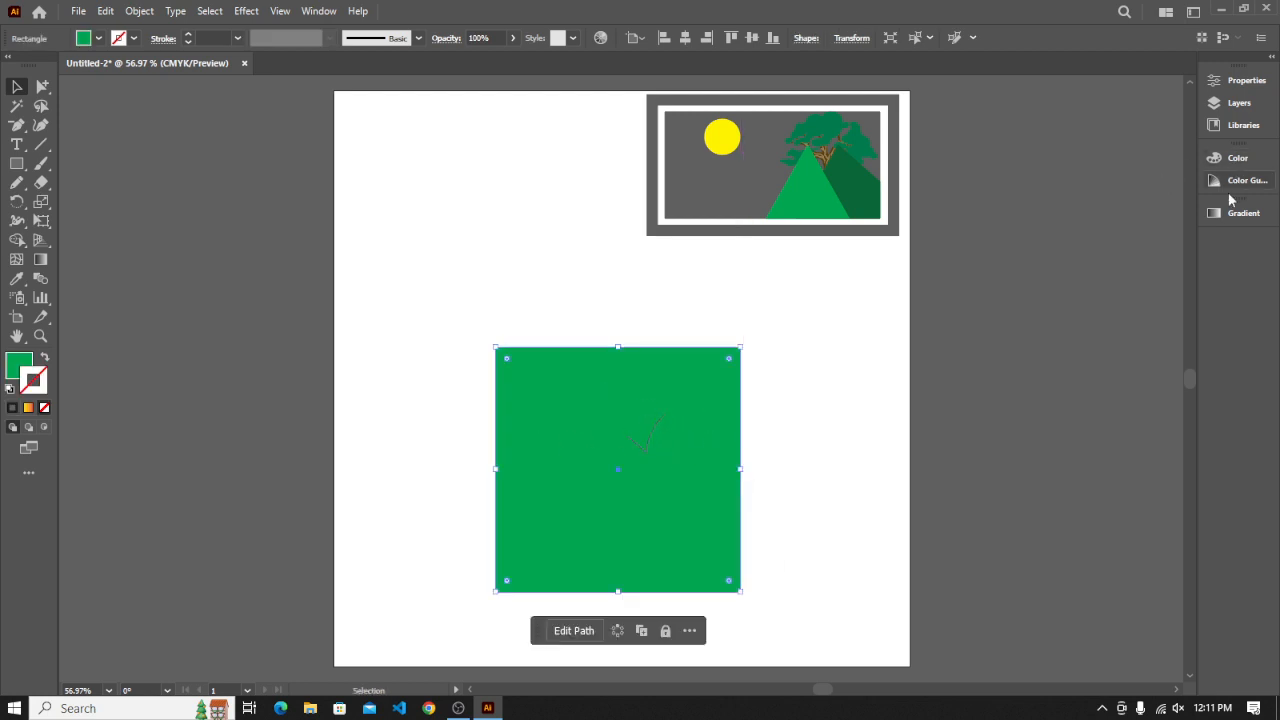
# Display the layer list and collapse and re-expand Layer 1 to examine the stacking order of its objects
pyautogui.click(1239, 104)
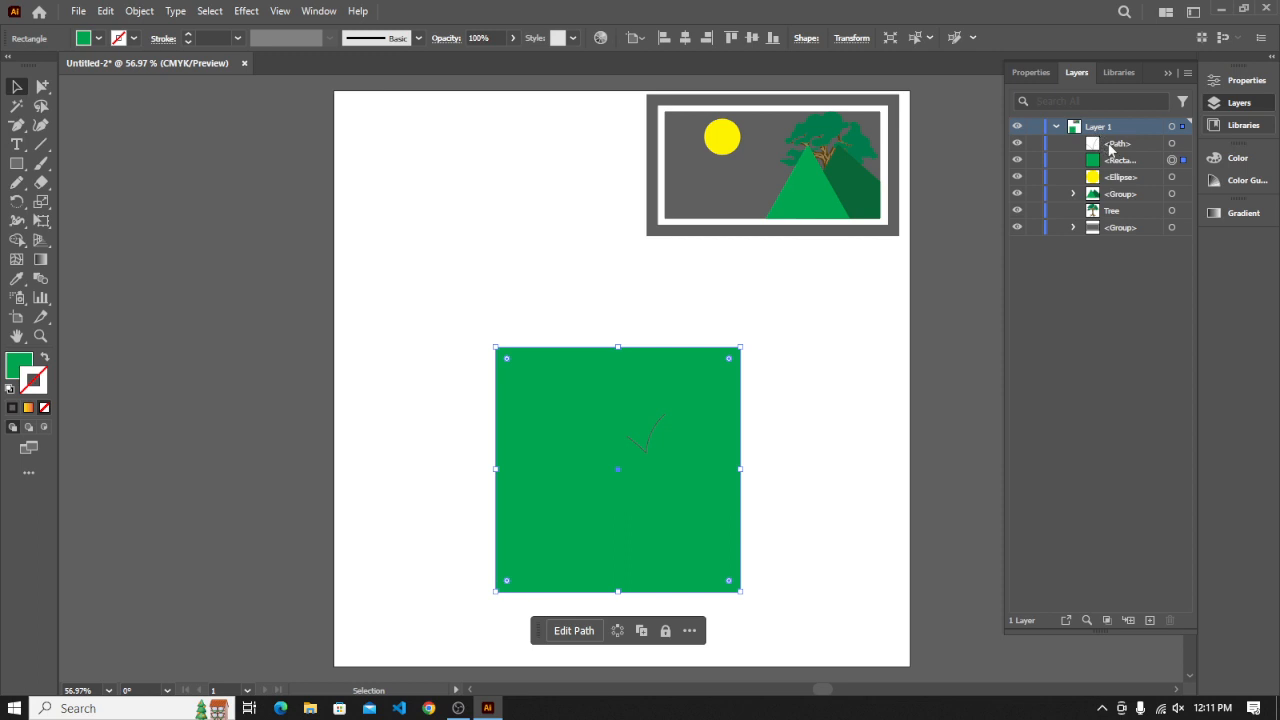
pyautogui.click(1107, 146)
pyautogui.click(1057, 127)
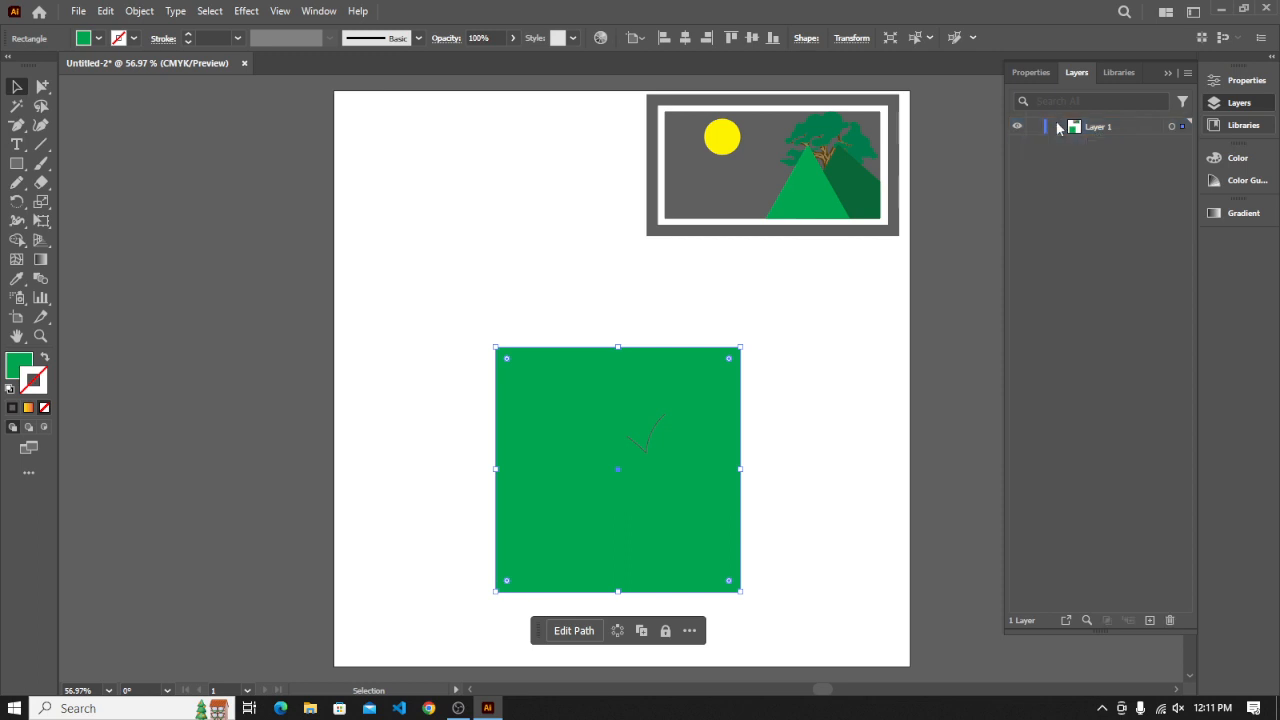
pyautogui.click(1057, 127)
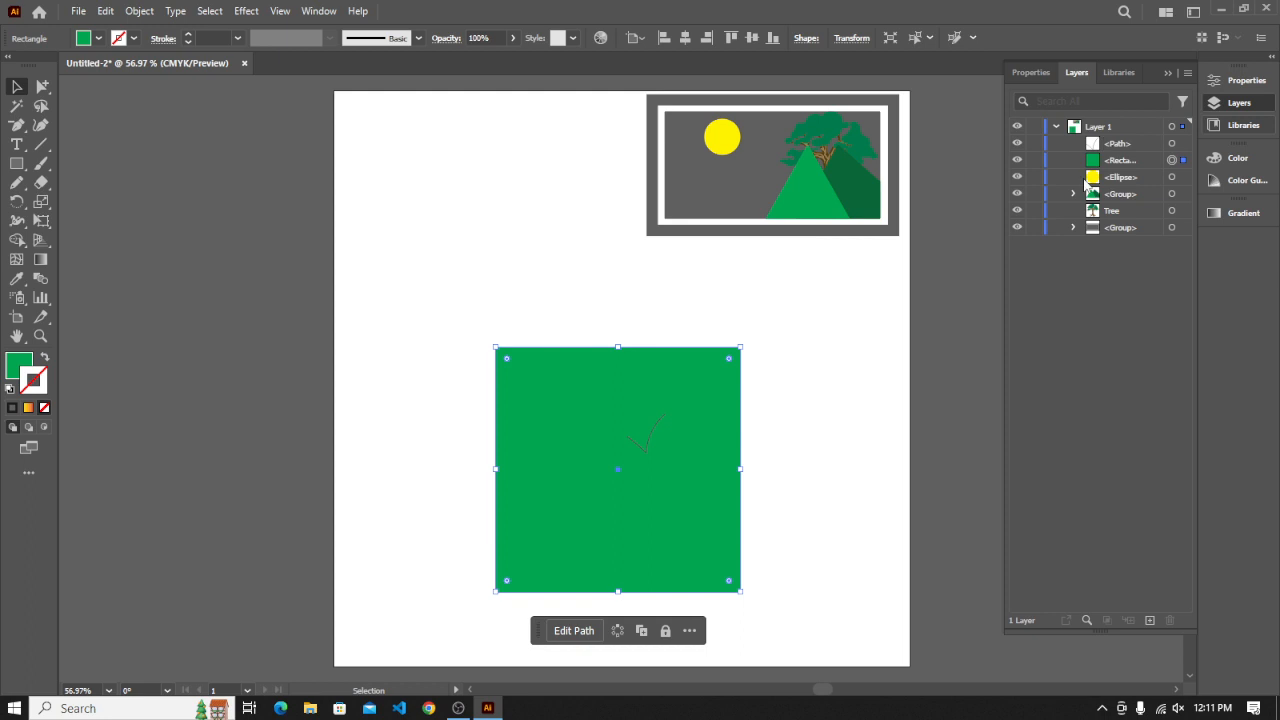
# Move the green square up over the framed landscape and place the check mark just below the square
pyautogui.moveTo(685, 500); pyautogui.dragTo(732, 315)
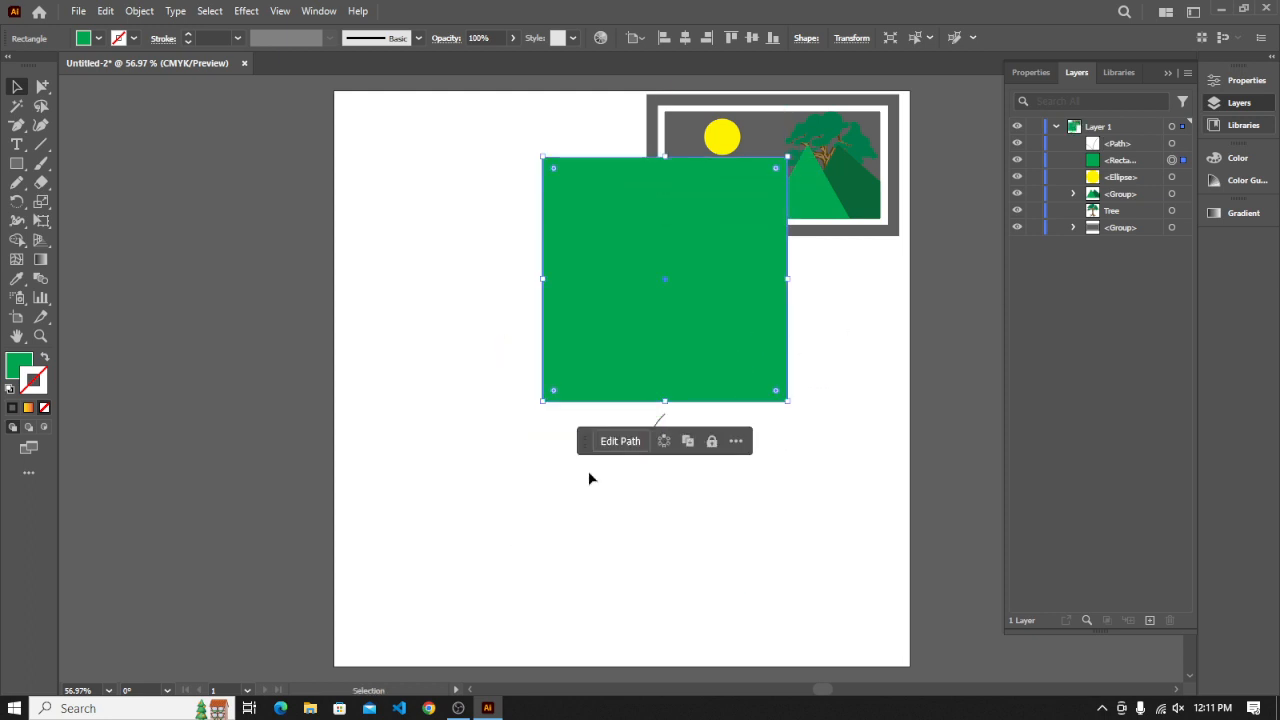
pyautogui.click(655, 419)
pyautogui.moveTo(657, 427)
pyautogui.mouseDown()
pyautogui.moveTo(662, 370)
pyautogui.moveTo(653, 414)
pyautogui.mouseUp()
# Reorder the green square to the bottom of Layer 1, beneath the frame group, and shift it further behind the framed landscape
pyautogui.click(1108, 127)
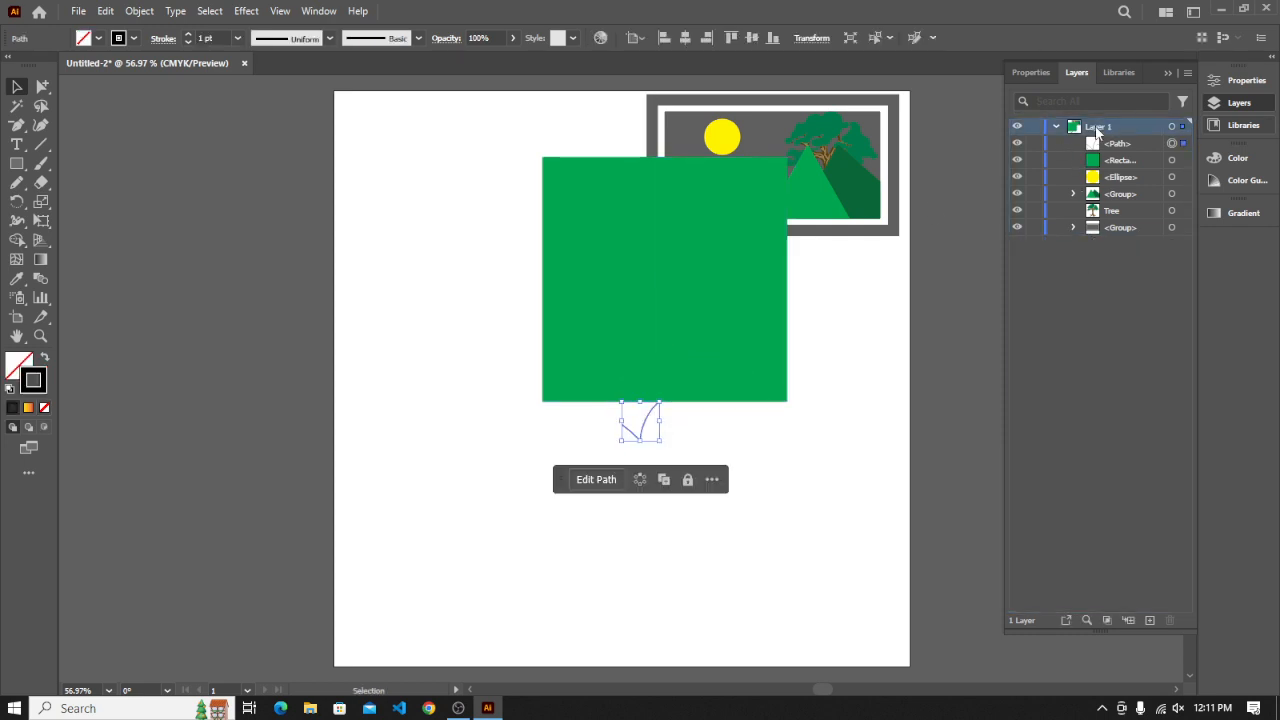
pyautogui.click(963, 322)
pyautogui.click(776, 350)
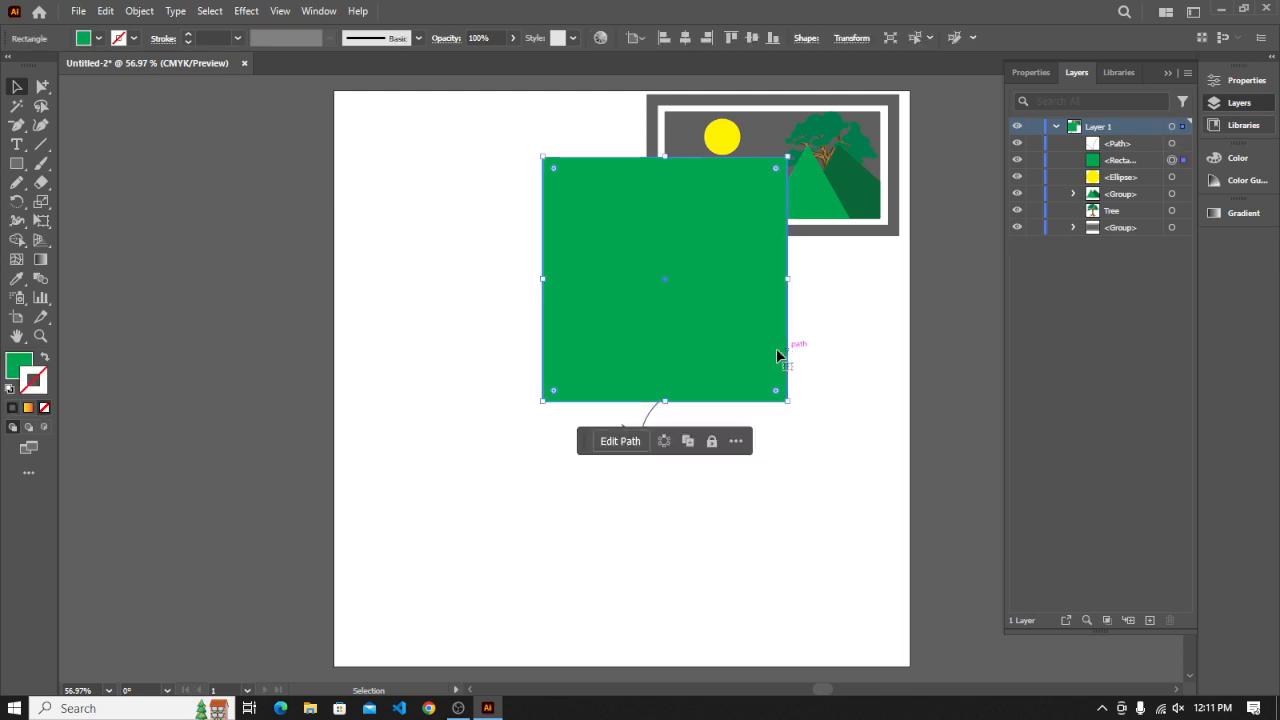
pyautogui.click(1058, 127)
pyautogui.click(1058, 127)
pyautogui.moveTo(1105, 160); pyautogui.dragTo(1122, 236)
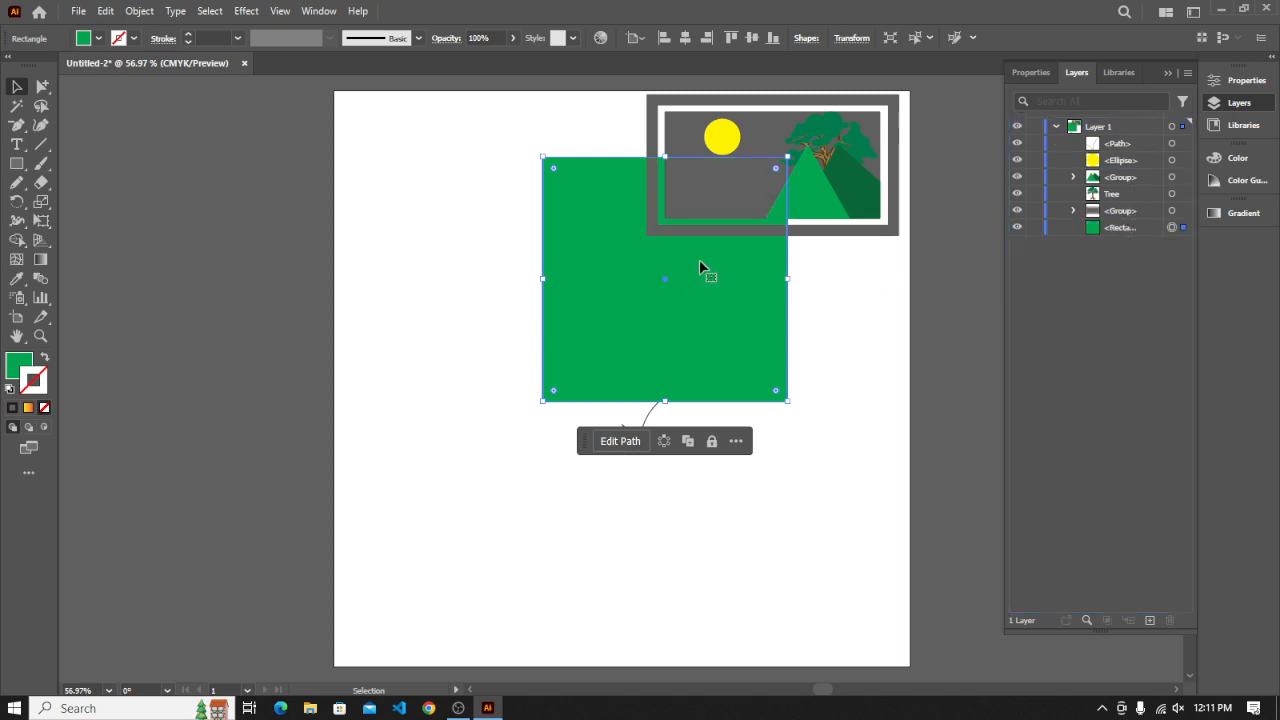
pyautogui.moveTo(700, 261); pyautogui.dragTo(752, 219)
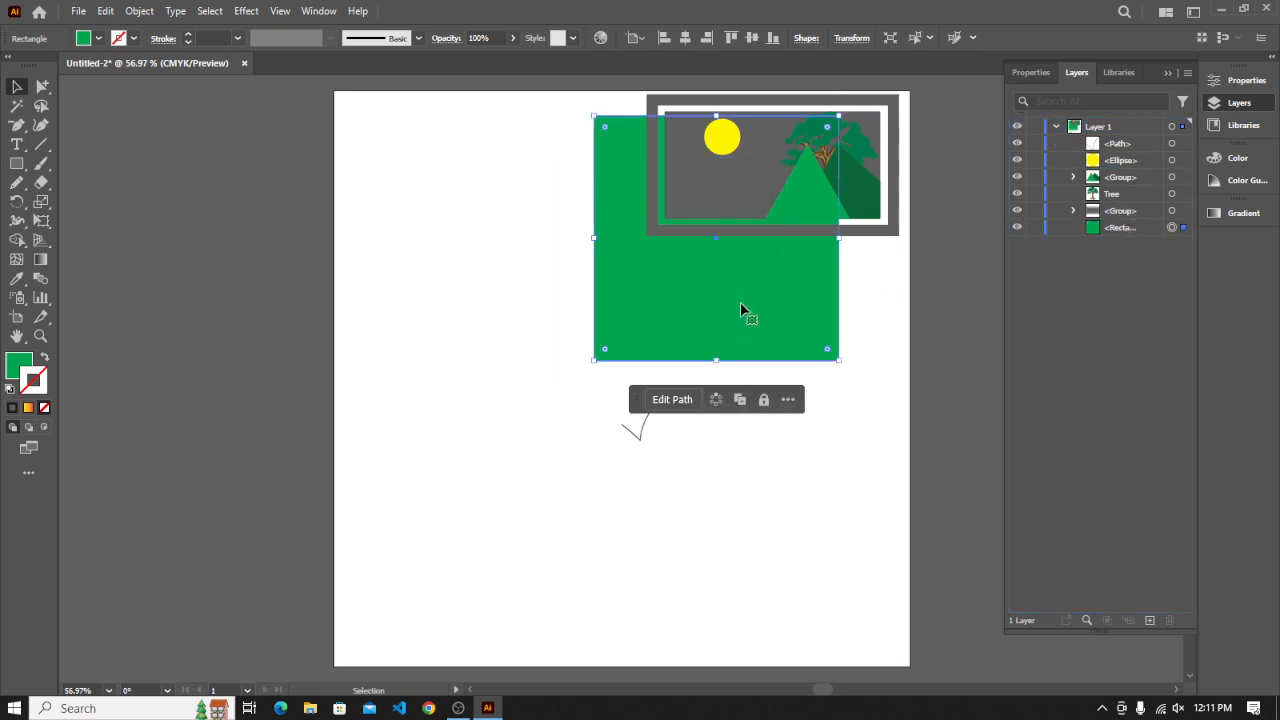
# Delete the green square and the check mark from the artboard
pyautogui.moveTo(741, 304); pyautogui.dragTo(350, 384)
pyautogui.press('Delete')
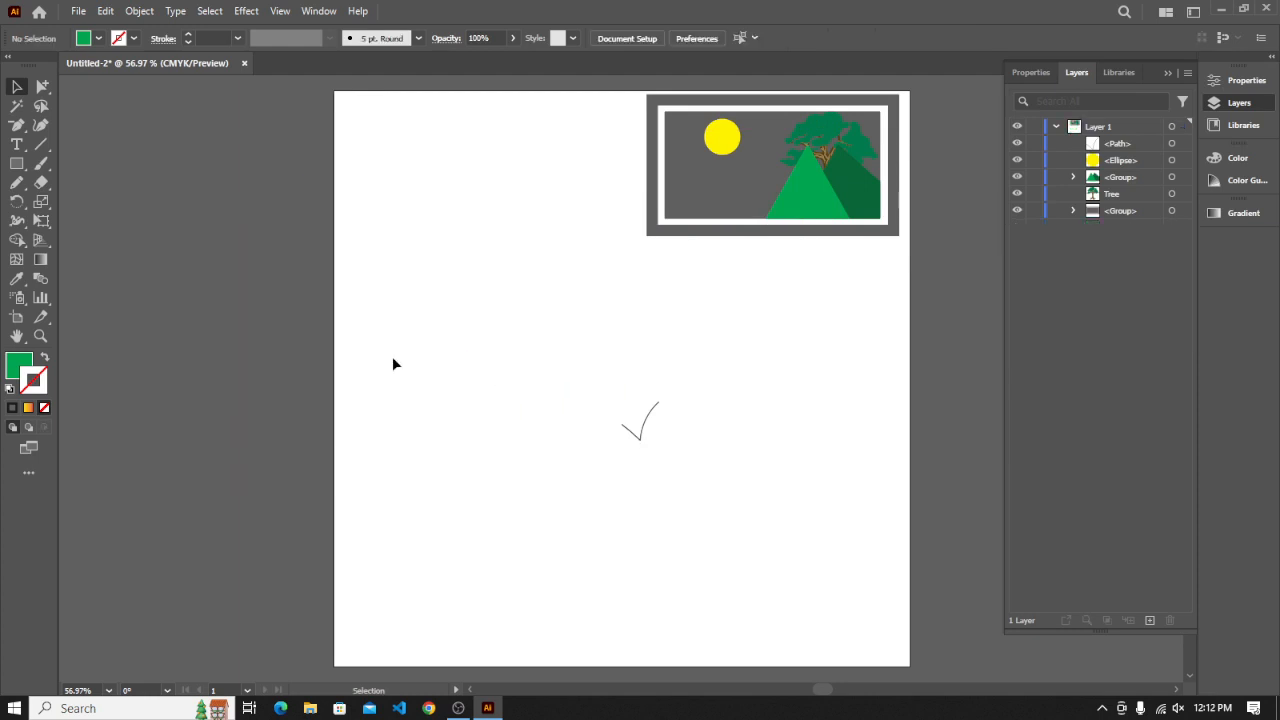
pyautogui.click(643, 439)
pyautogui.press('Delete')
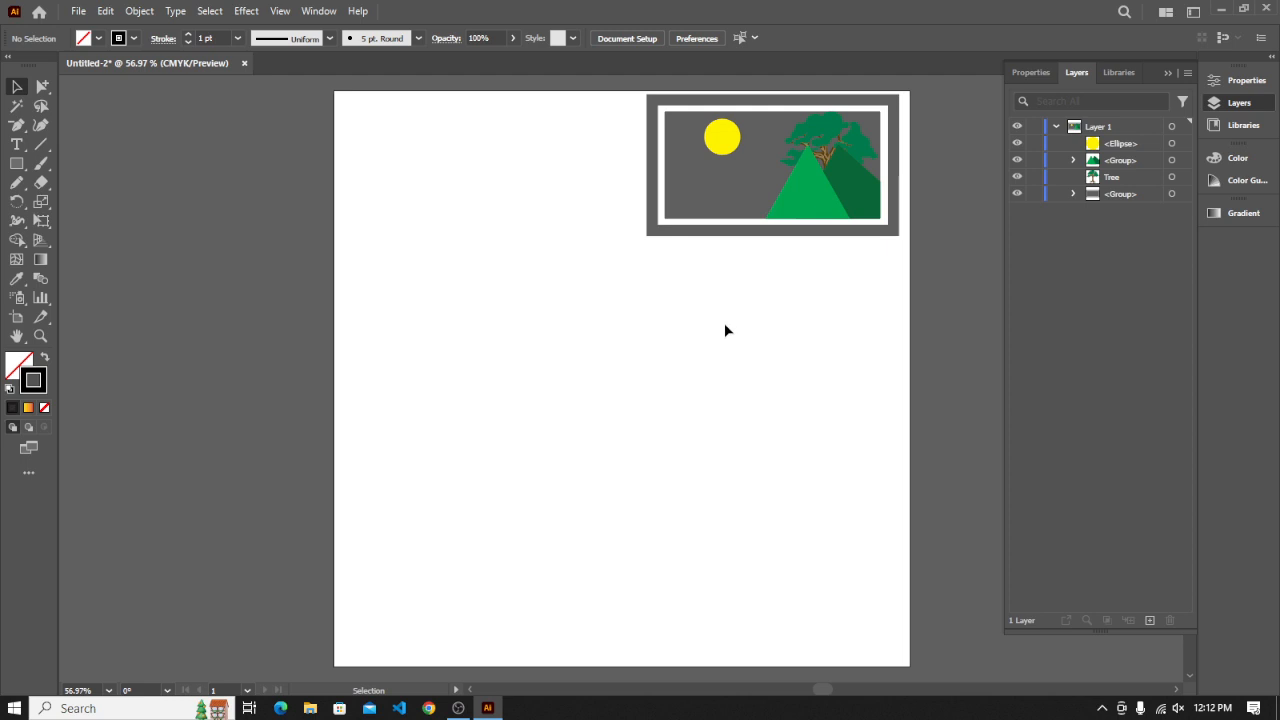
# Move the whole framed landscape to the middle of the artboard and scale it up proportionally to about 700 × 378 px
pyautogui.moveTo(618, 115); pyautogui.dragTo(935, 302)
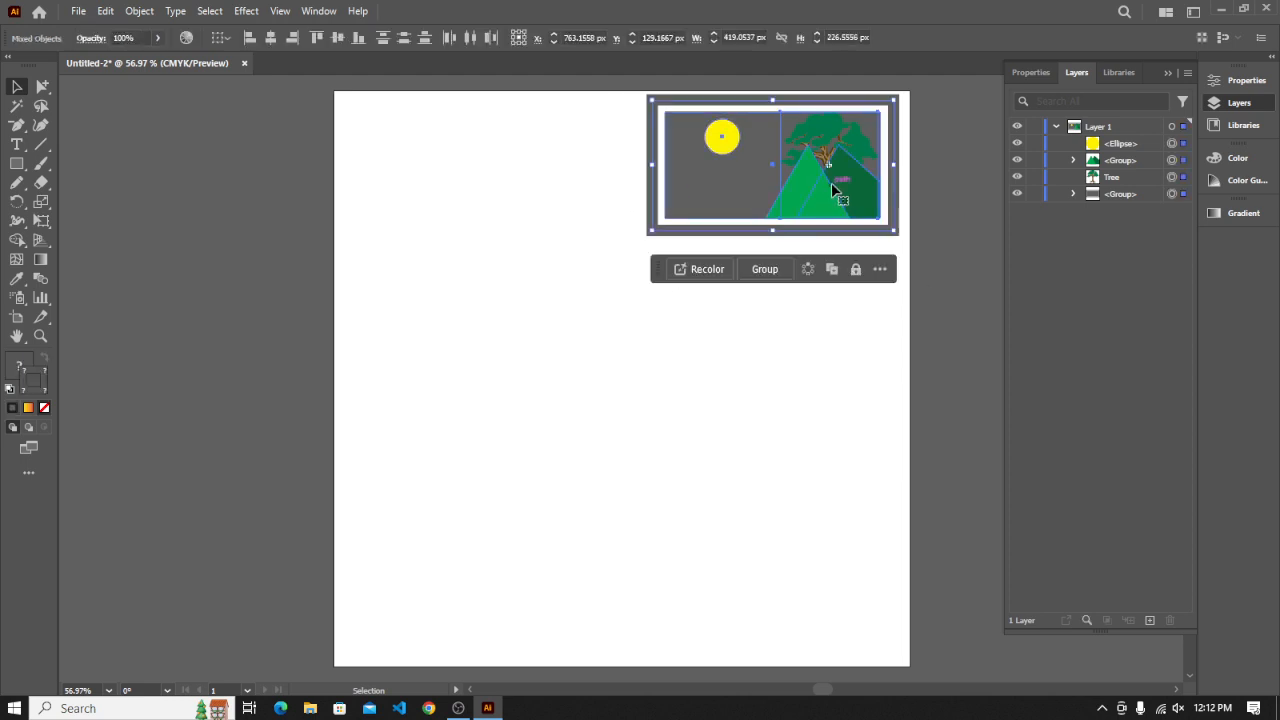
pyautogui.moveTo(832, 190); pyautogui.dragTo(688, 394)
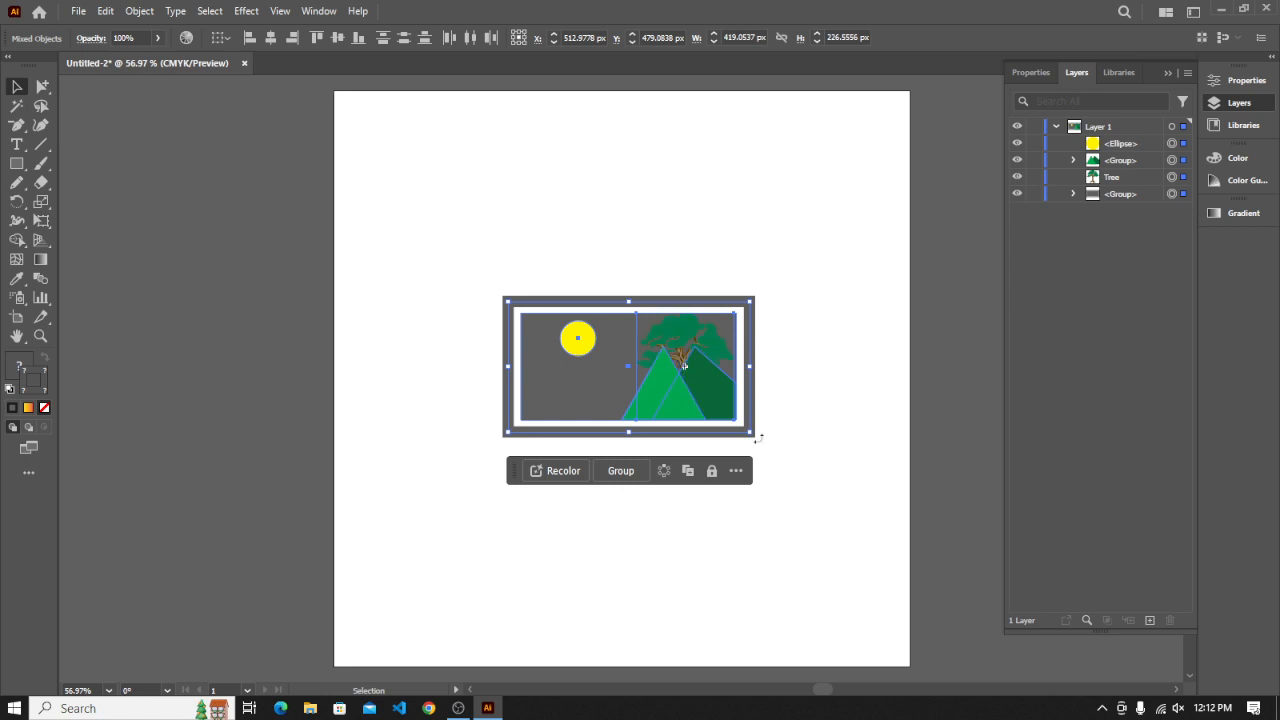
pyautogui.moveTo(755, 432); pyautogui.dragTo(727, 412)
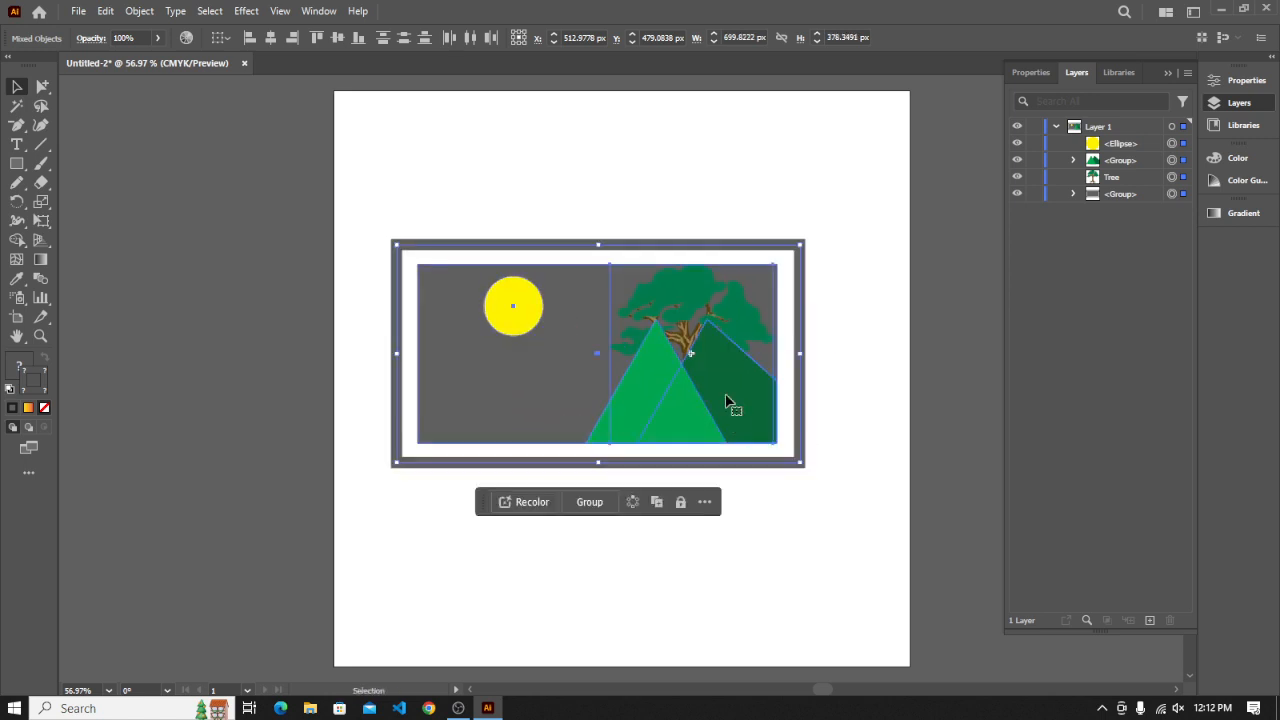
pyautogui.click(719, 187)
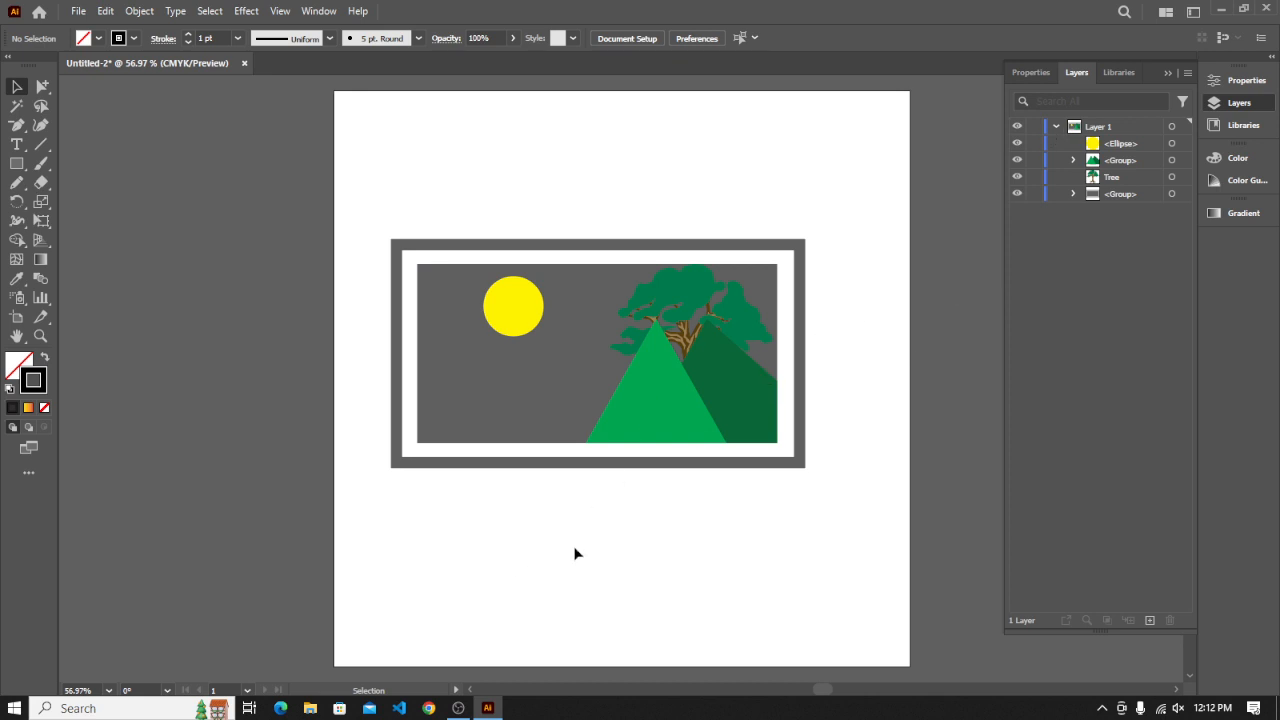
pyautogui.moveTo(506, 514); pyautogui.dragTo(698, 588)
pyautogui.click(41, 88)
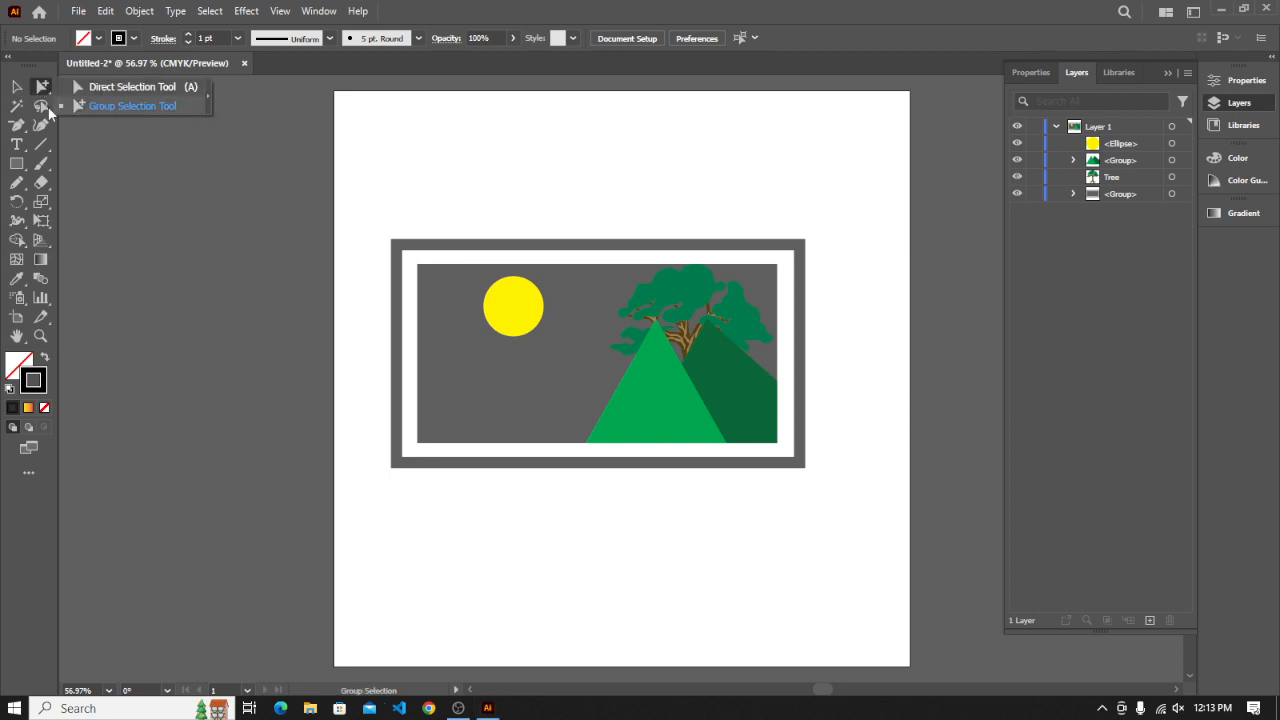
pyautogui.click(18, 88)
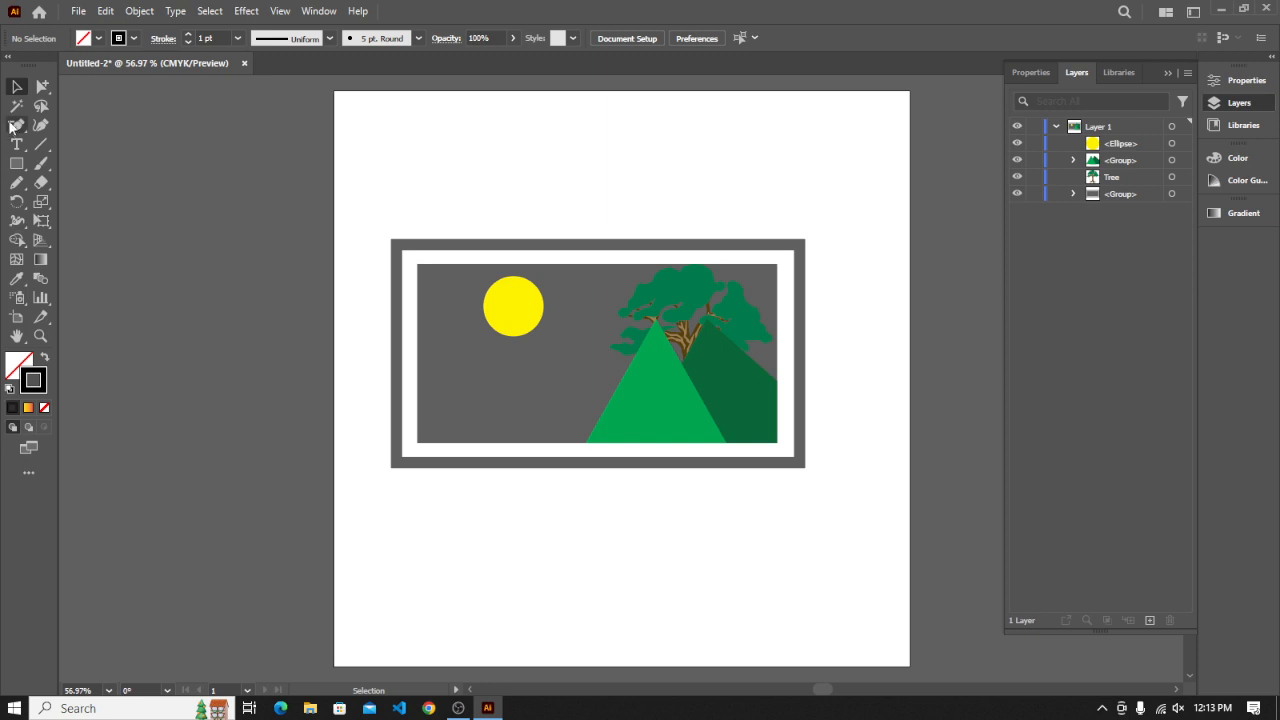